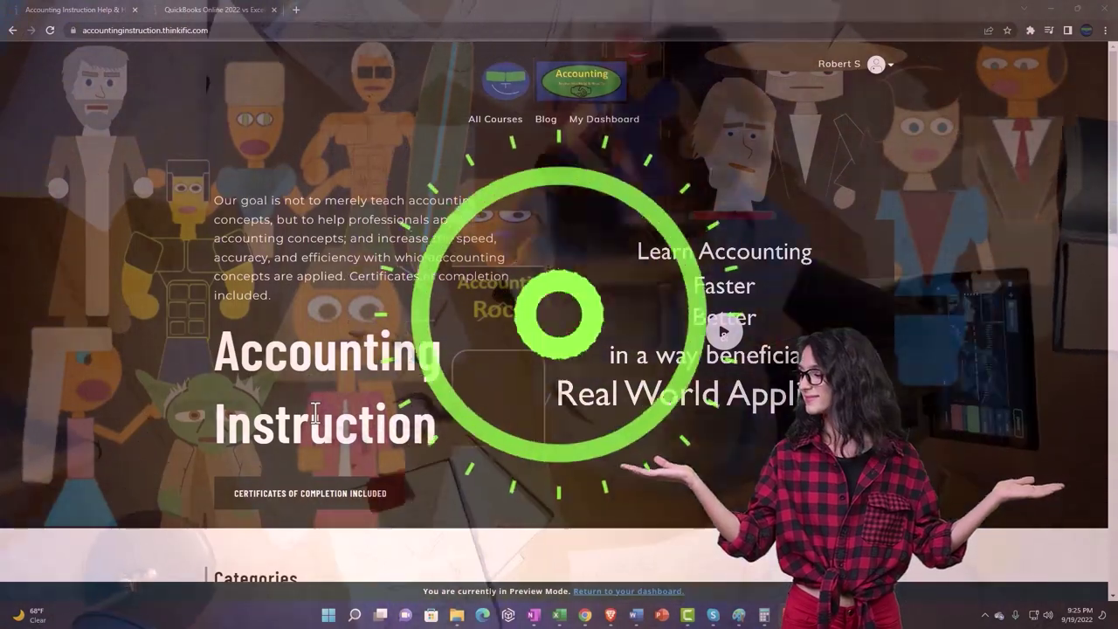
Step: Browse the accounting course categories and the section list of the QuickBooks Online 2022 course
{"action": "scroll", "coordinate": [154, 485], "scroll_direction": "down", "scroll_amount": 6}
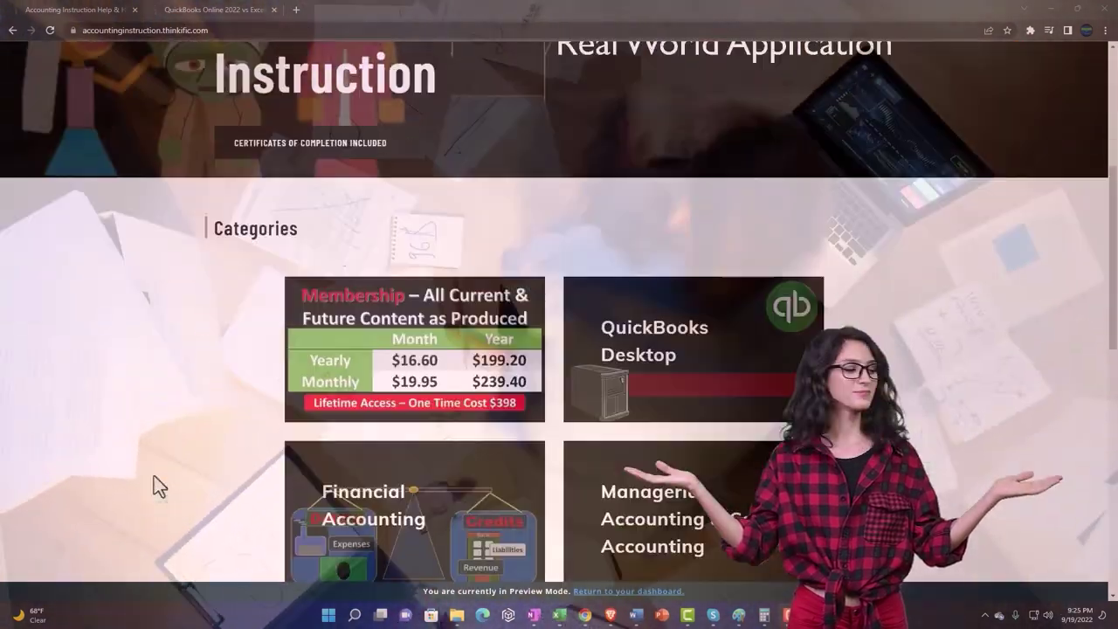
{"action": "scroll", "coordinate": [154, 476], "scroll_direction": "down", "scroll_amount": 4}
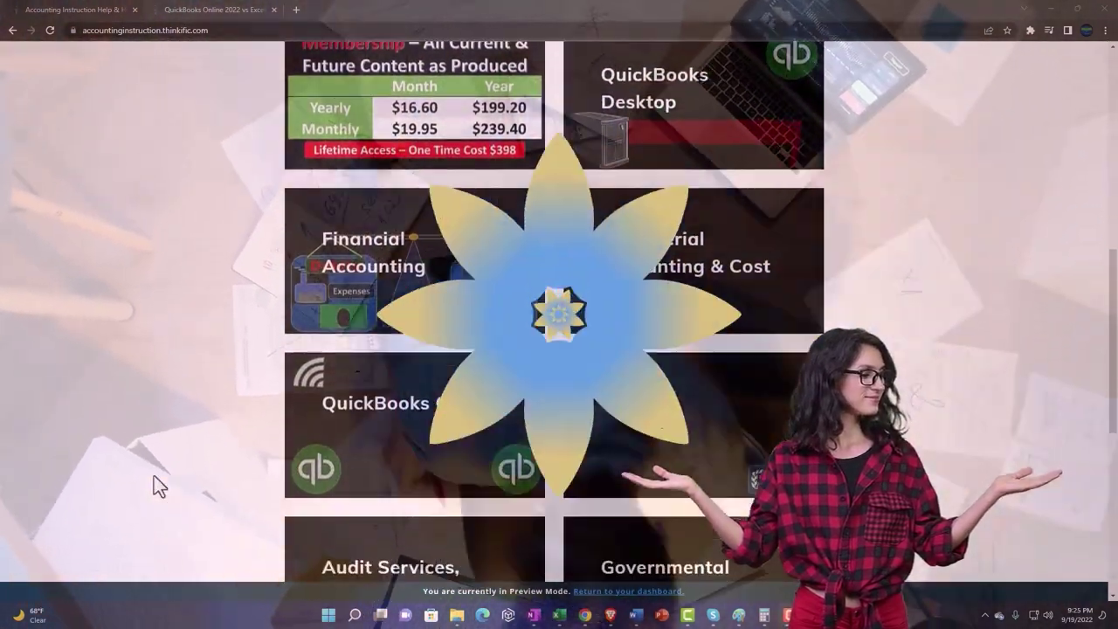
{"action": "scroll", "coordinate": [154, 476], "scroll_direction": "down", "scroll_amount": 3}
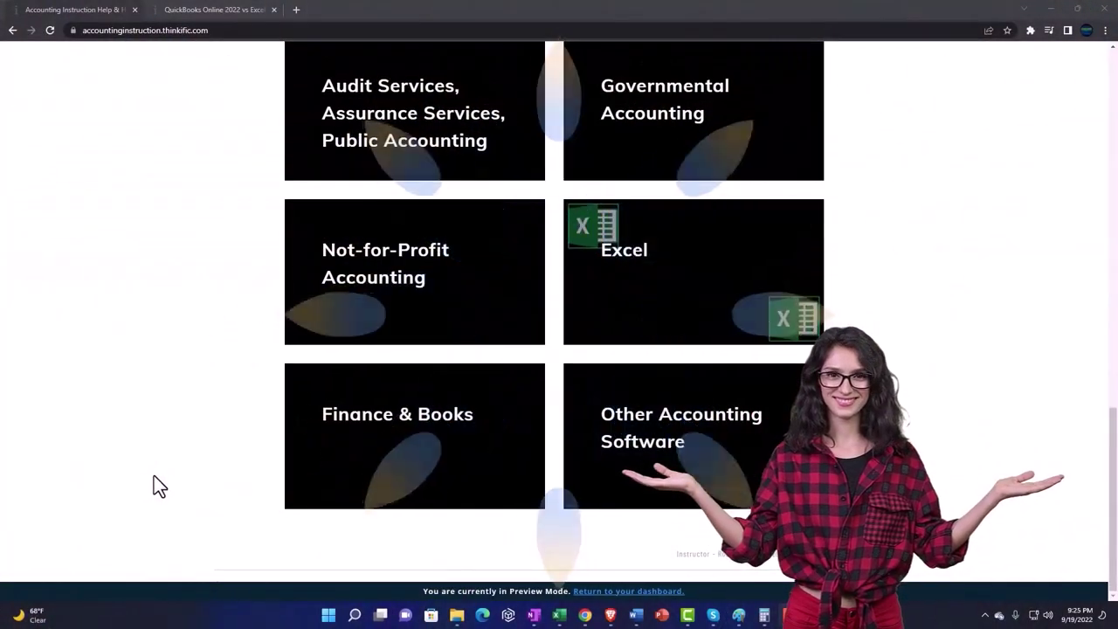
{"action": "left_click", "coordinate": [199, 9]}
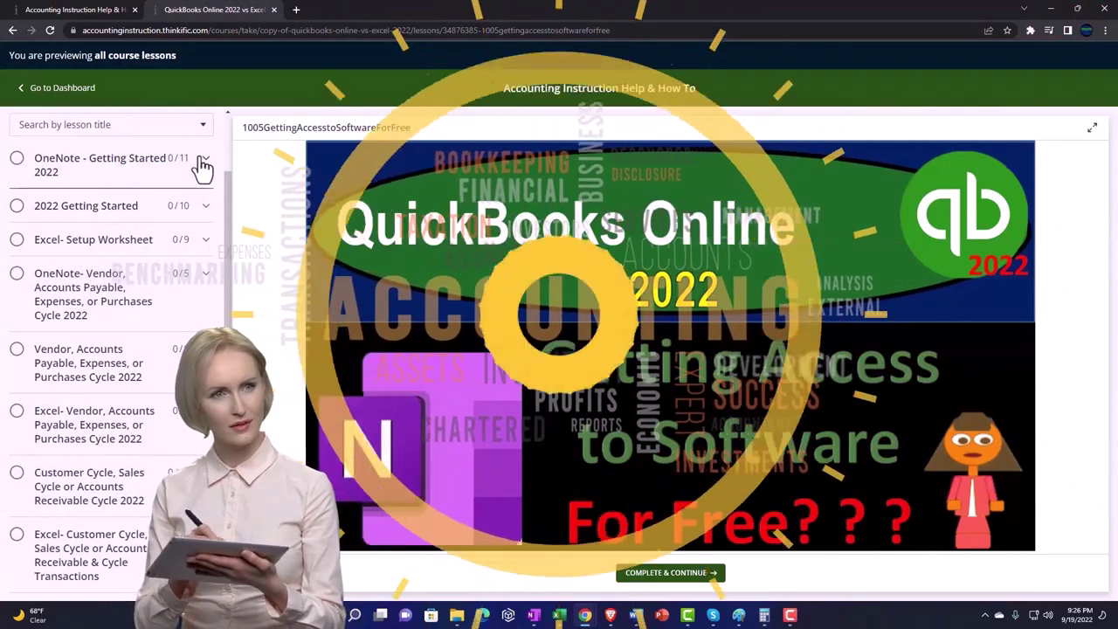
{"action": "left_click", "coordinate": [202, 164]}
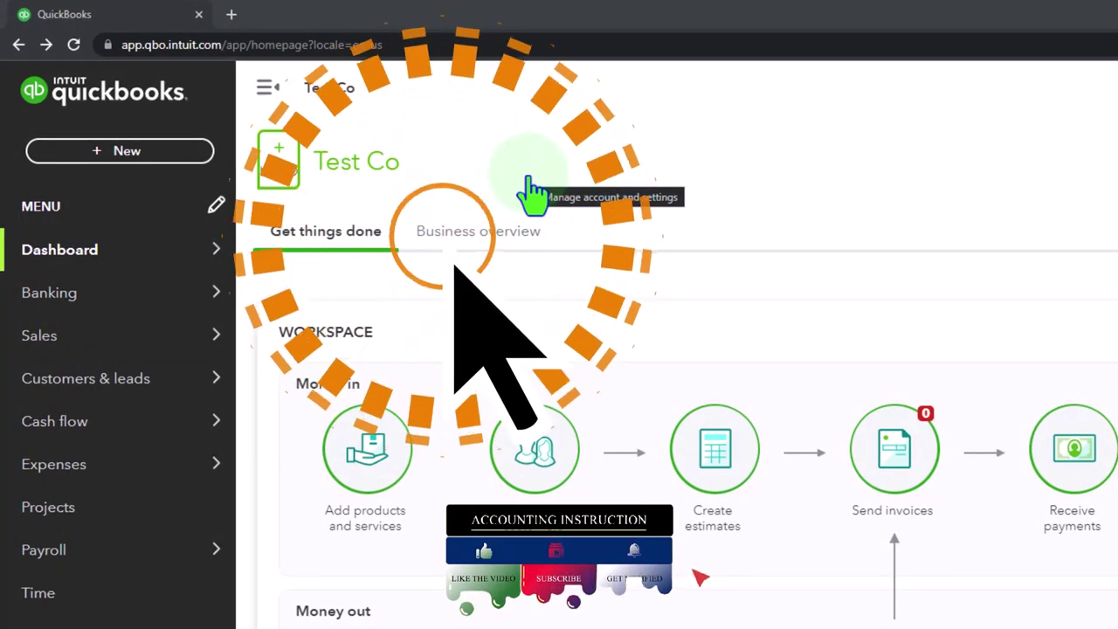
Step: Open Test Co's company settings and look at the option for switching from Accountant view to Business view
{"action": "left_click", "coordinate": [522, 185]}
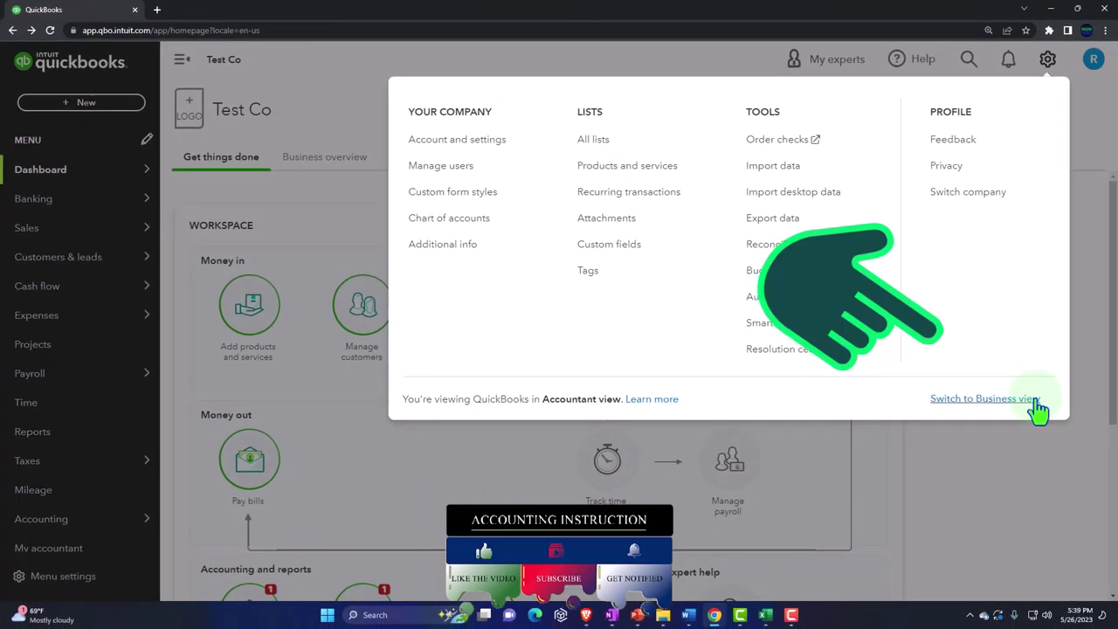
{"action": "left_click", "coordinate": [1034, 400]}
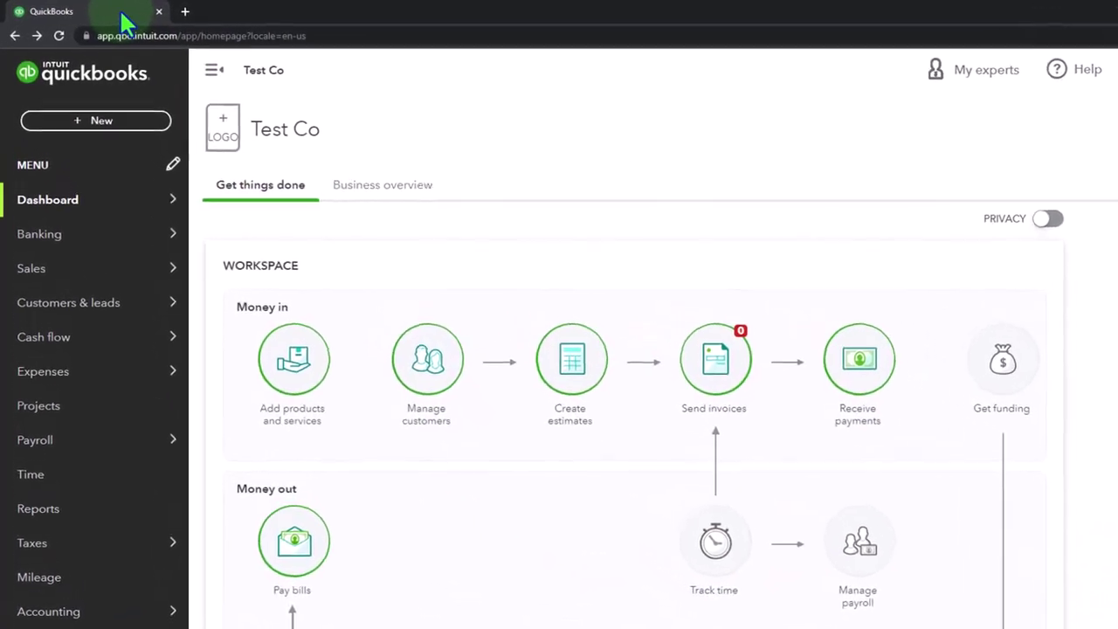
Step: Duplicate the QuickBooks browser tab twice so that three tabs of Test Co are open
{"action": "right_click", "coordinate": [131, 14]}
{"action": "left_click", "coordinate": [185, 113]}
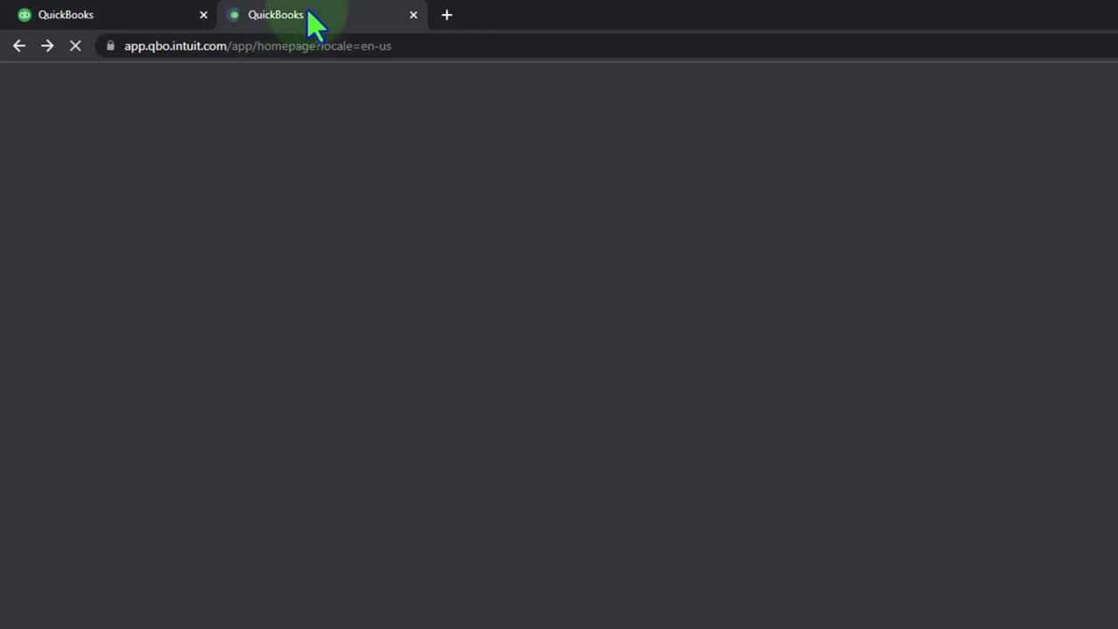
{"action": "right_click", "coordinate": [314, 26]}
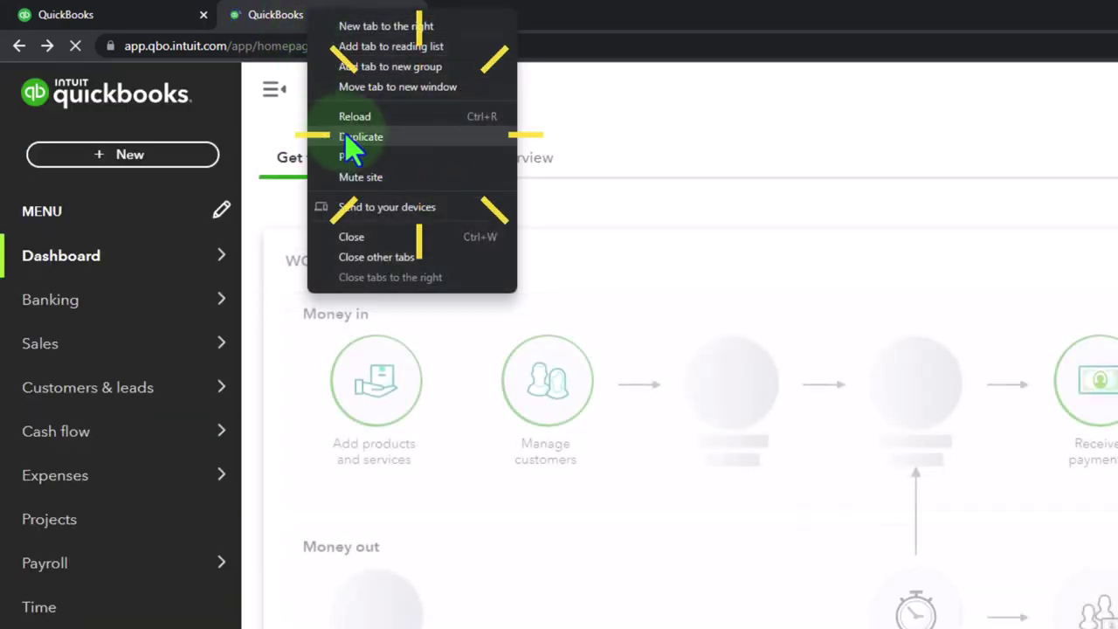
{"action": "left_click", "coordinate": [404, 142]}
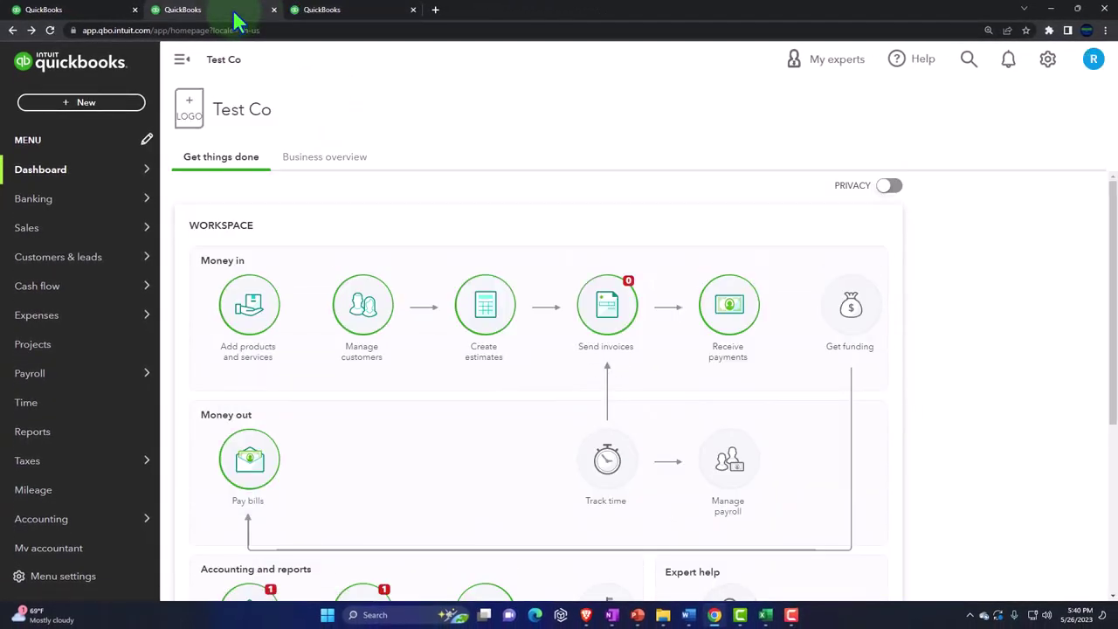
Step: Open the Balance Sheet report from the favorite reports in the second browser tab
{"action": "mouse_move", "coordinate": [81, 380]}
{"action": "left_click", "coordinate": [44, 439]}
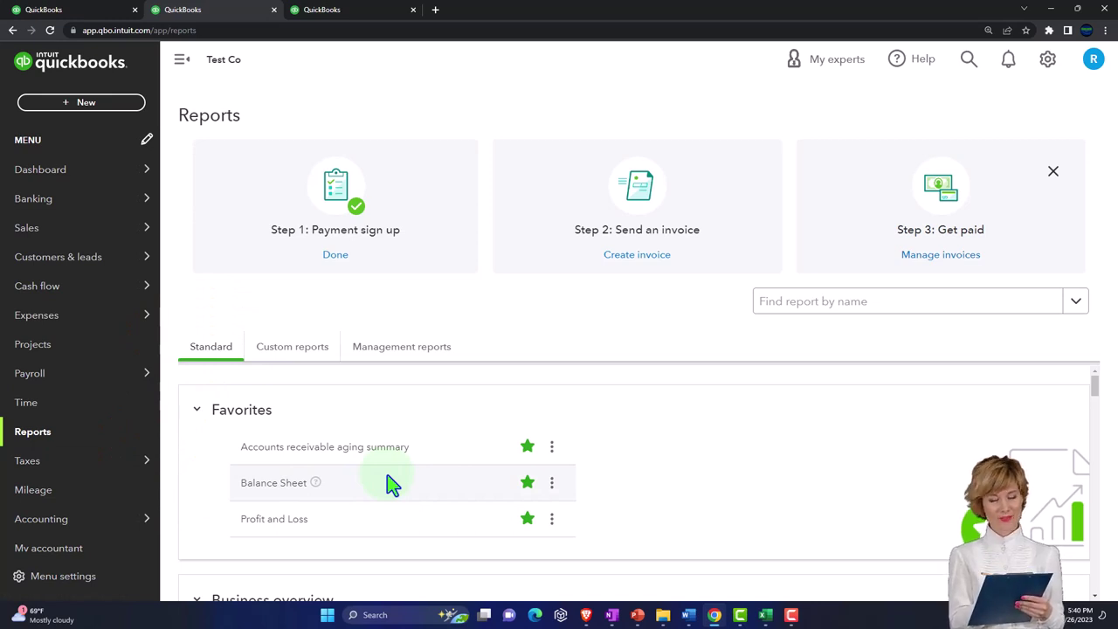
{"action": "left_click", "coordinate": [293, 489]}
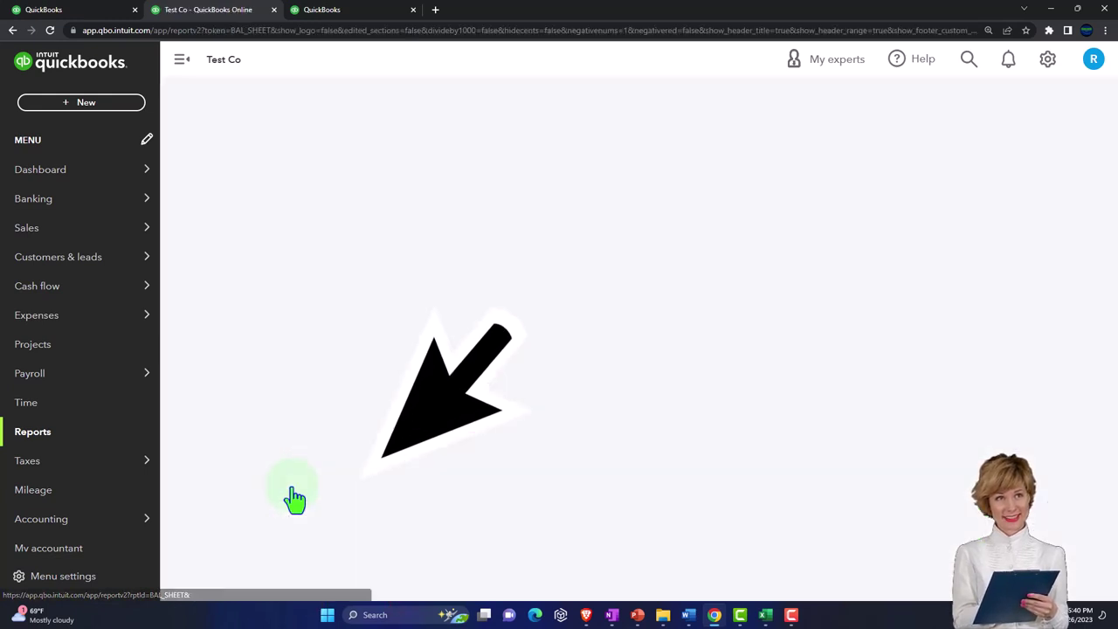
Step: Open the Profit and Loss report from the favorite reports in the third browser tab
{"action": "left_click", "coordinate": [365, 12]}
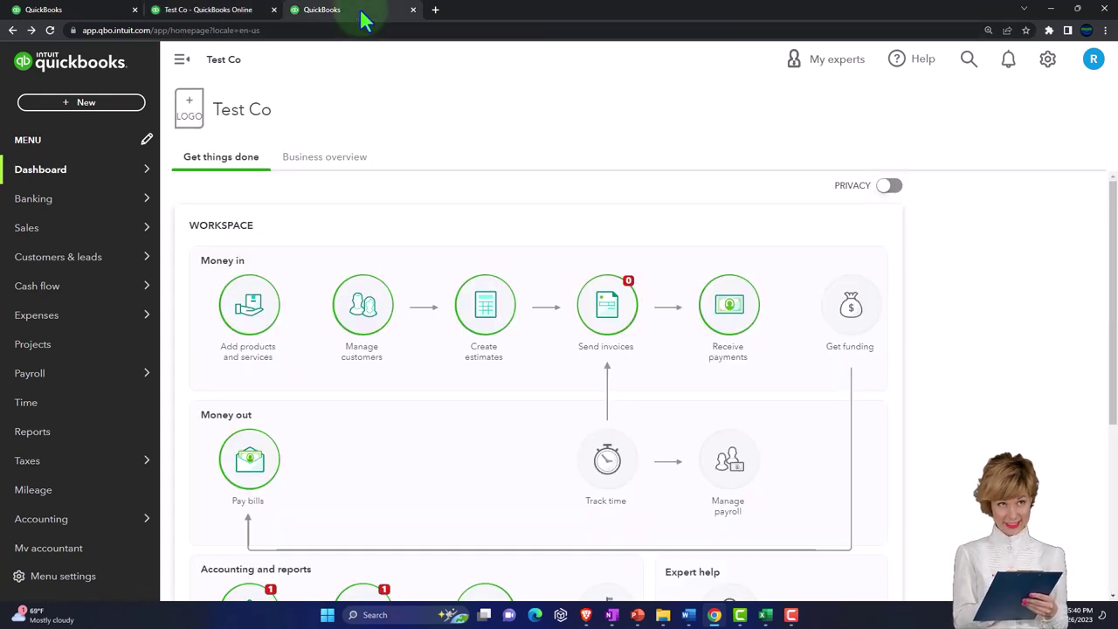
{"action": "left_click", "coordinate": [58, 434]}
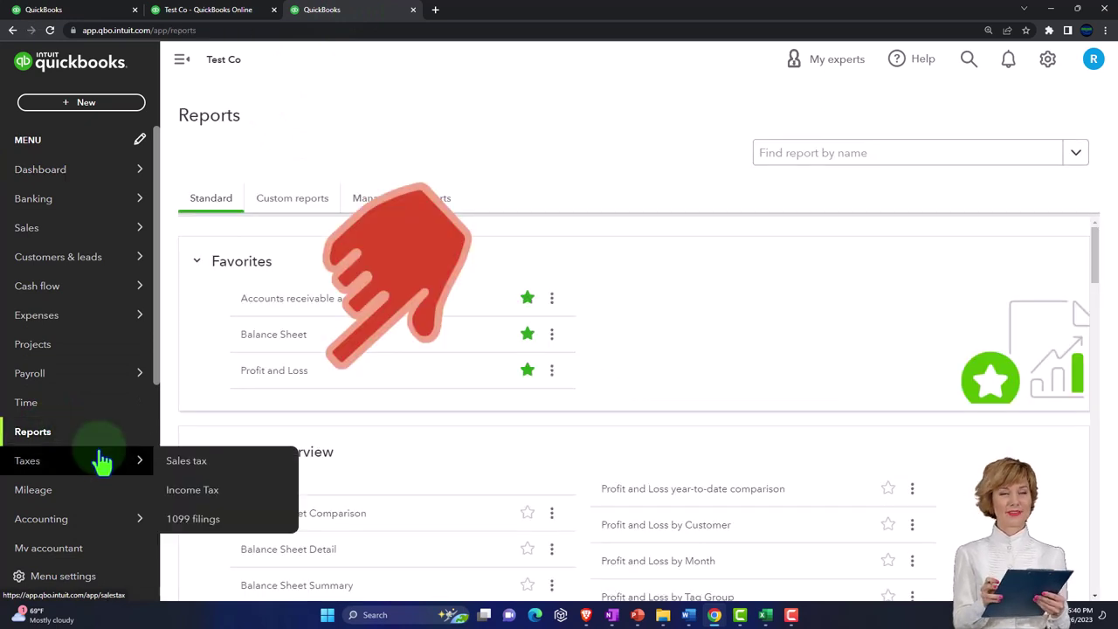
{"action": "left_click", "coordinate": [272, 376]}
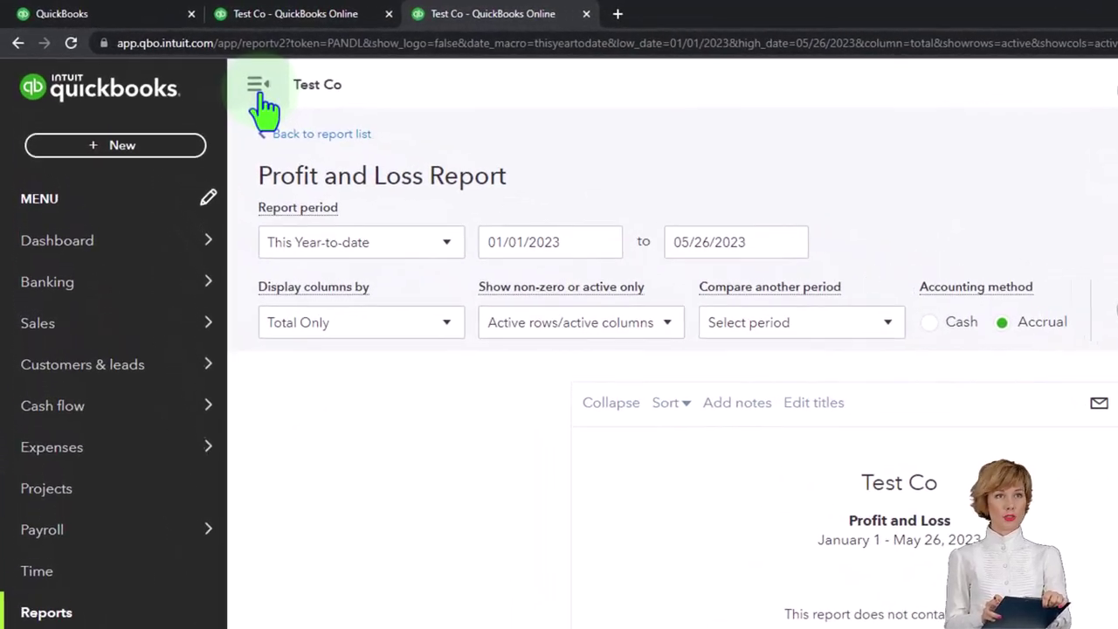
Step: Hide the navigation menu and run the Profit and Loss report for 01/01/2023 to 12/31/2023
{"action": "left_click", "coordinate": [257, 87]}
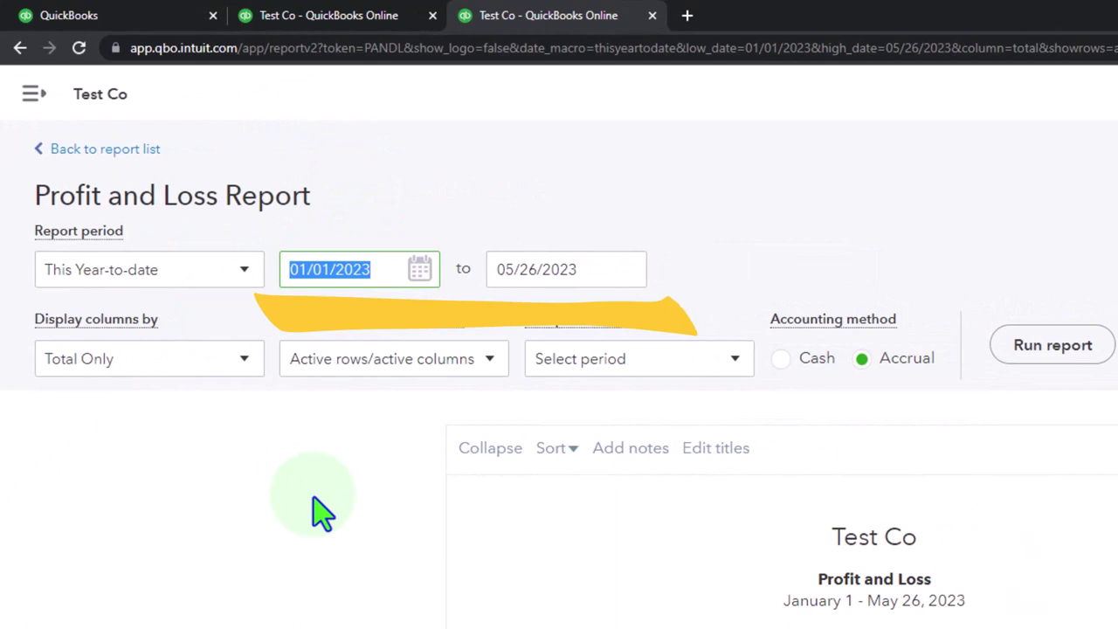
{"action": "type", "text": "23"}
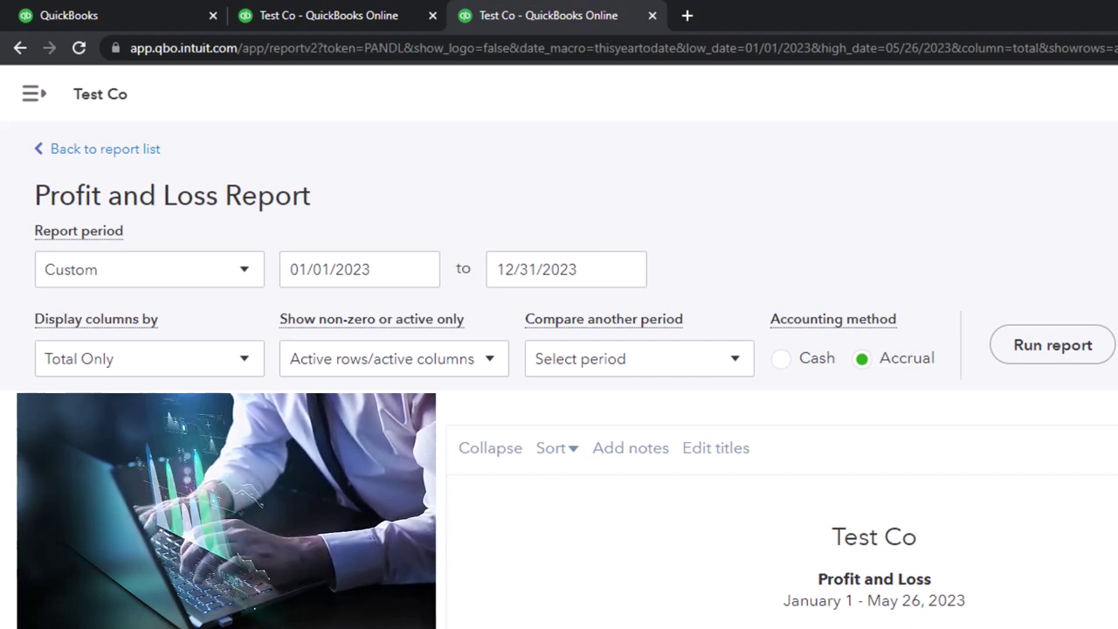
{"action": "left_click", "coordinate": [1043, 350]}
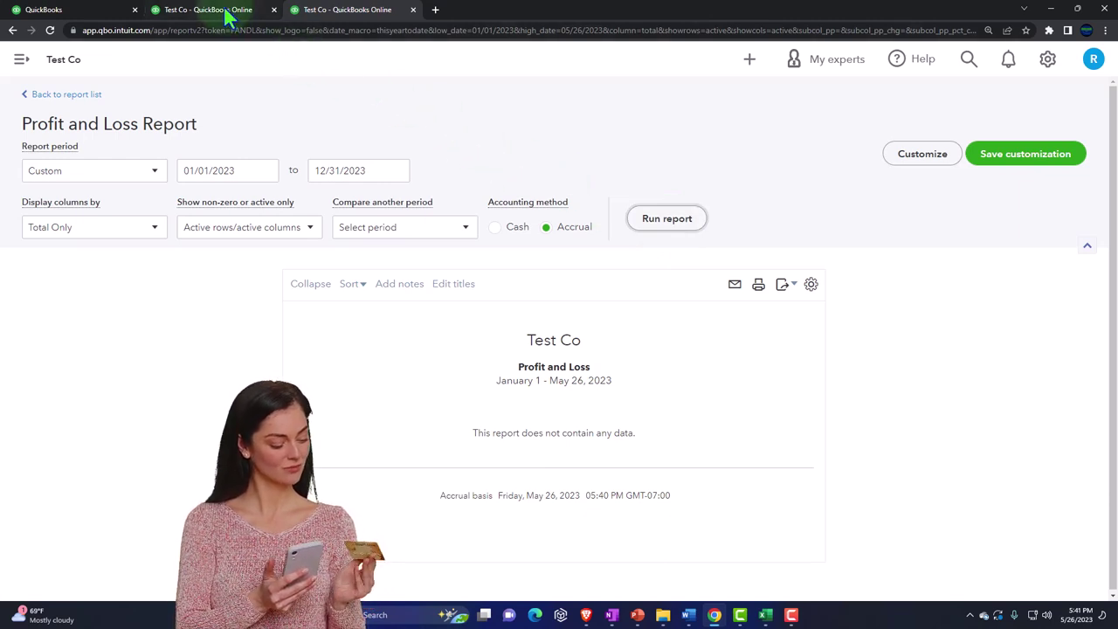
Step: Return to the Balance Sheet report, hide the navigation menu, and run the report for 01/01/2023 to 12/31/2023
{"action": "mouse_move", "coordinate": [226, 16]}
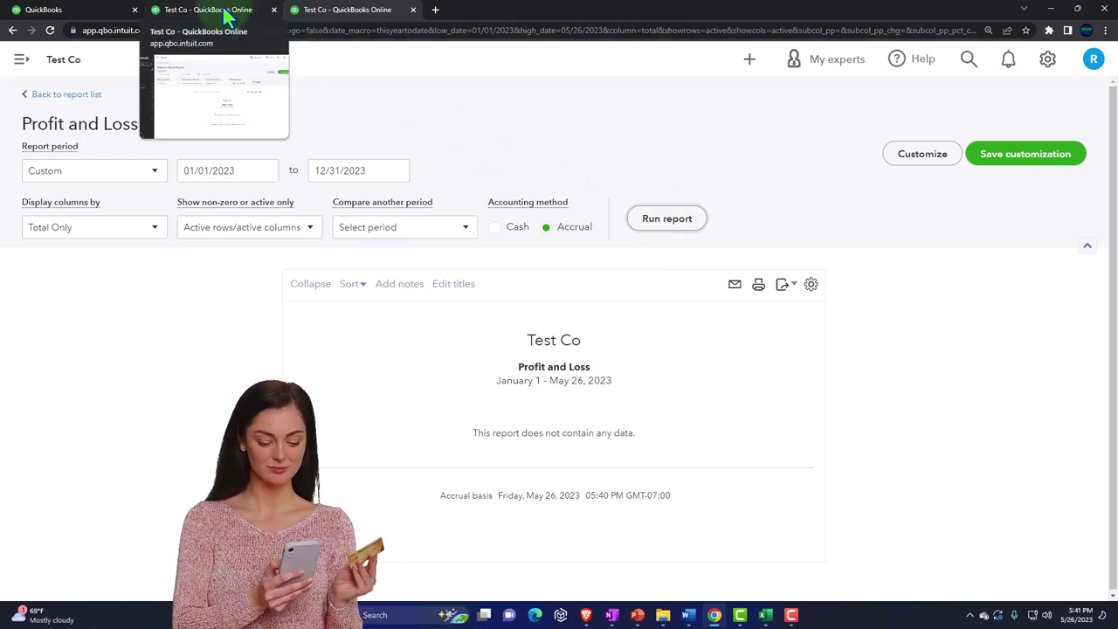
{"action": "left_click", "coordinate": [253, 18]}
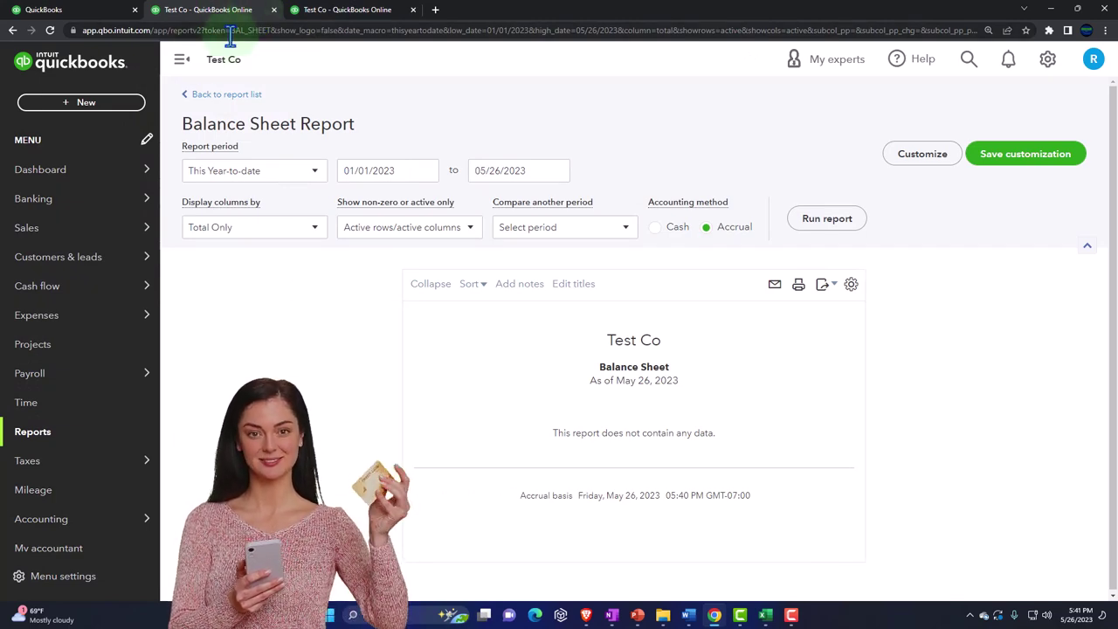
{"action": "left_click", "coordinate": [182, 61]}
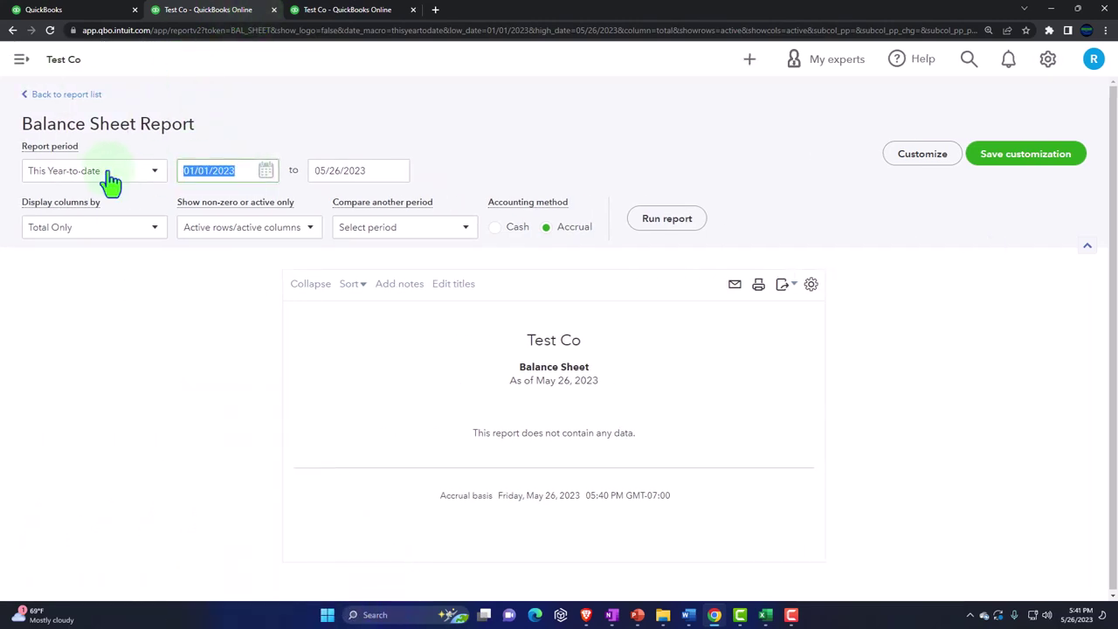
{"action": "type", "text": "010123"}
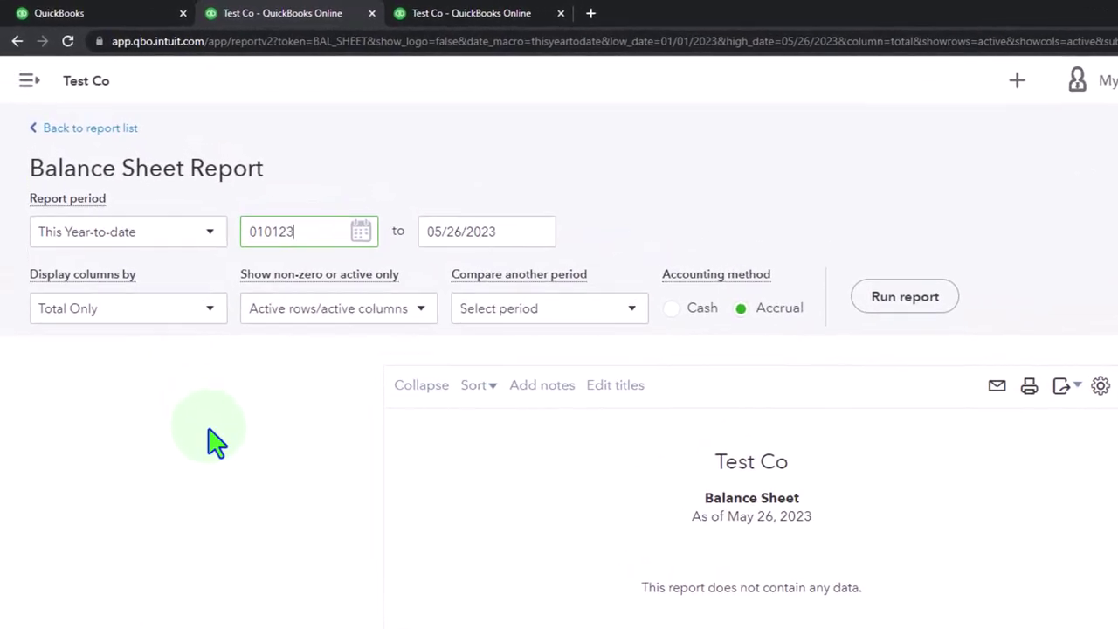
{"action": "key", "text": "Tab"}
{"action": "type", "text": "123123"}
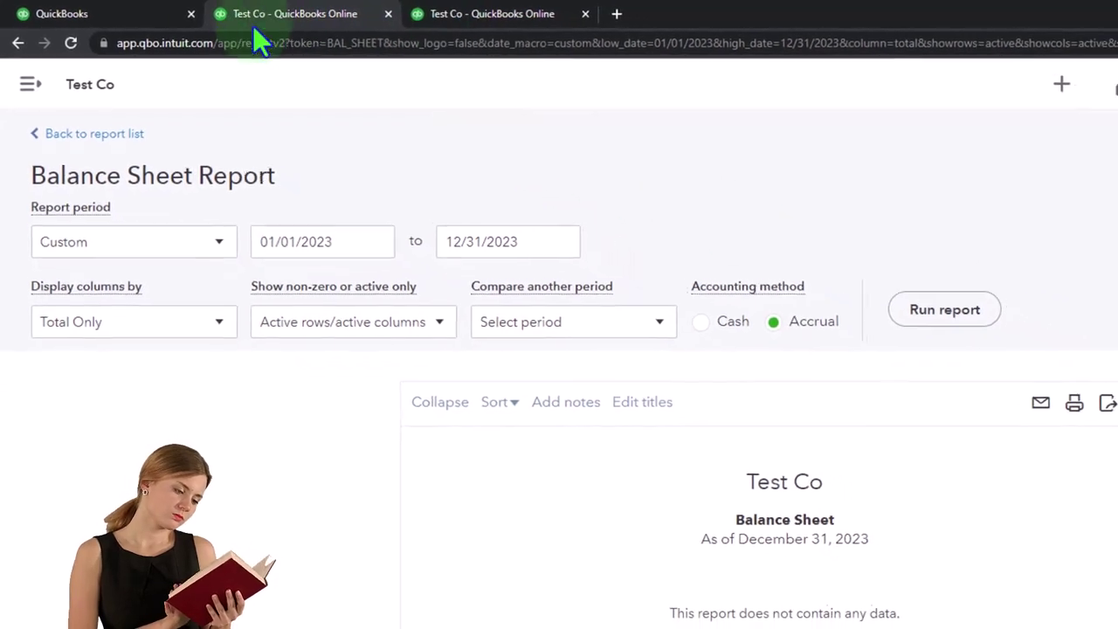
Step: Open the chart of accounts in the first browser tab and look through the account list
{"action": "left_click", "coordinate": [127, 13]}
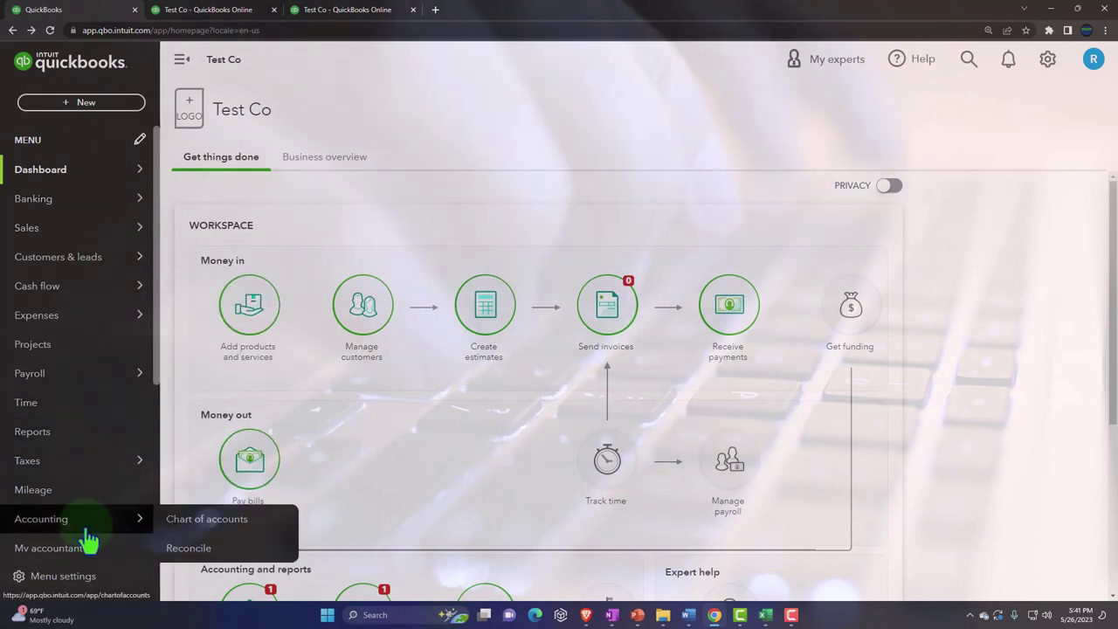
{"action": "scroll", "coordinate": [78, 445], "scroll_direction": "down", "scroll_amount": 2}
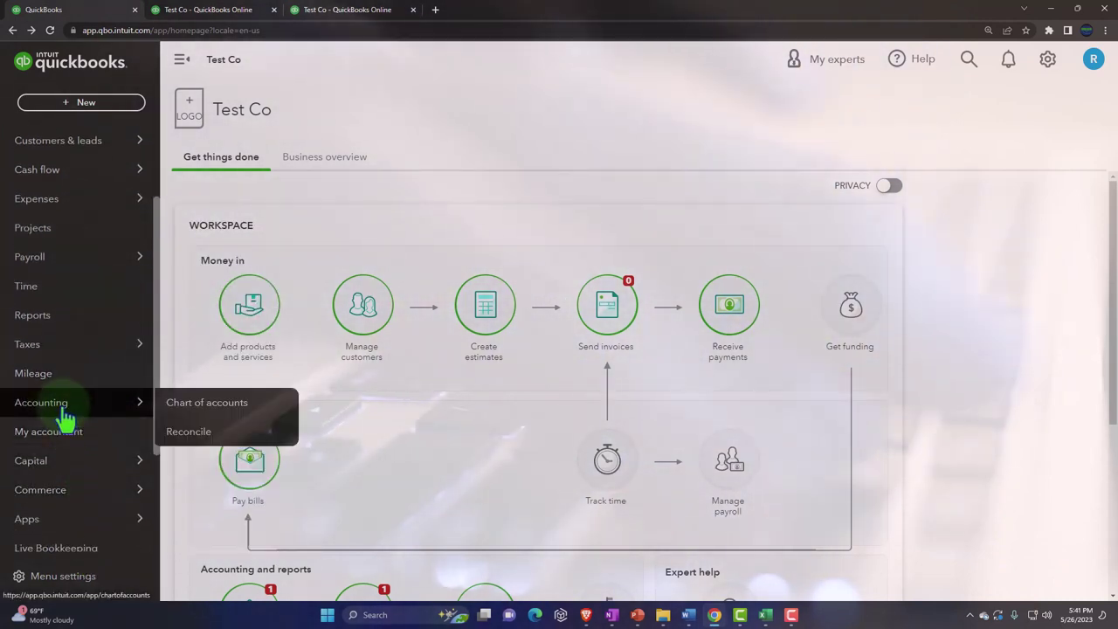
{"action": "left_click", "coordinate": [63, 406]}
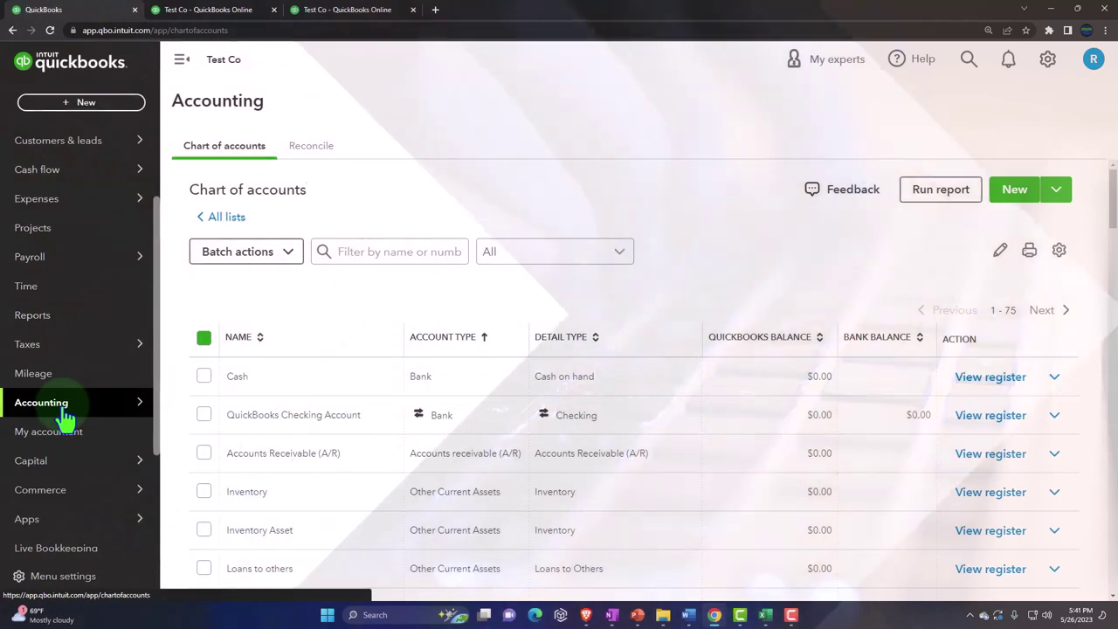
{"action": "scroll", "coordinate": [337, 415], "scroll_direction": "down", "scroll_amount": 1}
{"action": "scroll", "coordinate": [332, 410], "scroll_direction": "down", "scroll_amount": 1}
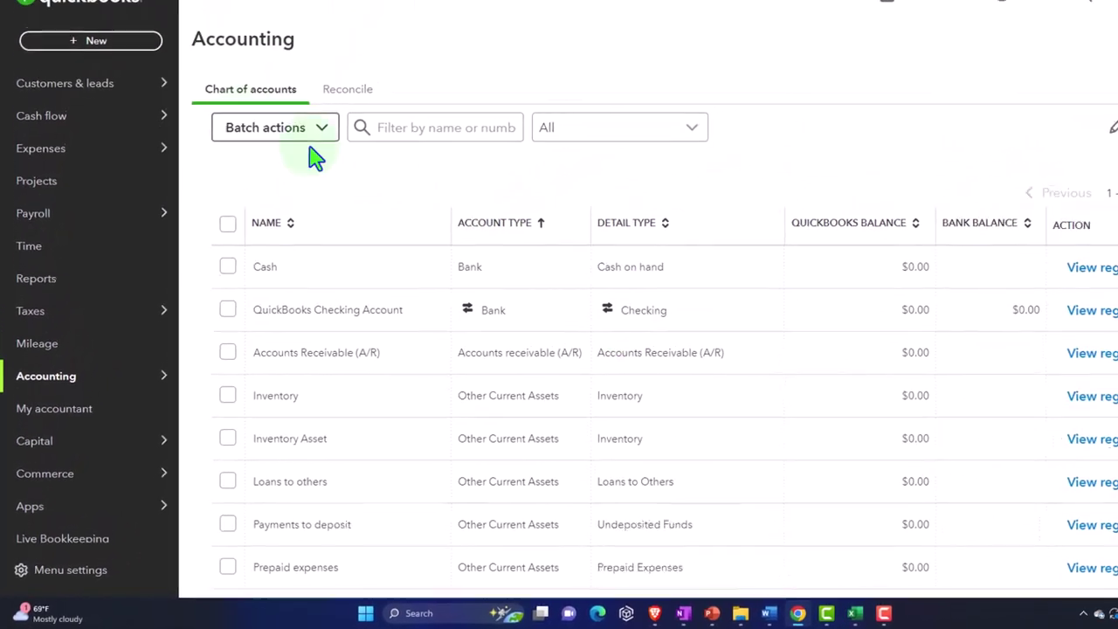
Step: Review the accepted payment methods in the payment options of a new invoice, leaving the invoice without saving
{"action": "left_click", "coordinate": [111, 45]}
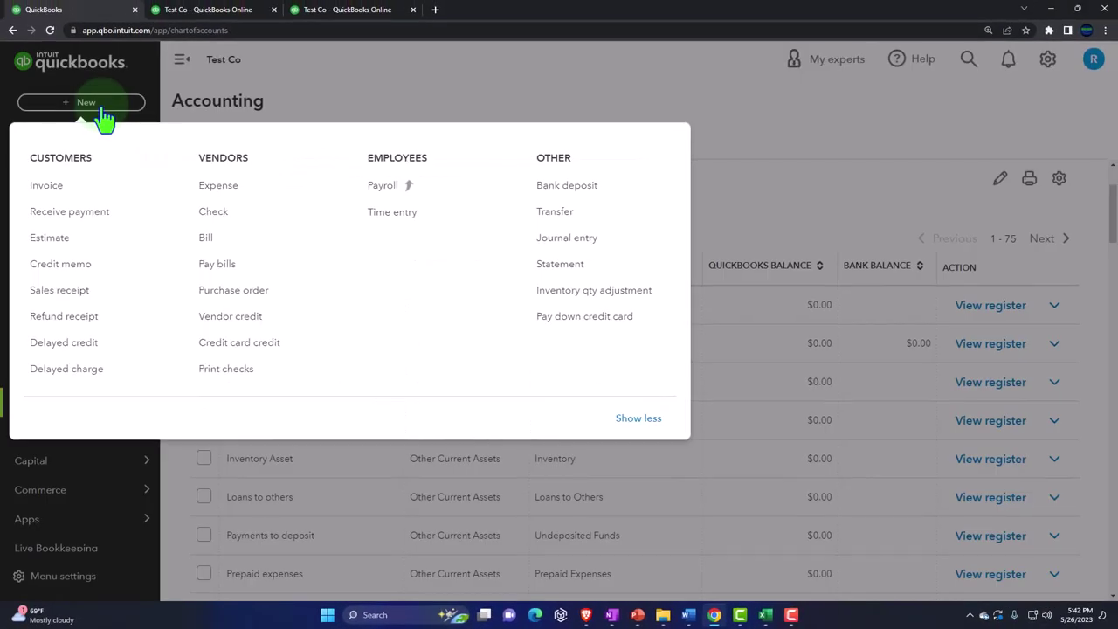
{"action": "left_click", "coordinate": [65, 190]}
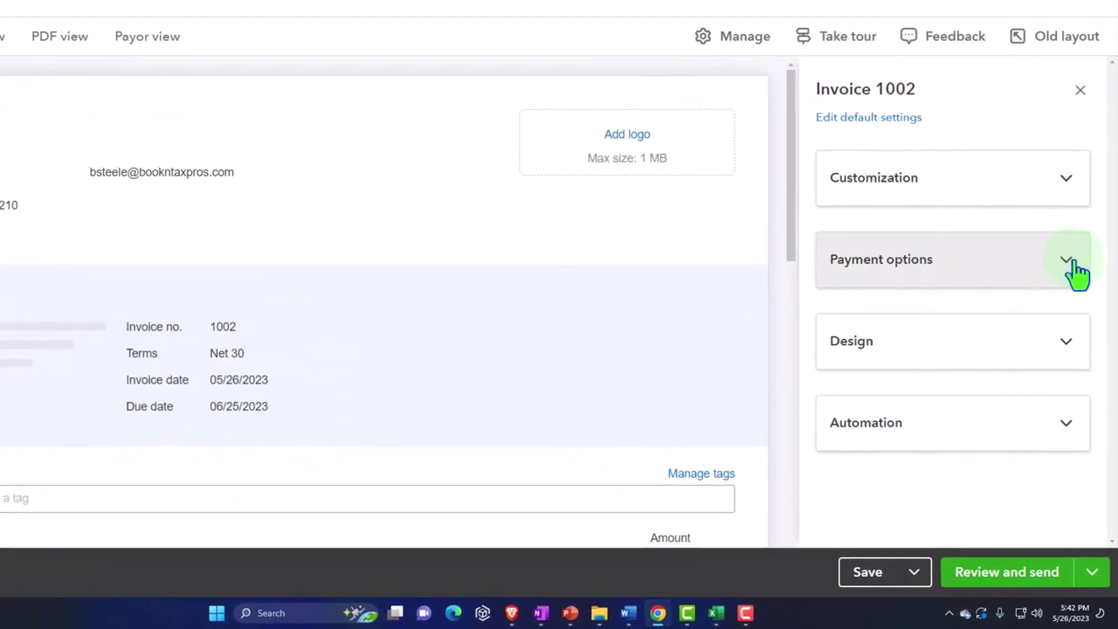
{"action": "left_click", "coordinate": [1070, 294]}
{"action": "scroll", "coordinate": [1076, 263], "scroll_direction": "down", "scroll_amount": 1}
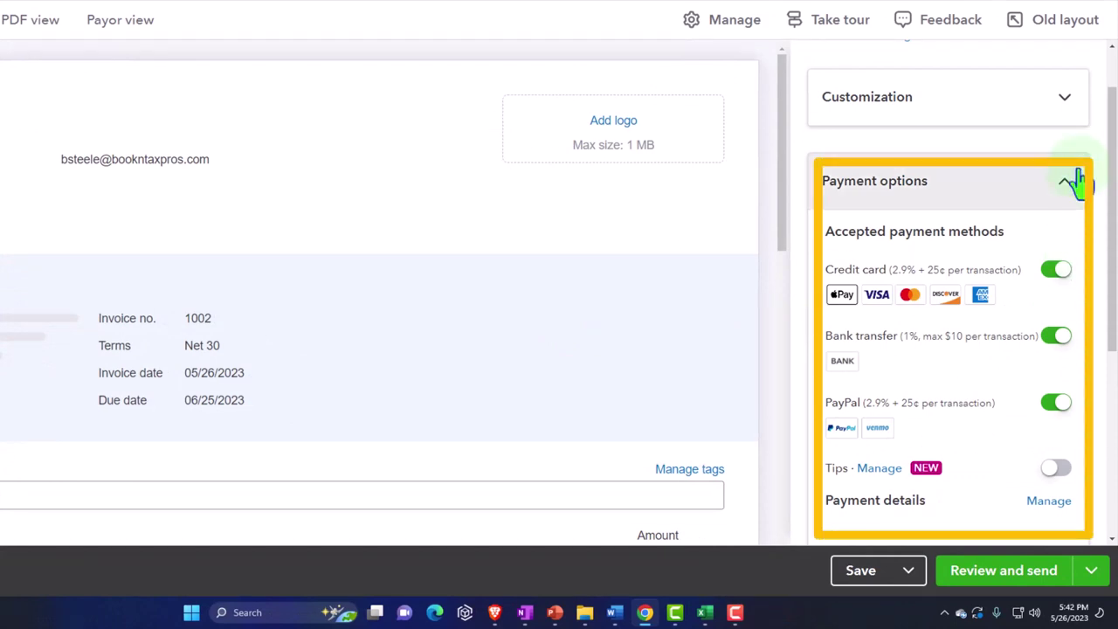
{"action": "left_click", "coordinate": [1063, 28]}
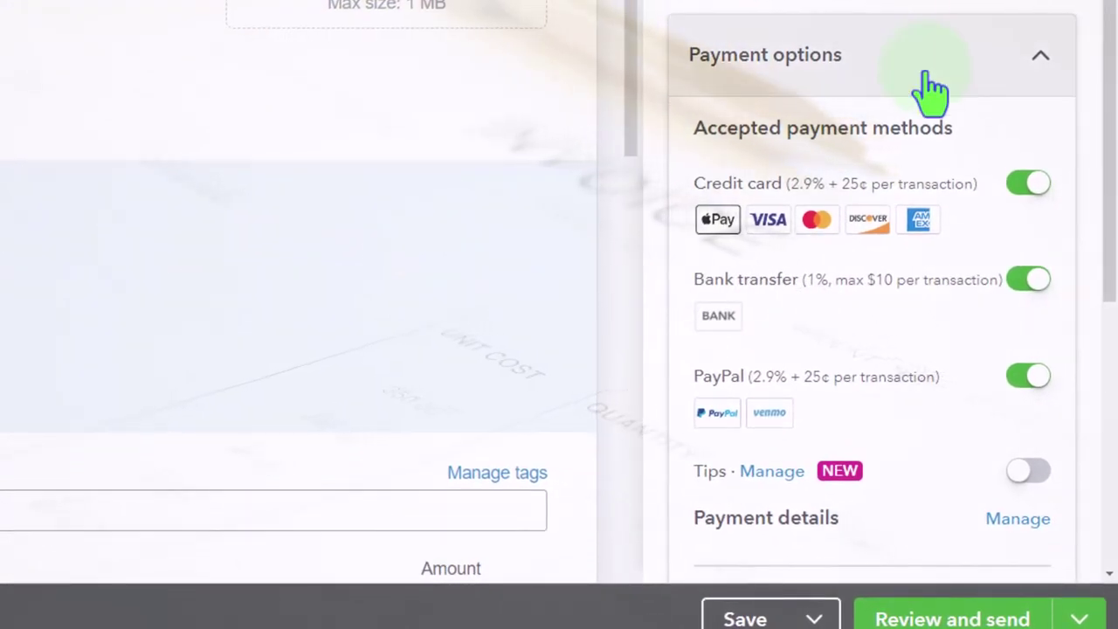
{"action": "scroll", "coordinate": [669, 237], "scroll_direction": "down", "scroll_amount": 2}
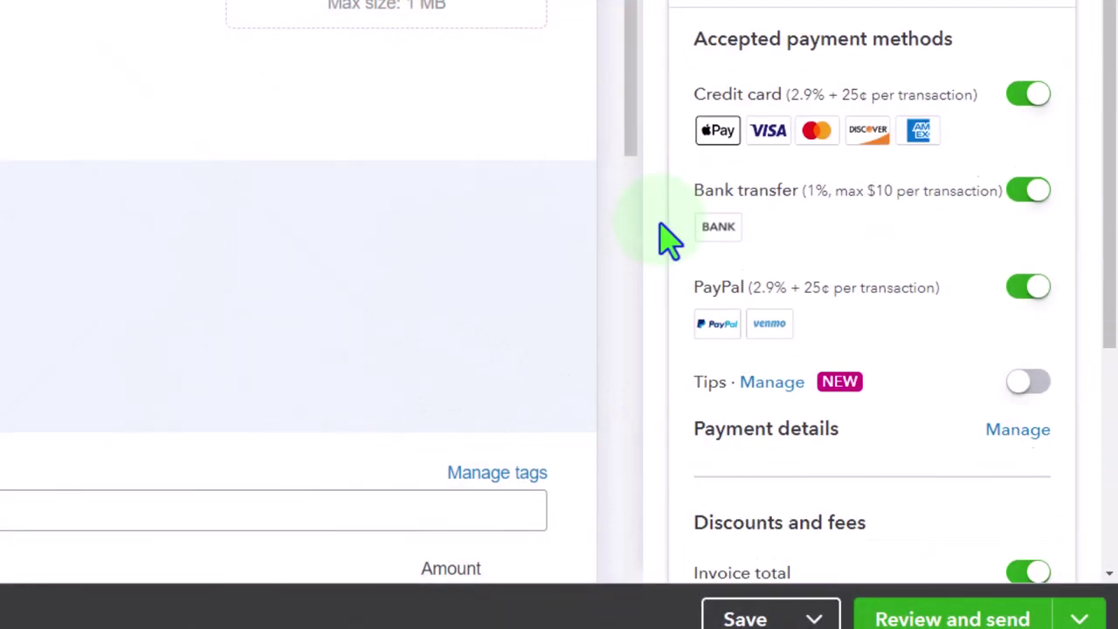
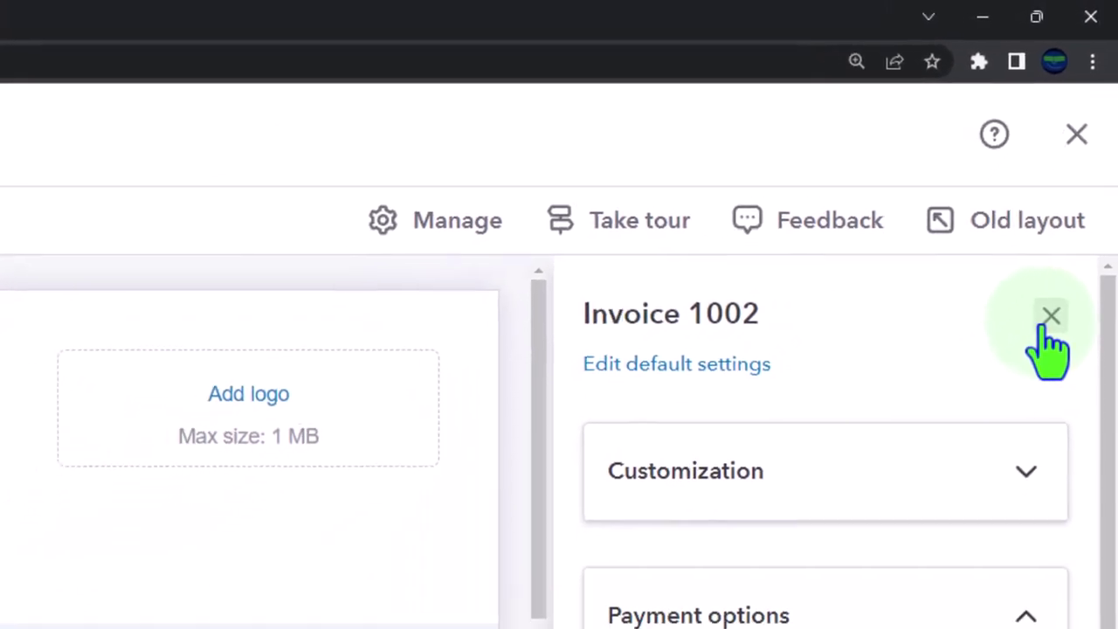
{"action": "left_click", "coordinate": [1061, 257]}
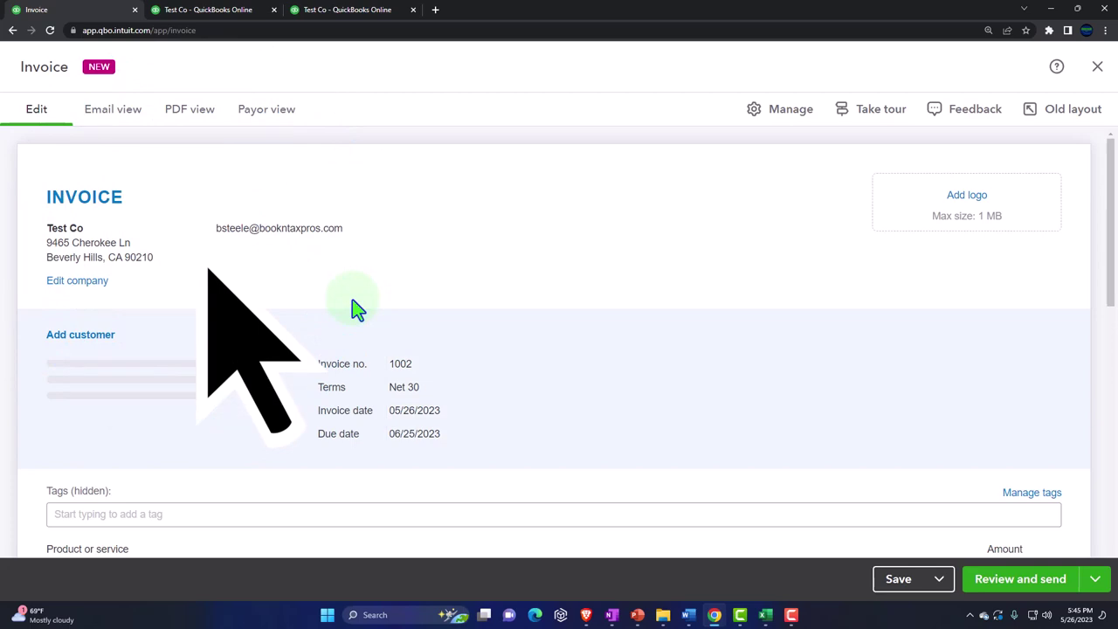
{"action": "left_click", "coordinate": [1100, 73]}
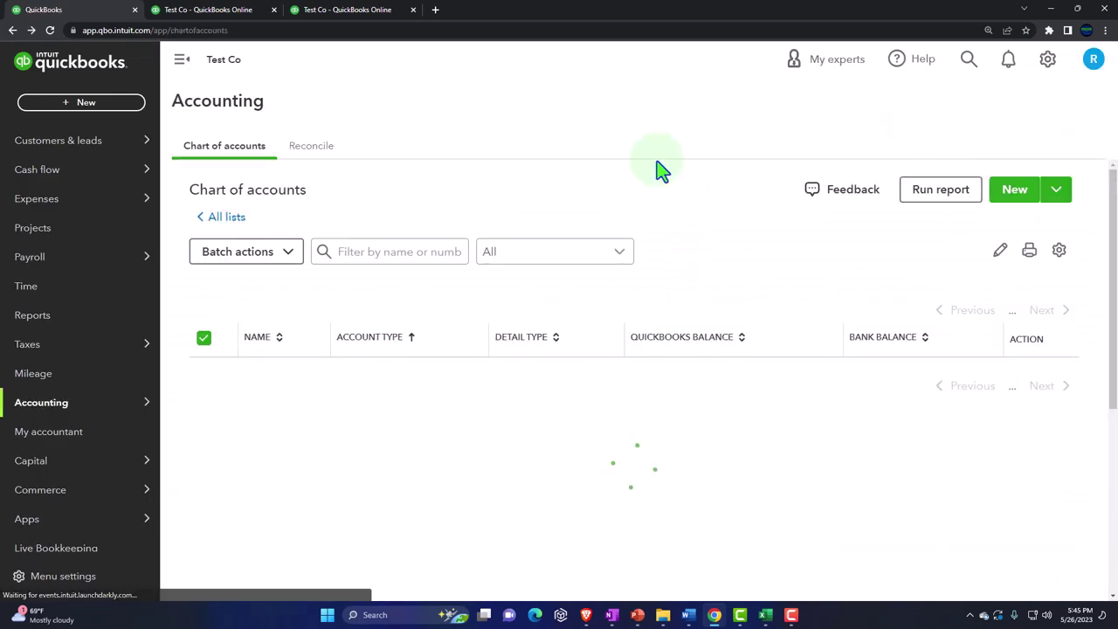
Step: Look through the new transaction types, and switch to OneNote to examine the customer section of the workflow flowchart
{"action": "left_click", "coordinate": [102, 109]}
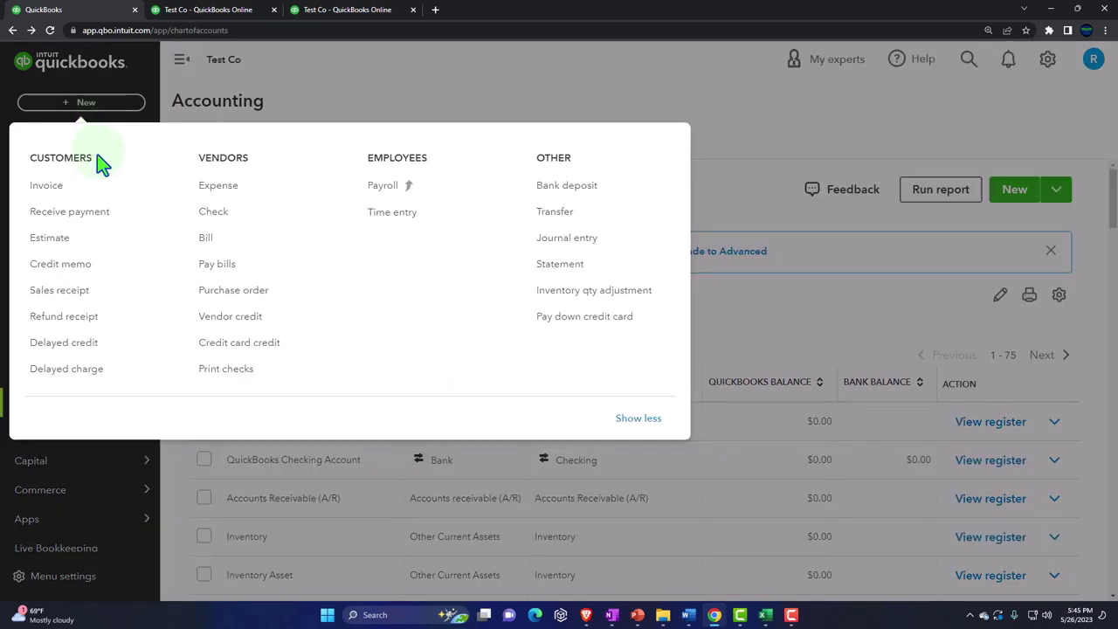
{"action": "key", "text": "ctrl+plus"}
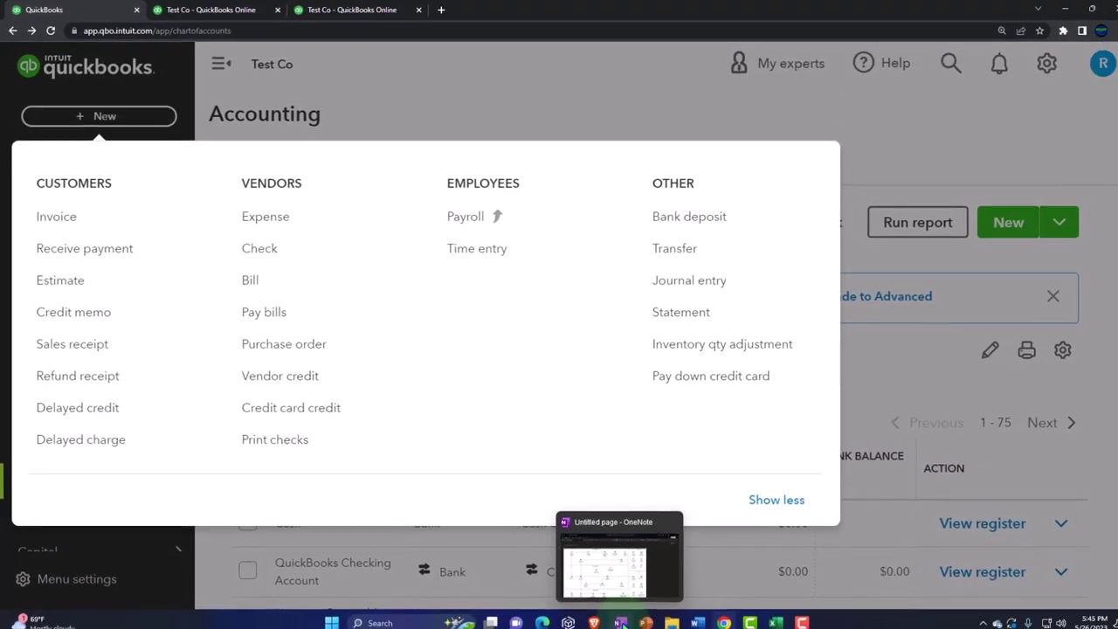
{"action": "left_click", "coordinate": [622, 622]}
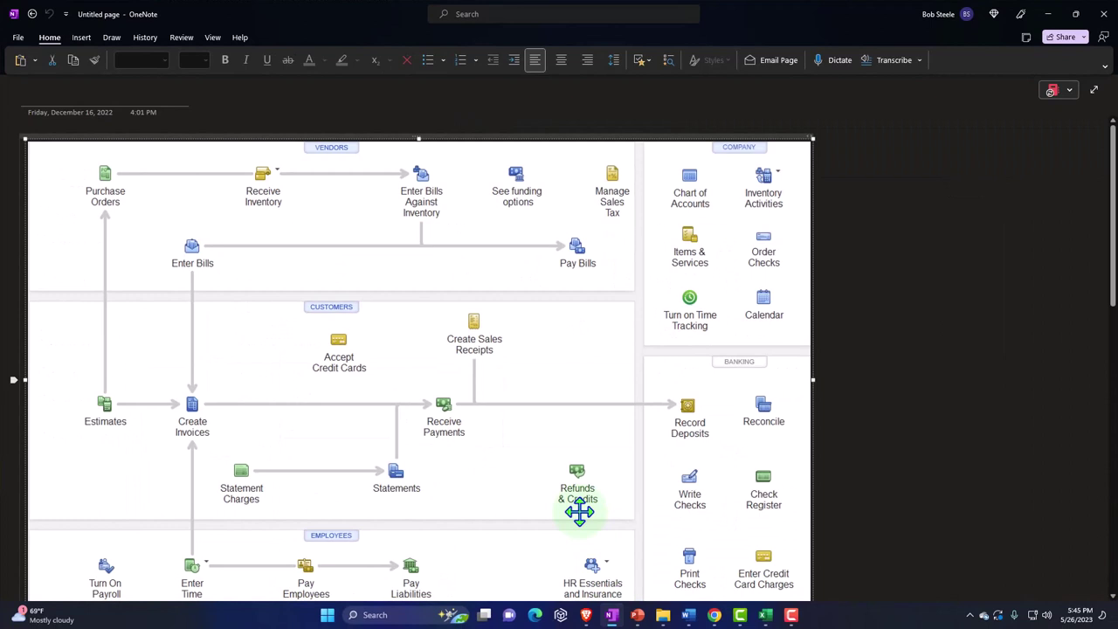
{"action": "scroll", "coordinate": [579, 511], "scroll_direction": "down", "scroll_amount": 2}
{"action": "scroll", "coordinate": [579, 511], "scroll_direction": "up", "scroll_amount": 2}
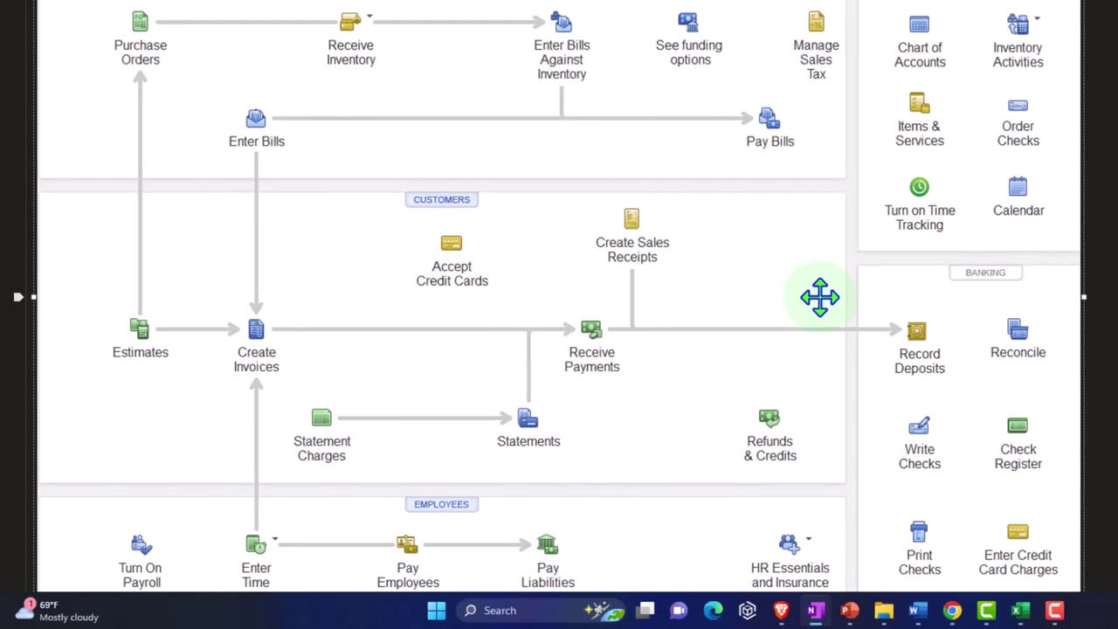
{"action": "left_click", "coordinate": [266, 338]}
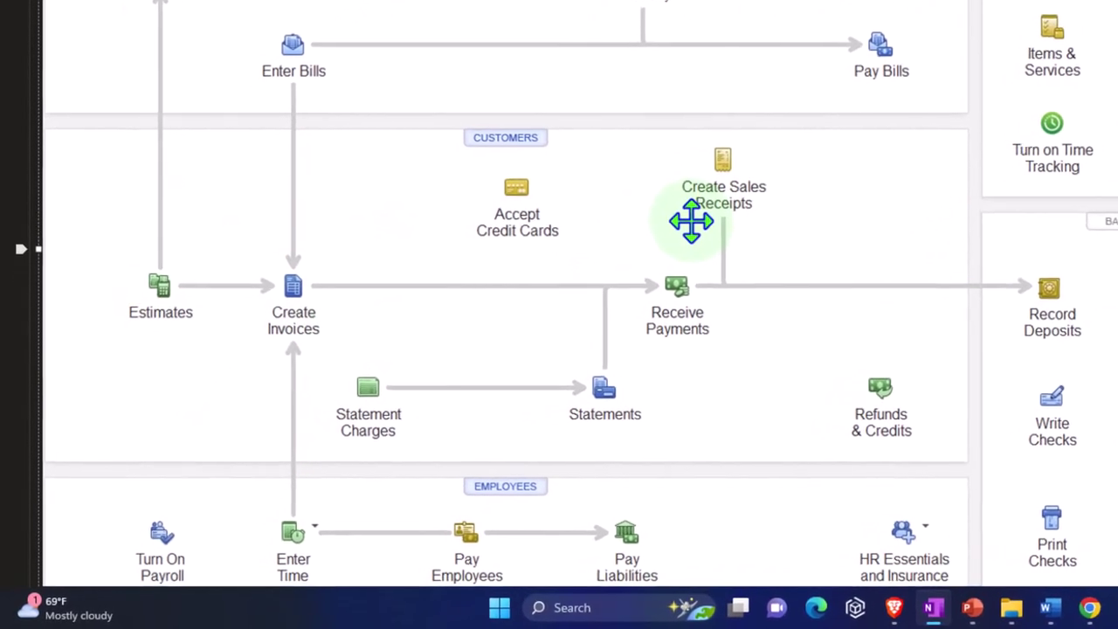
{"action": "left_click", "coordinate": [704, 220]}
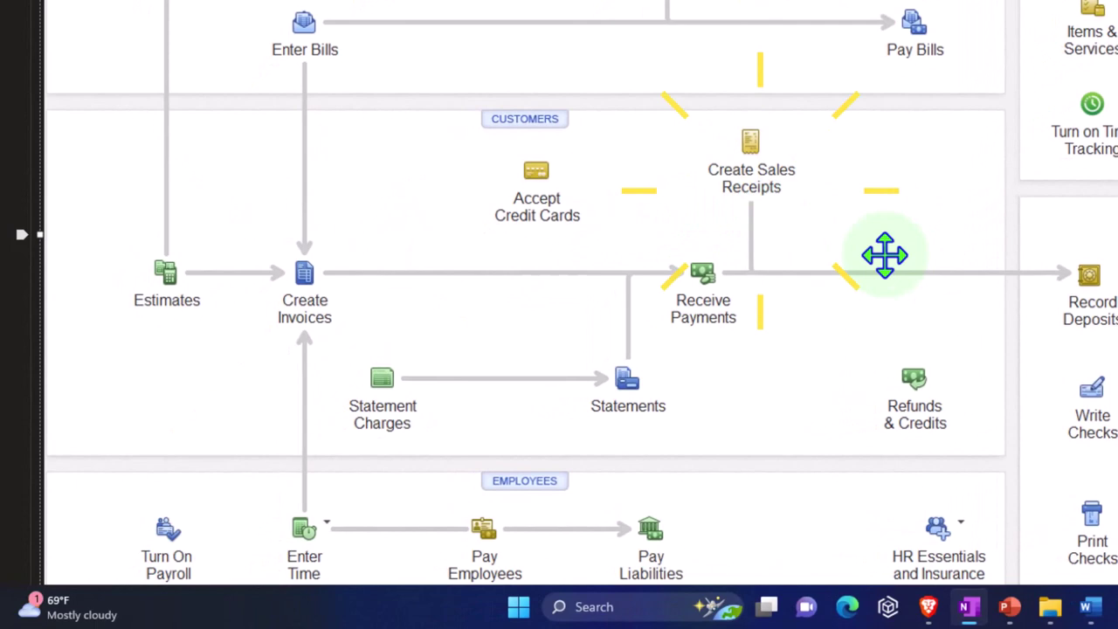
{"action": "left_click", "coordinate": [1011, 294]}
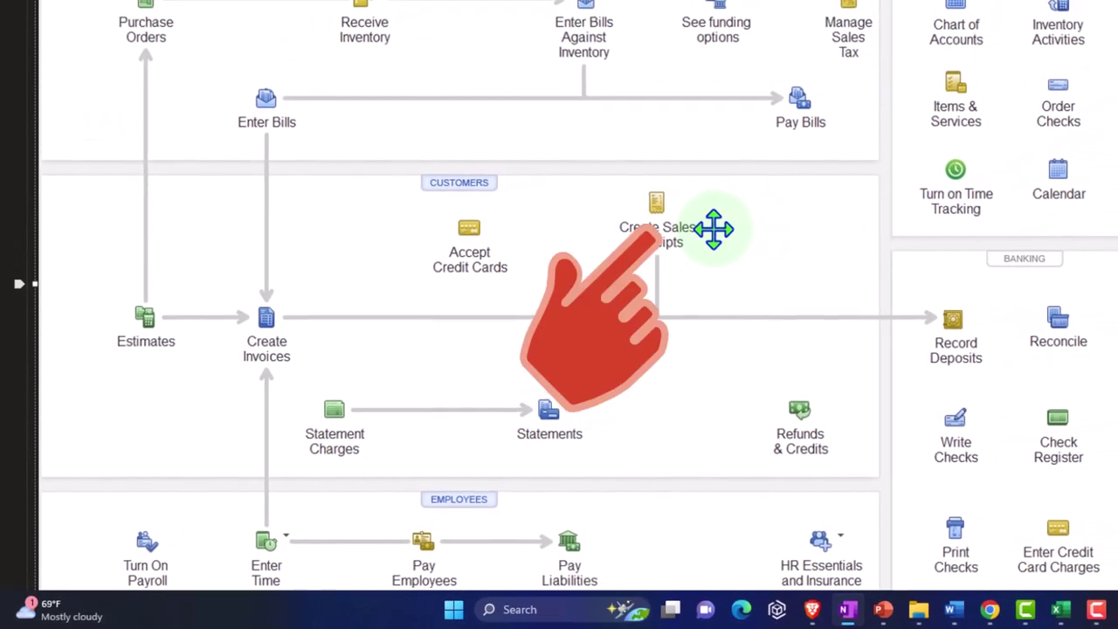
{"action": "left_click", "coordinate": [794, 184]}
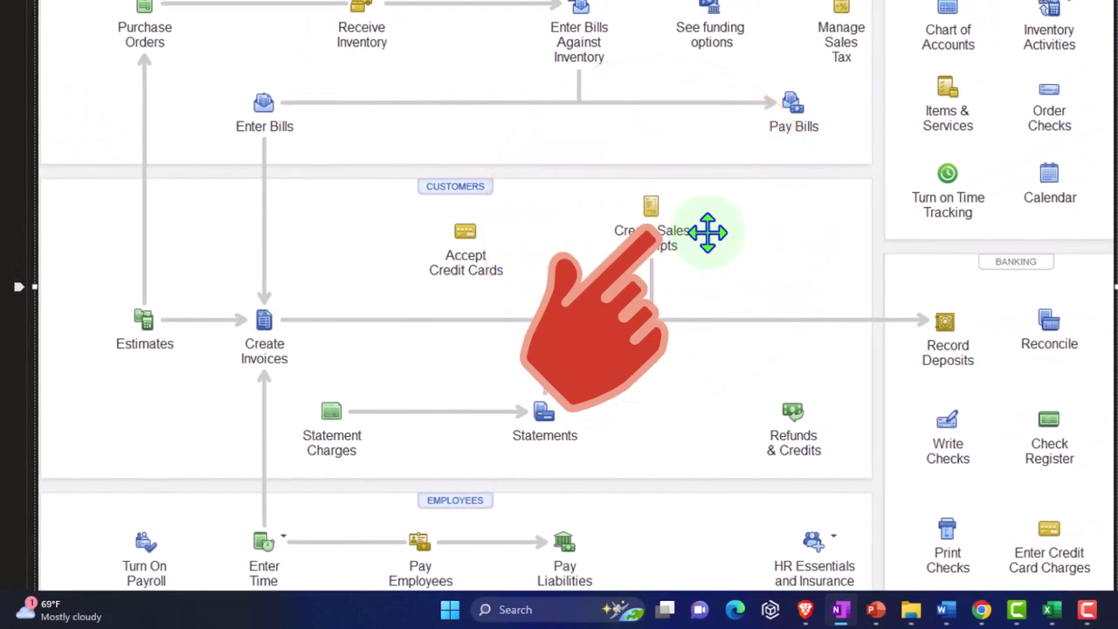
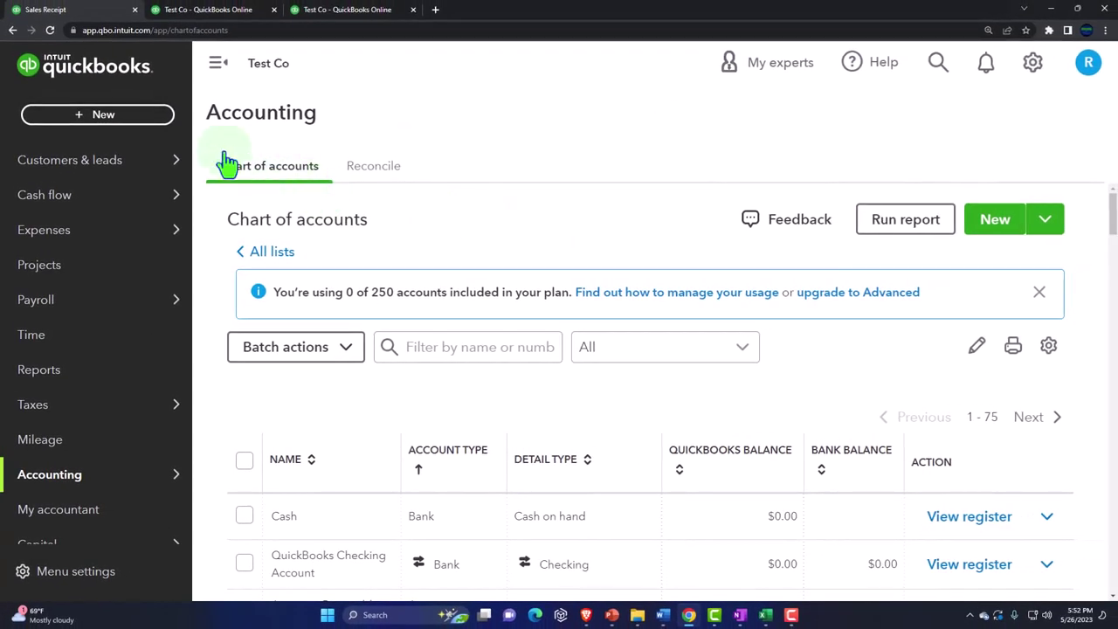
Step: Start a new invoice in QuickBooks Online and look over its blank form
{"action": "left_click", "coordinate": [103, 118]}
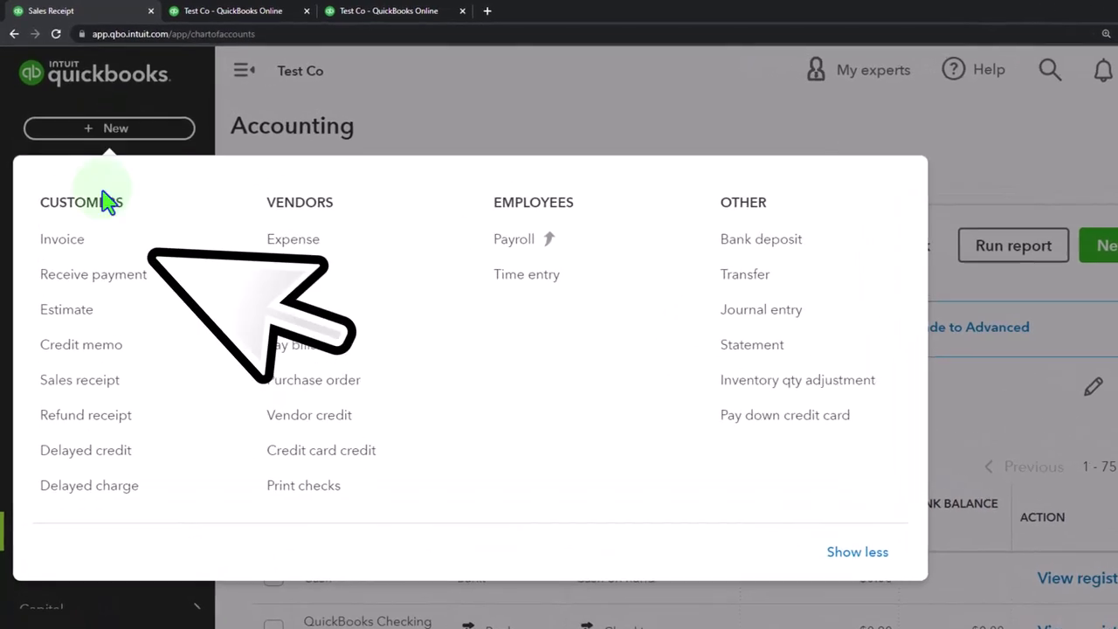
{"action": "left_click", "coordinate": [74, 240]}
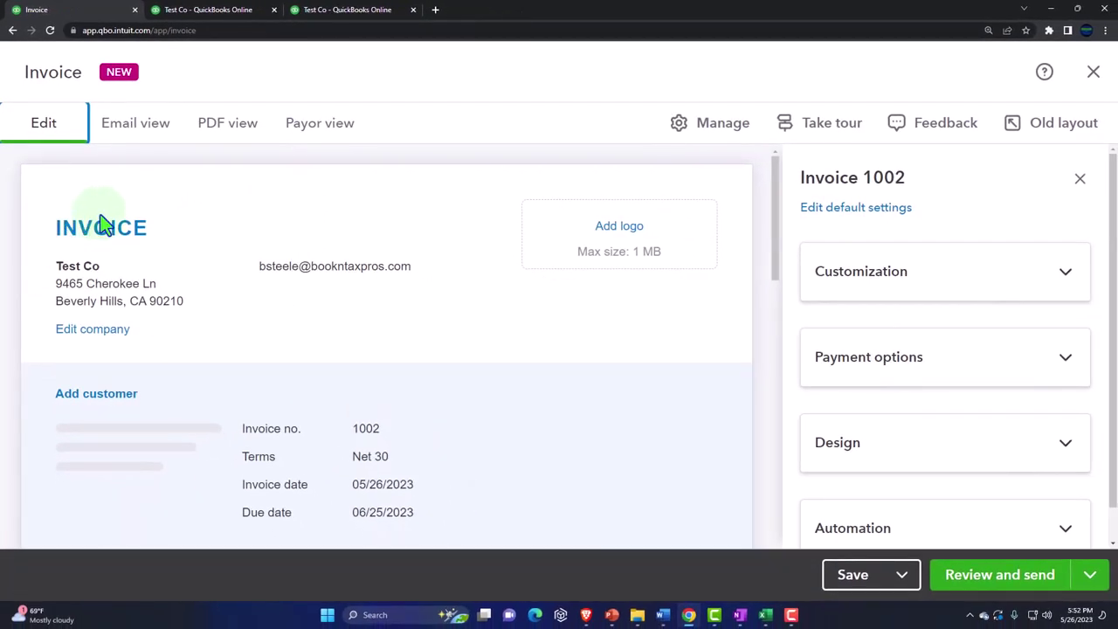
{"action": "scroll", "coordinate": [302, 262], "scroll_direction": "down", "scroll_amount": 1}
{"action": "scroll", "coordinate": [301, 262], "scroll_direction": "down", "scroll_amount": 1}
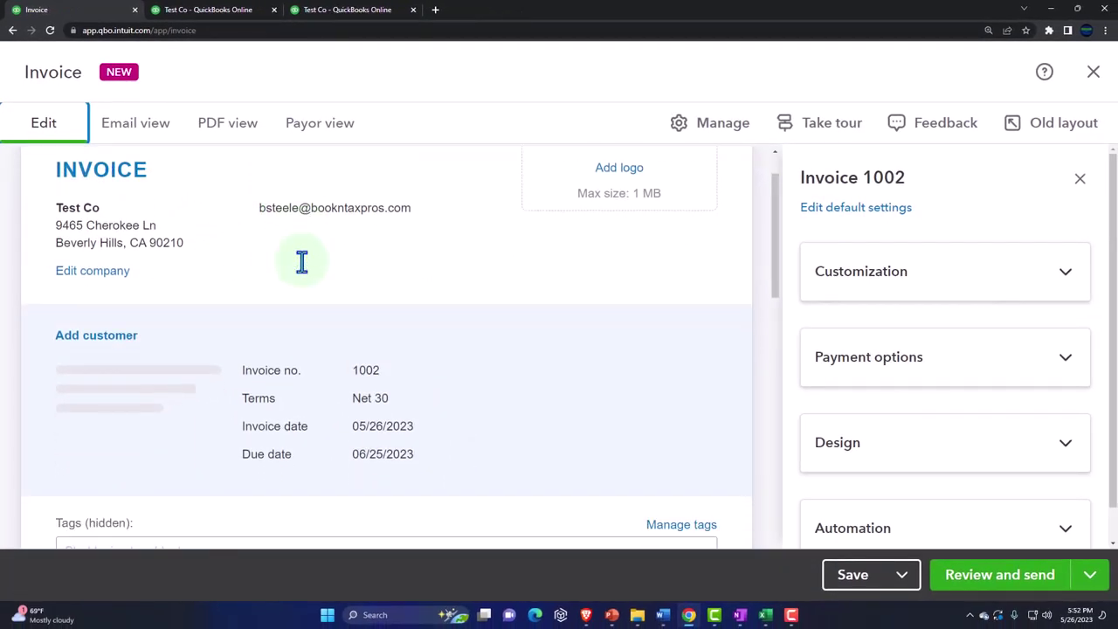
{"action": "scroll", "coordinate": [306, 271], "scroll_direction": "up", "scroll_amount": 2}
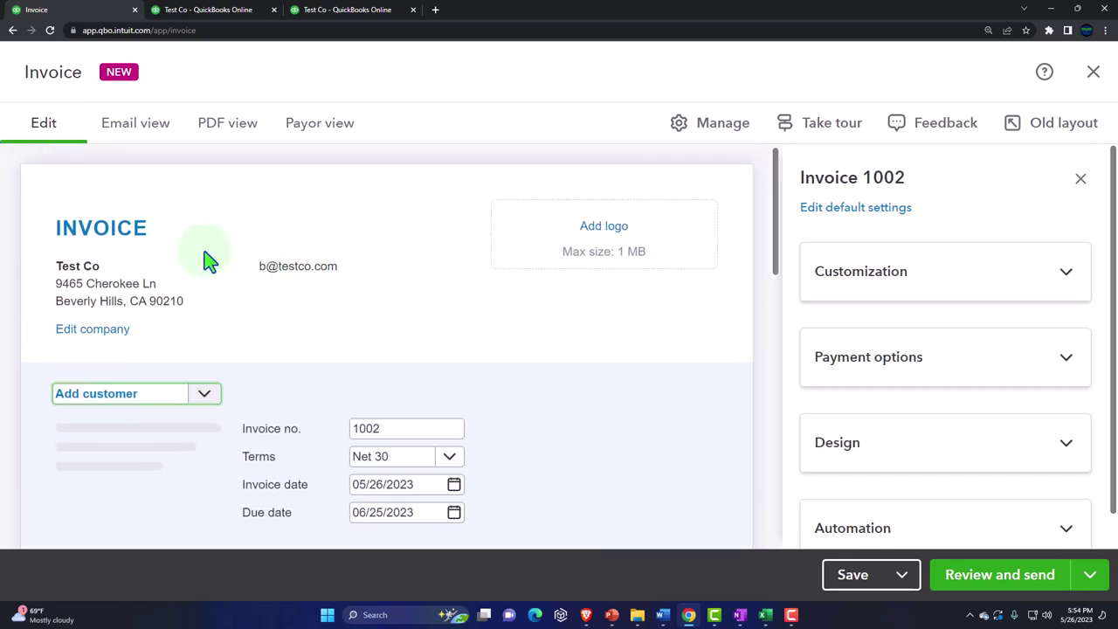
Step: Create a new customer with the company name Company 1 for the invoice and save it
{"action": "left_click", "coordinate": [205, 400]}
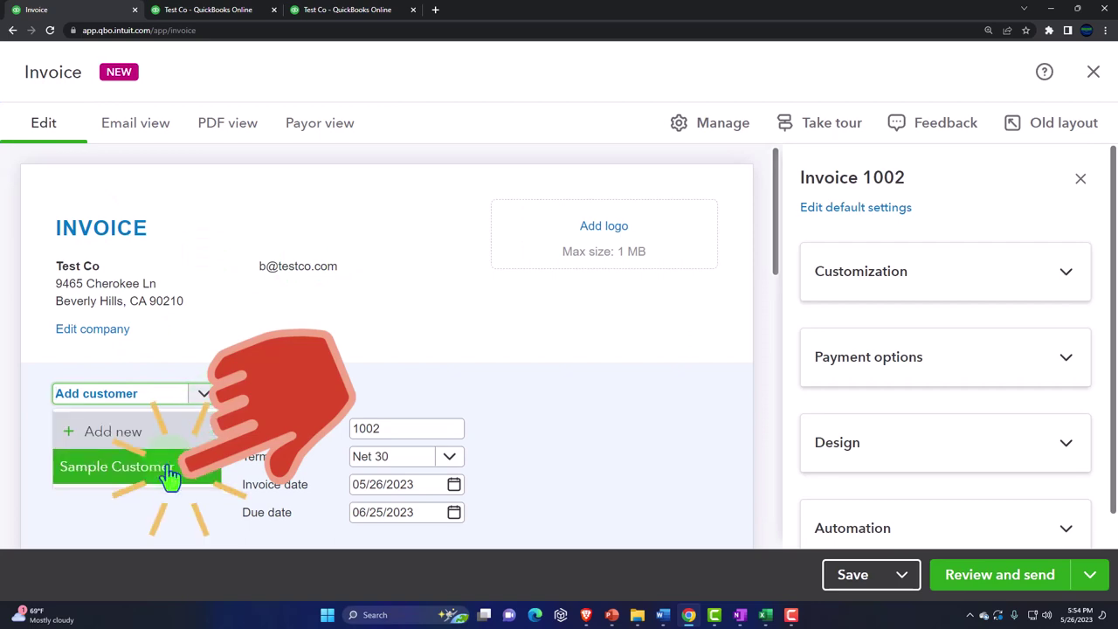
{"action": "left_click", "coordinate": [138, 436]}
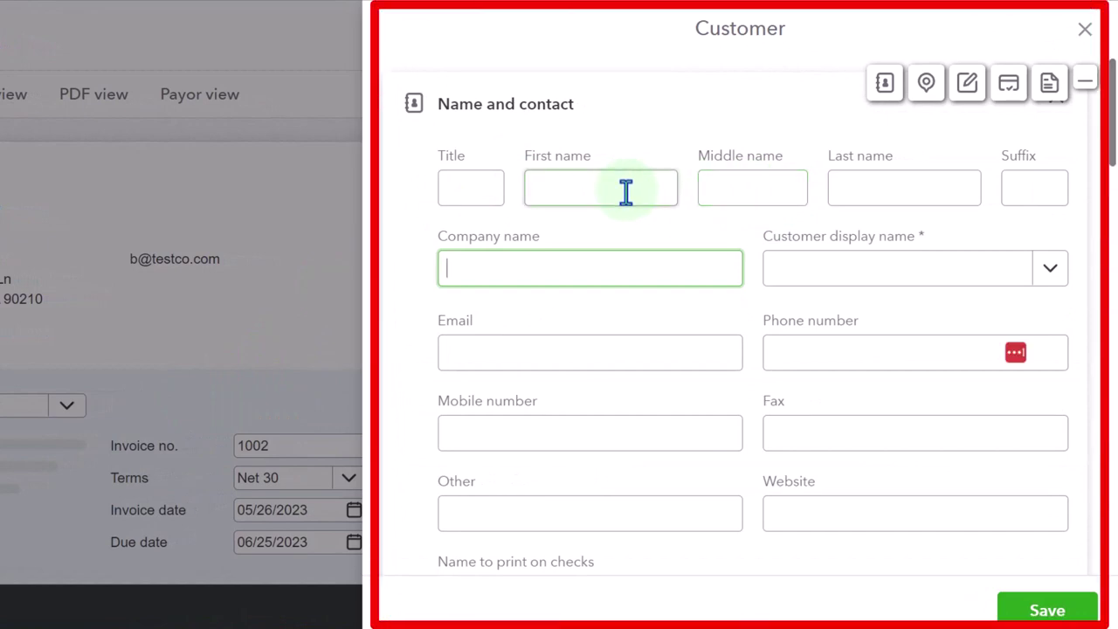
{"action": "type", "text": "Company 1"}
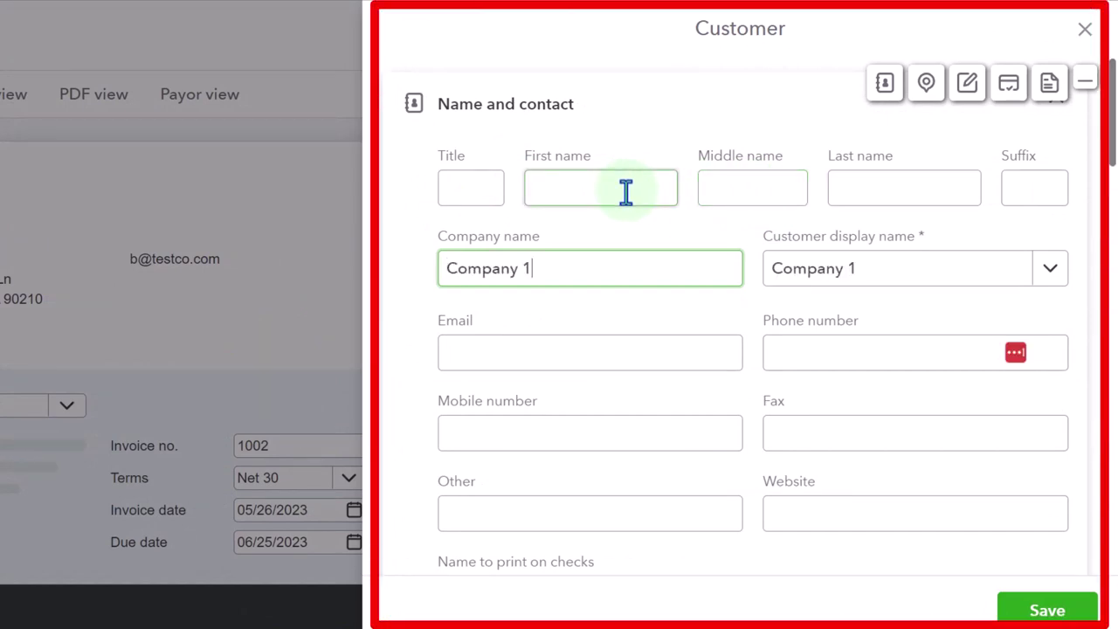
{"action": "left_click", "coordinate": [1036, 606]}
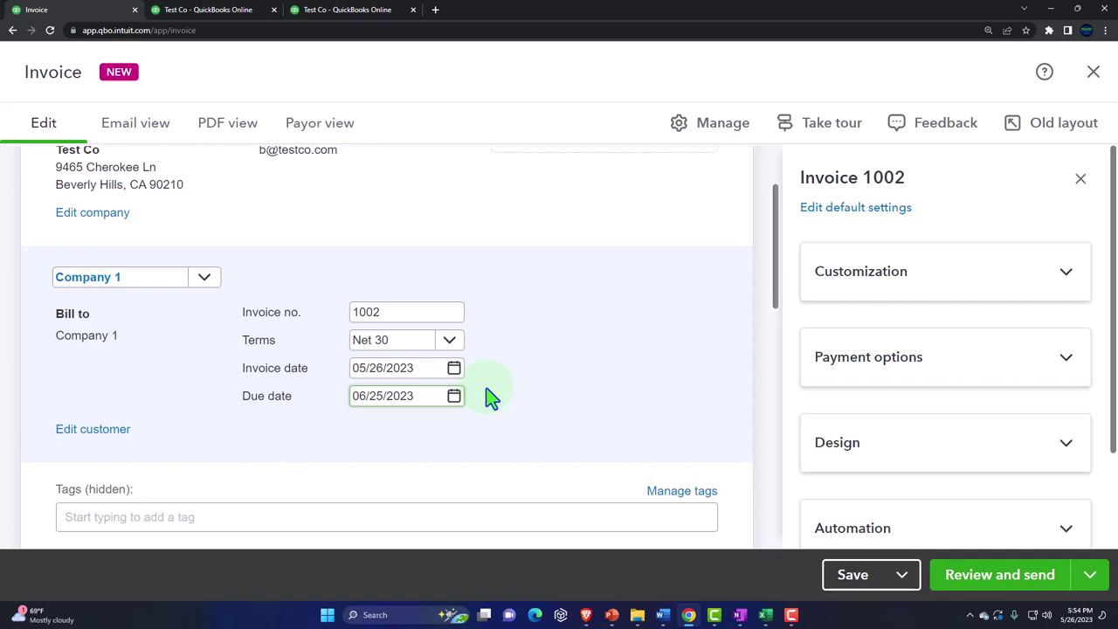
Step: Go through the invoice number, terms, invoice date, due date and tags fields without changing them
{"action": "left_click", "coordinate": [324, 357]}
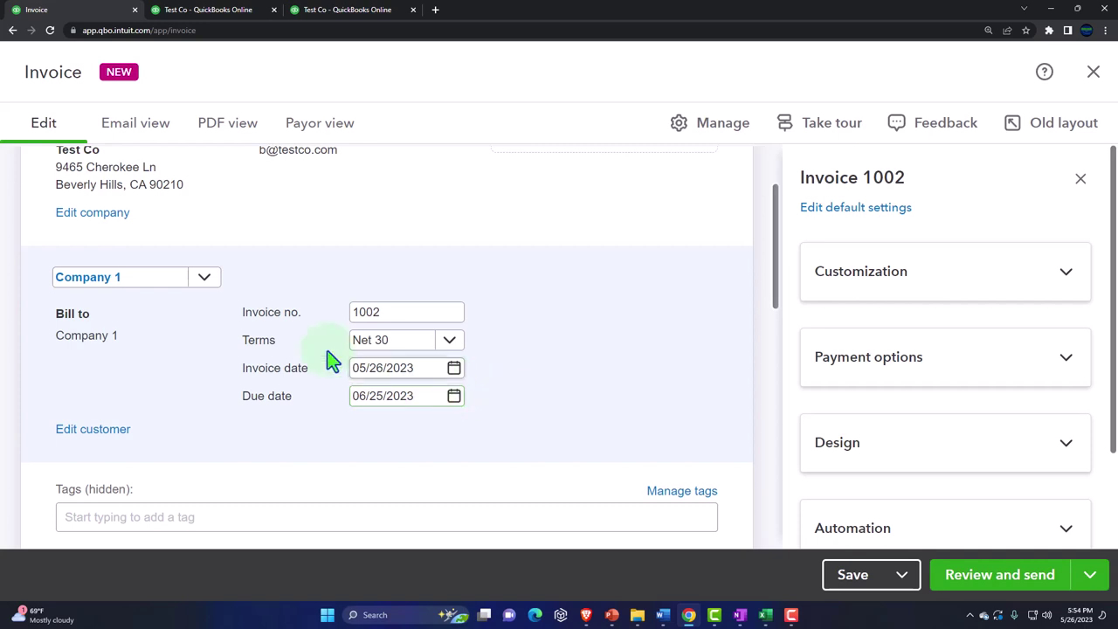
{"action": "left_click", "coordinate": [392, 312]}
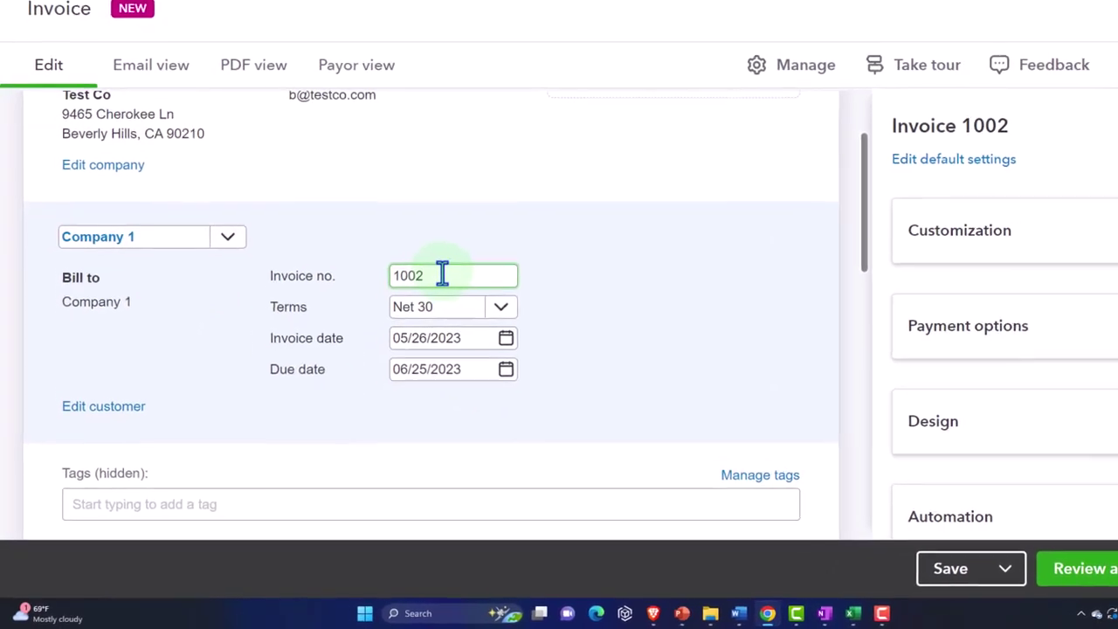
{"action": "key", "text": "Tab"}
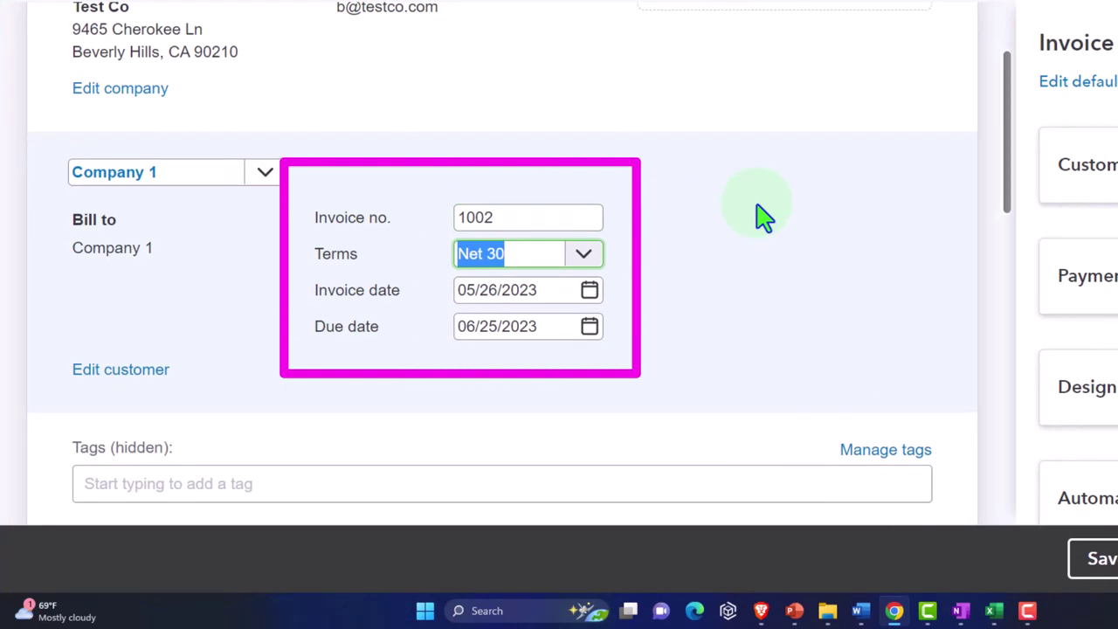
{"action": "key", "text": "Tab"}
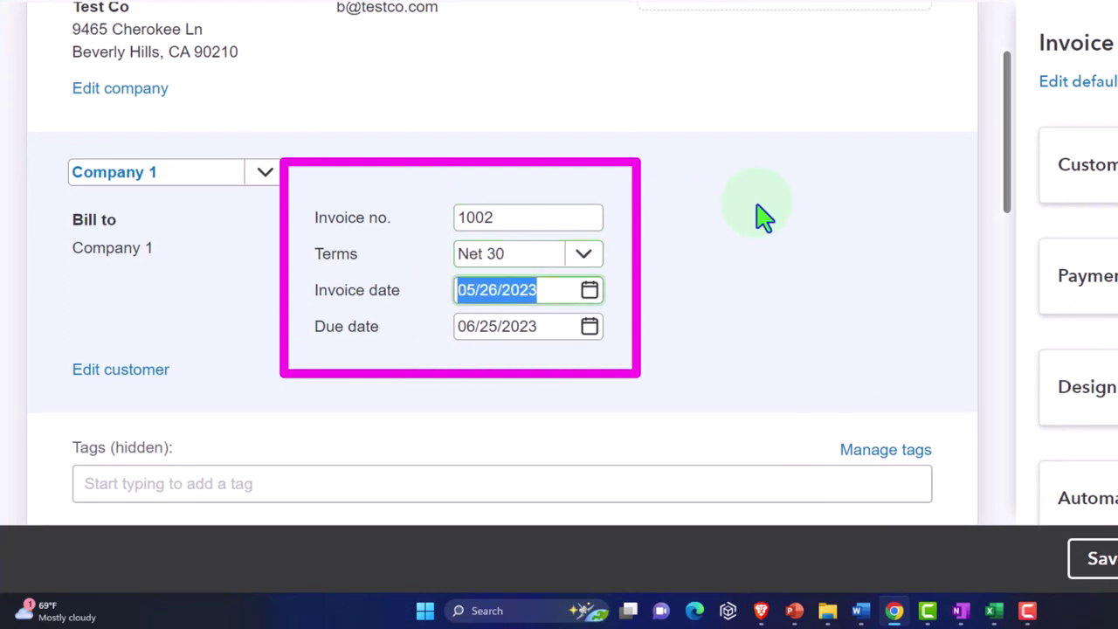
{"action": "key", "text": "Tab"}
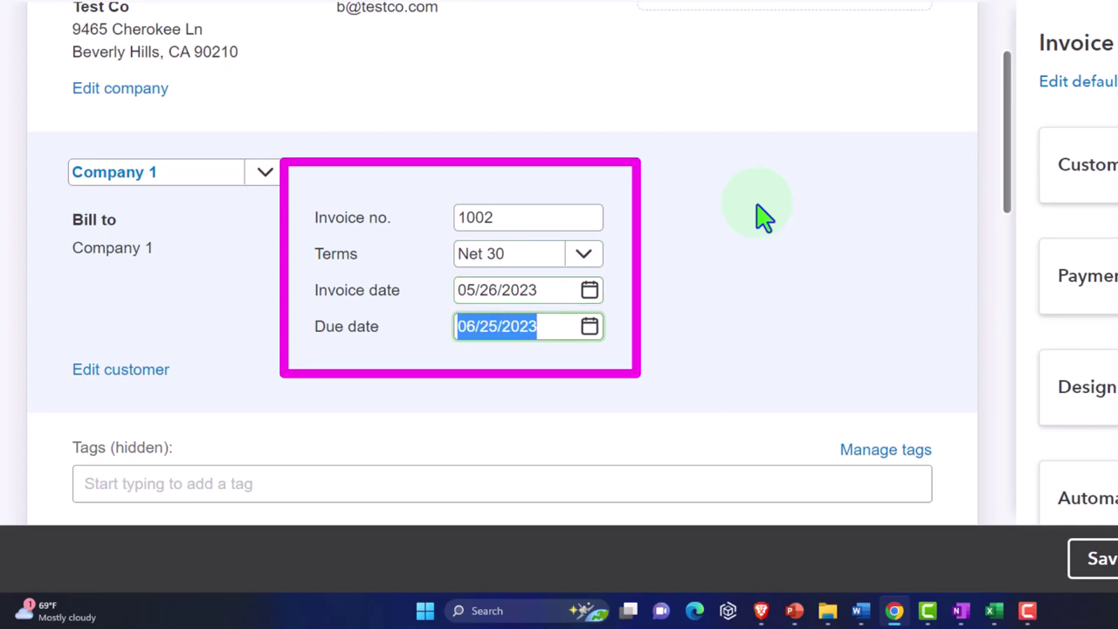
{"action": "scroll", "coordinate": [764, 219], "scroll_direction": "down", "scroll_amount": 1}
{"action": "key", "text": "Tab"}
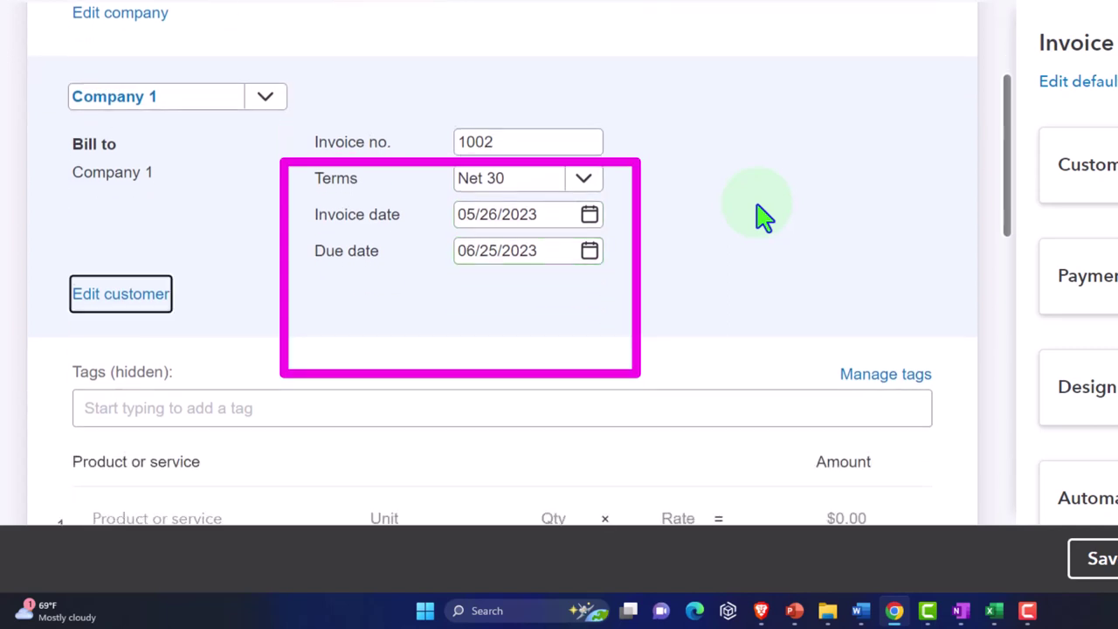
{"action": "scroll", "coordinate": [764, 218], "scroll_direction": "down", "scroll_amount": 1}
{"action": "key", "text": "Tab"}
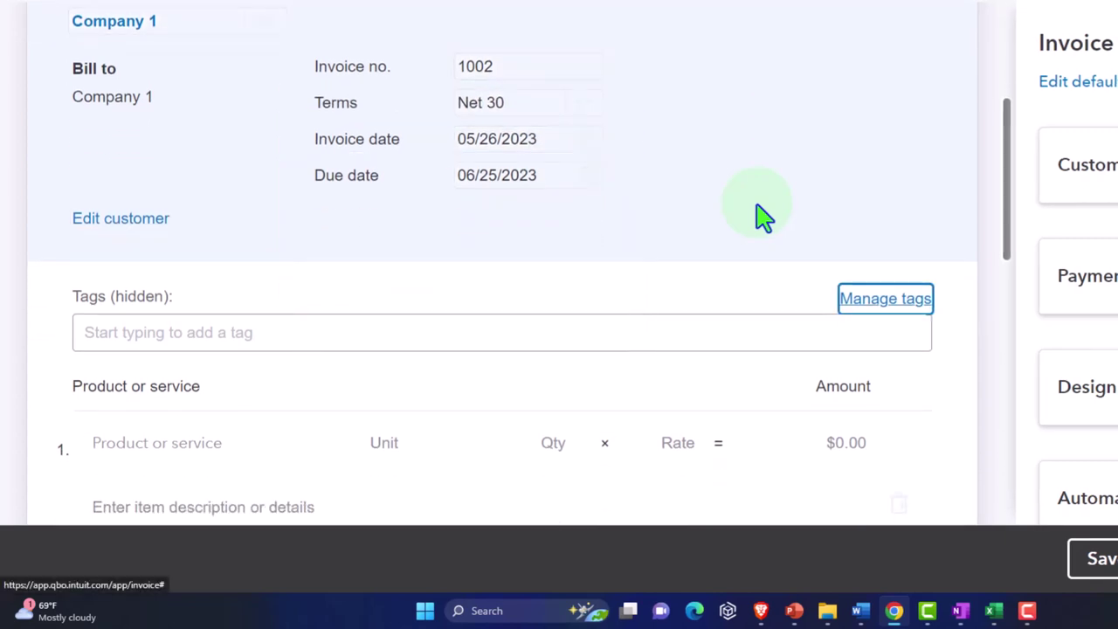
{"action": "key", "text": "Tab"}
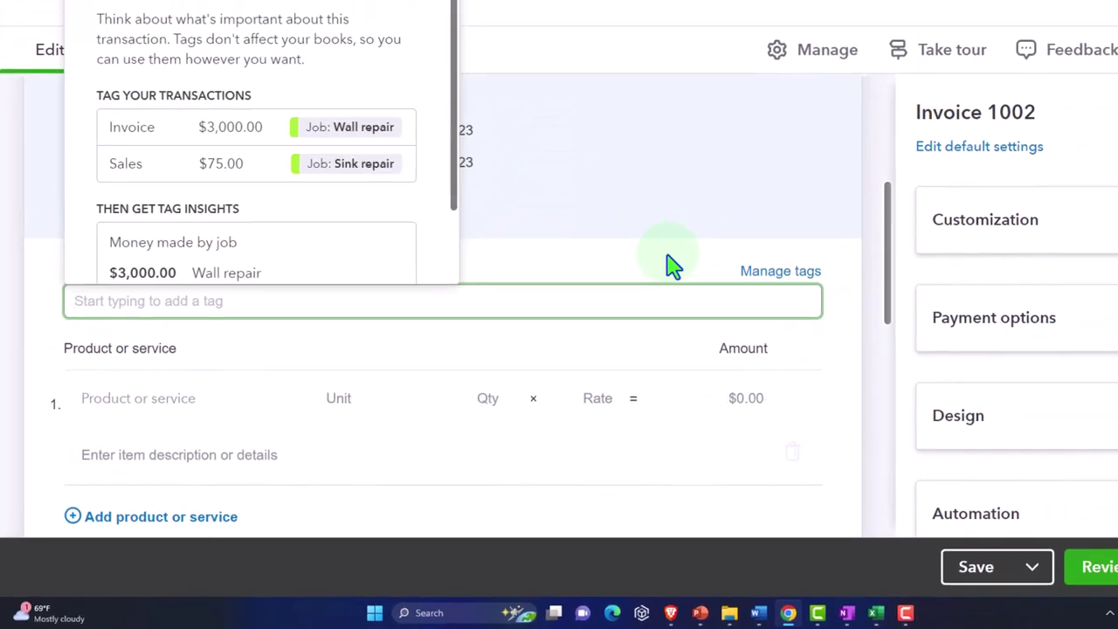
{"action": "left_click", "coordinate": [707, 245]}
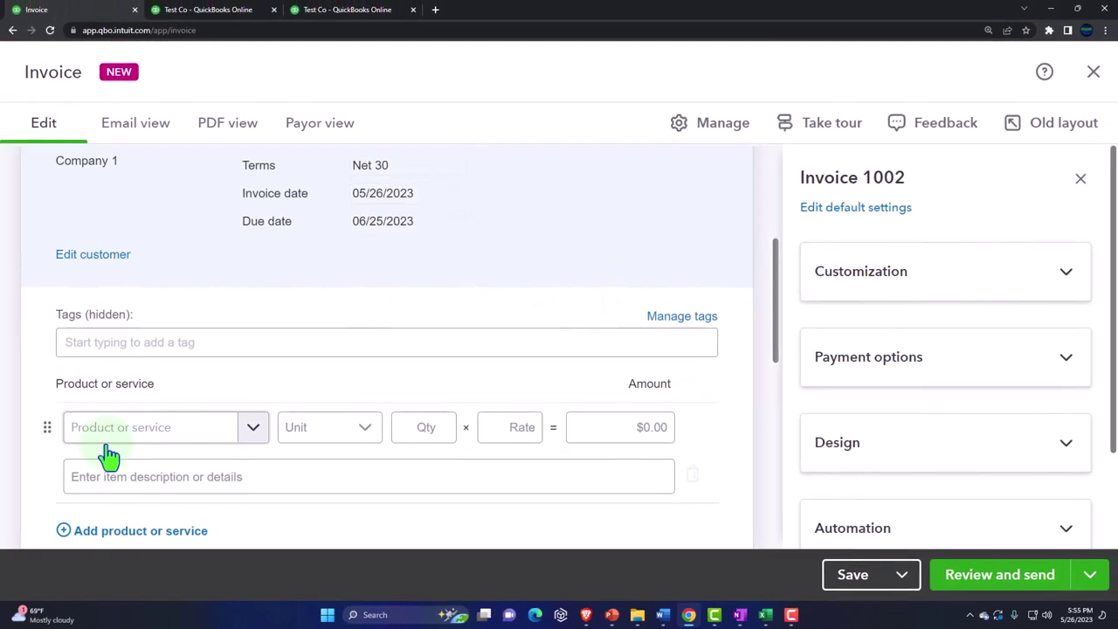
Step: Add the Hours item to the invoice's first line with a rate of 5
{"action": "scroll", "coordinate": [35, 454], "scroll_direction": "down", "scroll_amount": 1}
{"action": "left_click", "coordinate": [162, 375]}
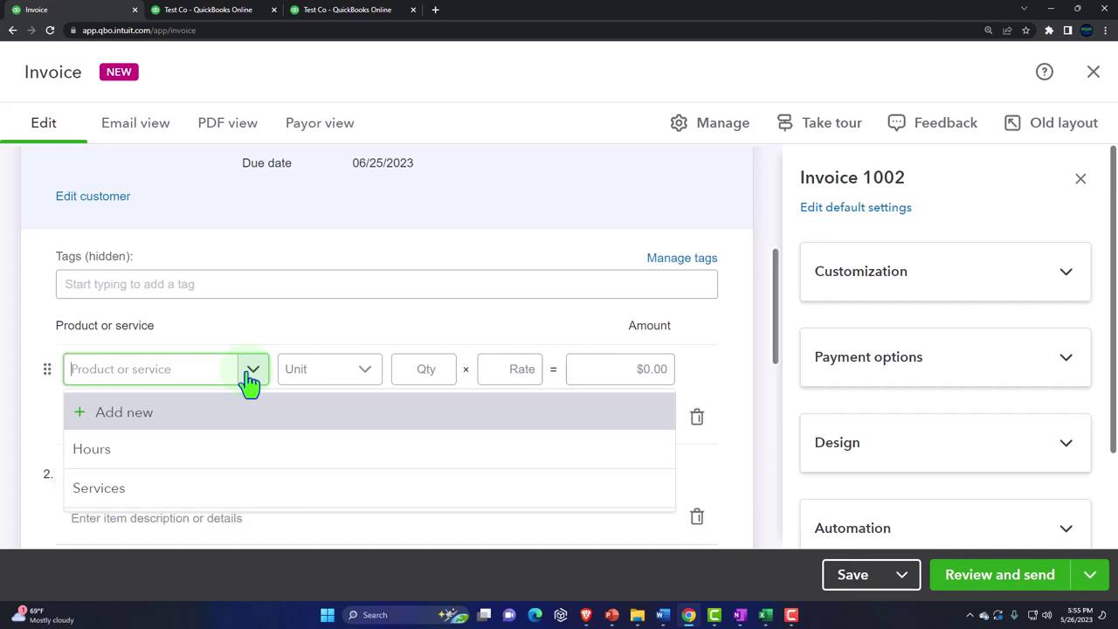
{"action": "left_click", "coordinate": [139, 472]}
{"action": "key", "text": "Tab"}
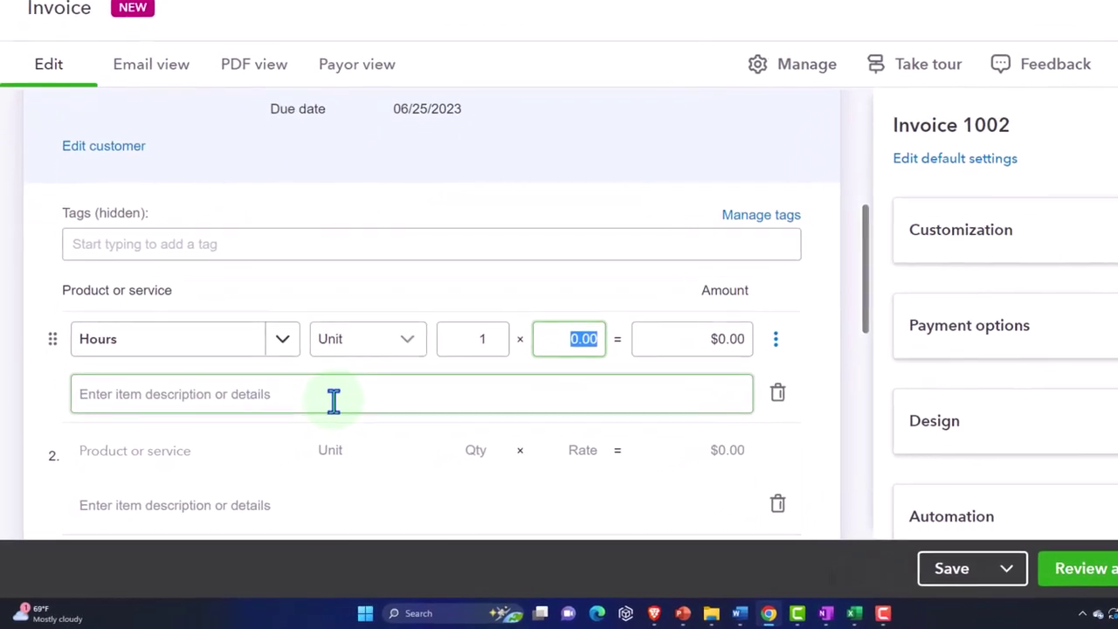
{"action": "type", "text": "5"}
{"action": "key", "text": "Tab"}
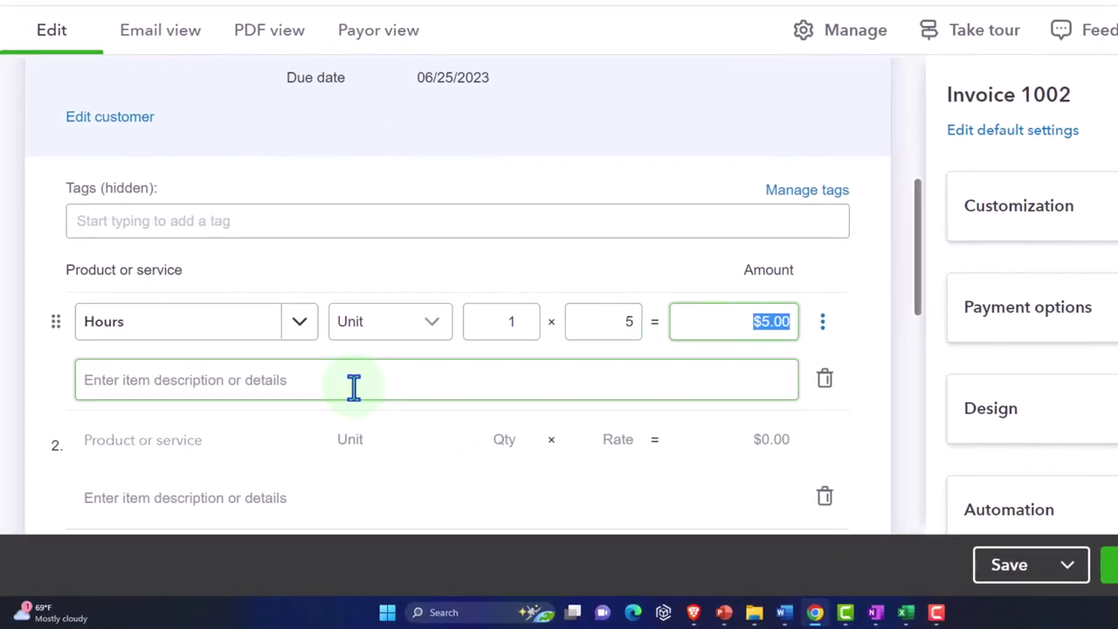
{"action": "key", "text": "Tab"}
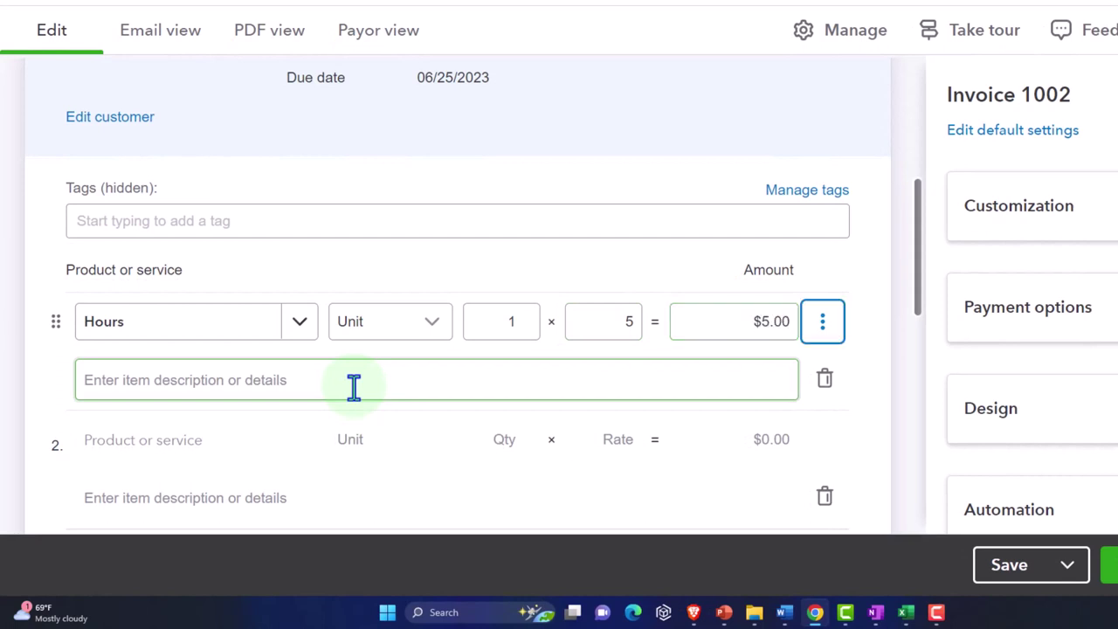
{"action": "key", "text": "Tab"}
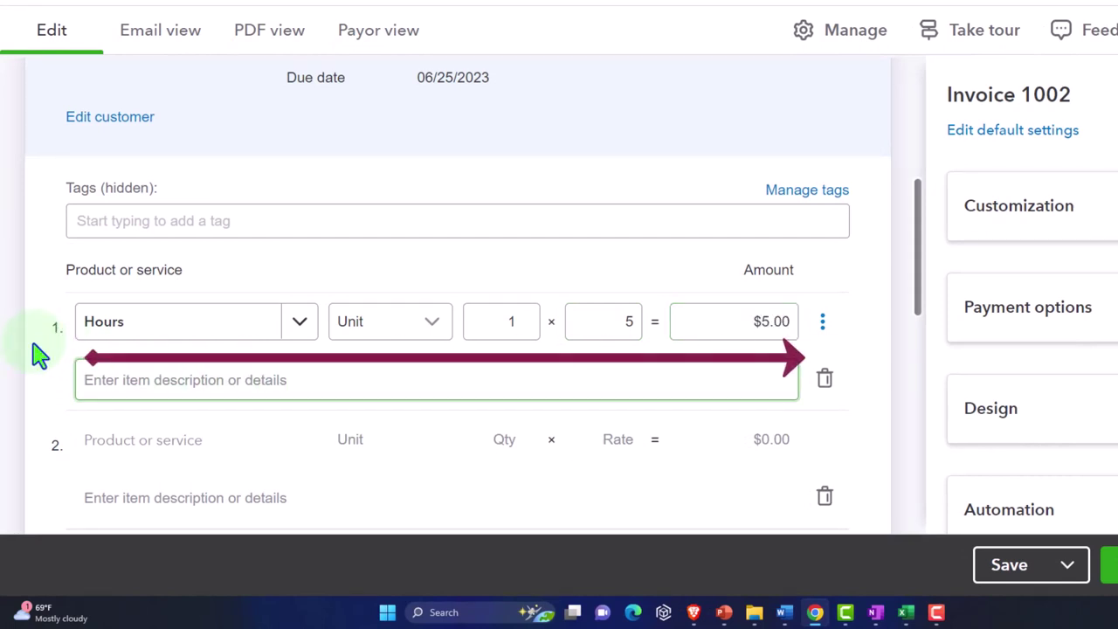
Step: Examine the customer payment options, the totals and the customer note area below the invoice lines
{"action": "scroll", "coordinate": [40, 353], "scroll_direction": "down", "scroll_amount": 1}
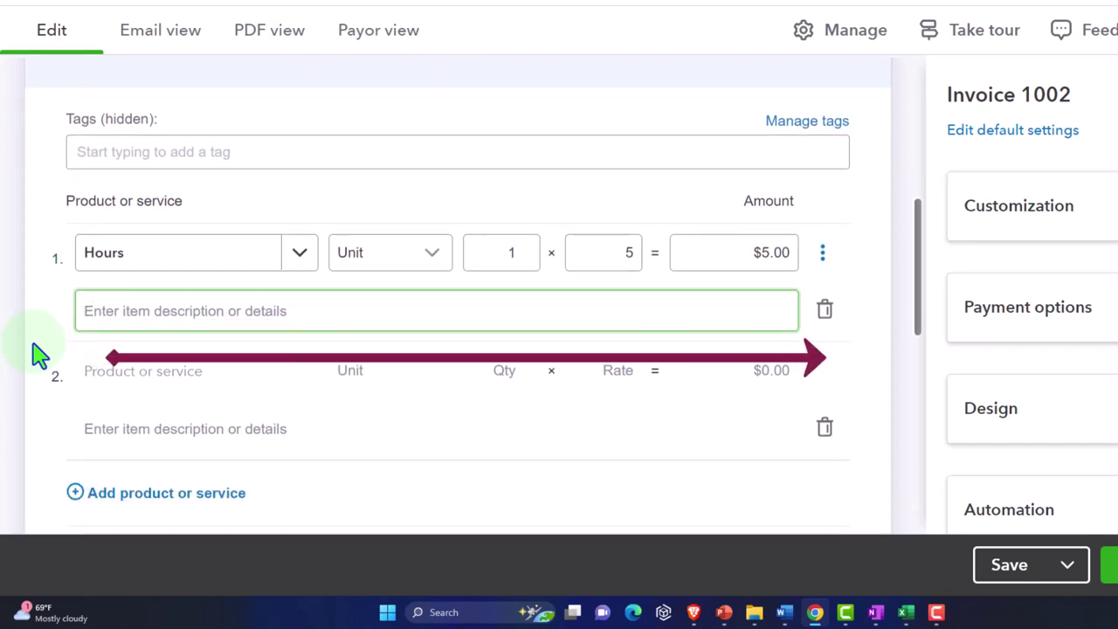
{"action": "left_click", "coordinate": [39, 353]}
{"action": "scroll", "coordinate": [40, 354], "scroll_direction": "down", "scroll_amount": 3}
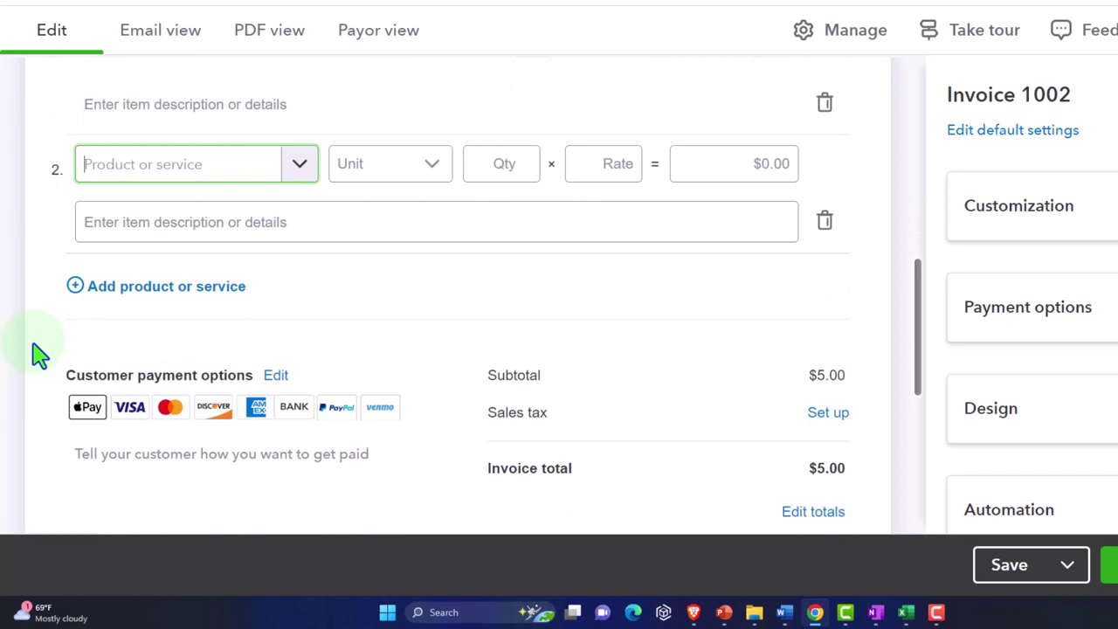
{"action": "scroll", "coordinate": [35, 352], "scroll_direction": "down", "scroll_amount": 1}
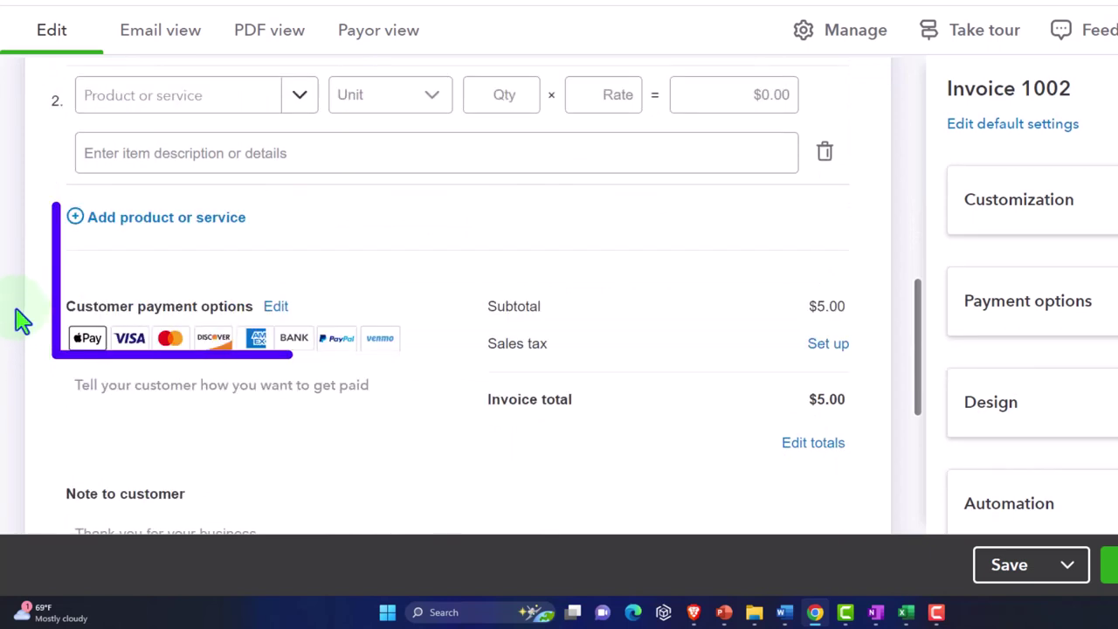
{"action": "scroll", "coordinate": [40, 309], "scroll_direction": "down", "scroll_amount": 1}
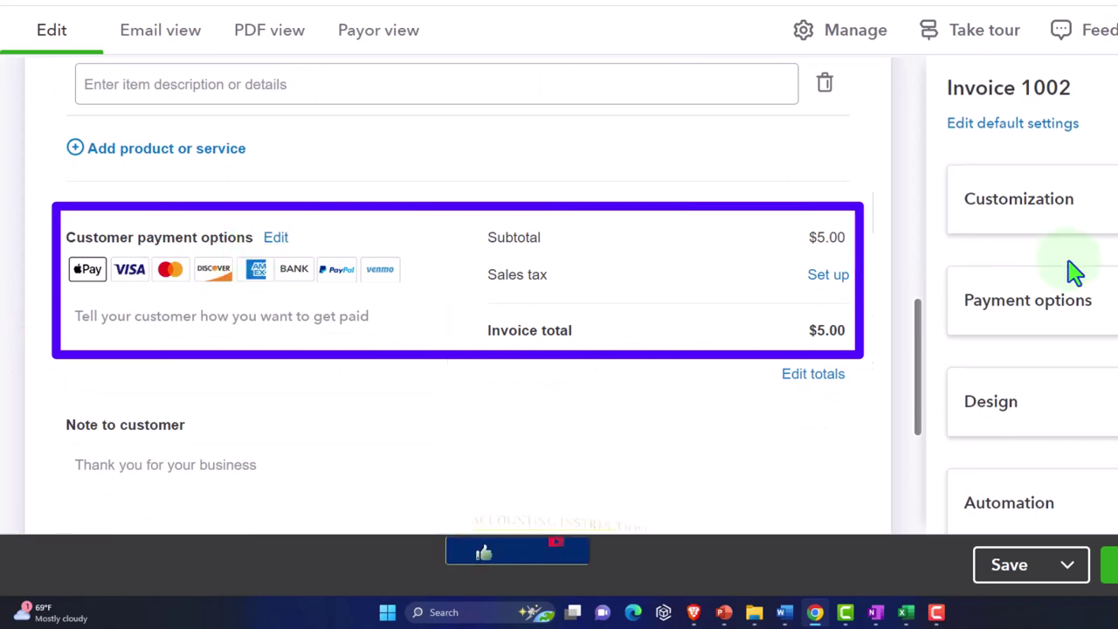
Step: Turn off credit card, bank transfer and PayPal as accepted payment methods for the invoice
{"action": "scroll", "coordinate": [1069, 271], "scroll_direction": "down", "scroll_amount": 1}
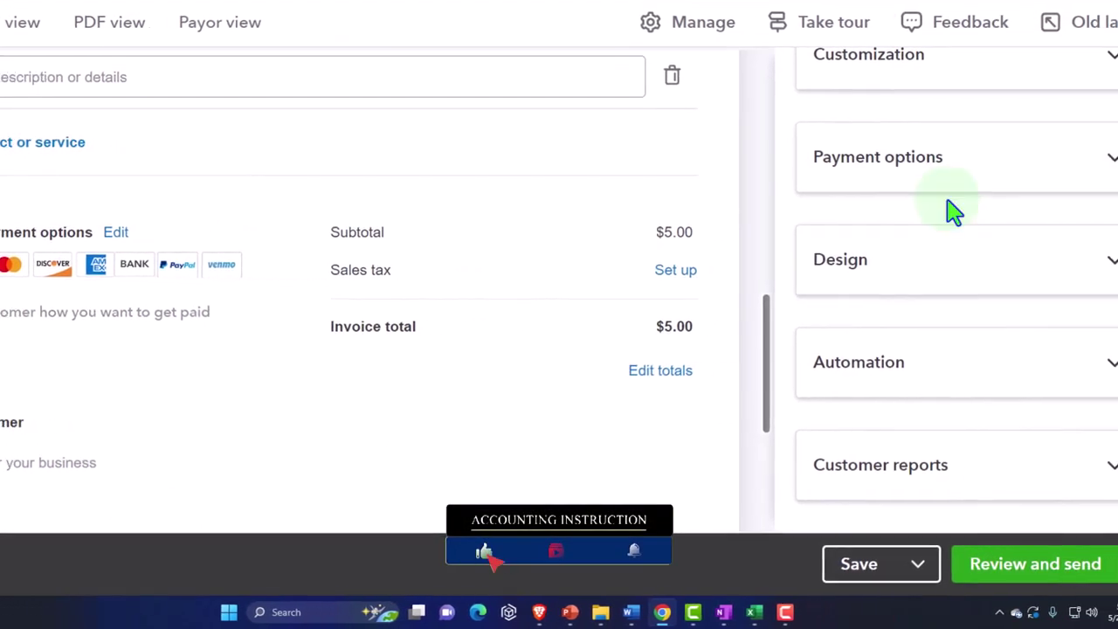
{"action": "left_click", "coordinate": [1056, 168]}
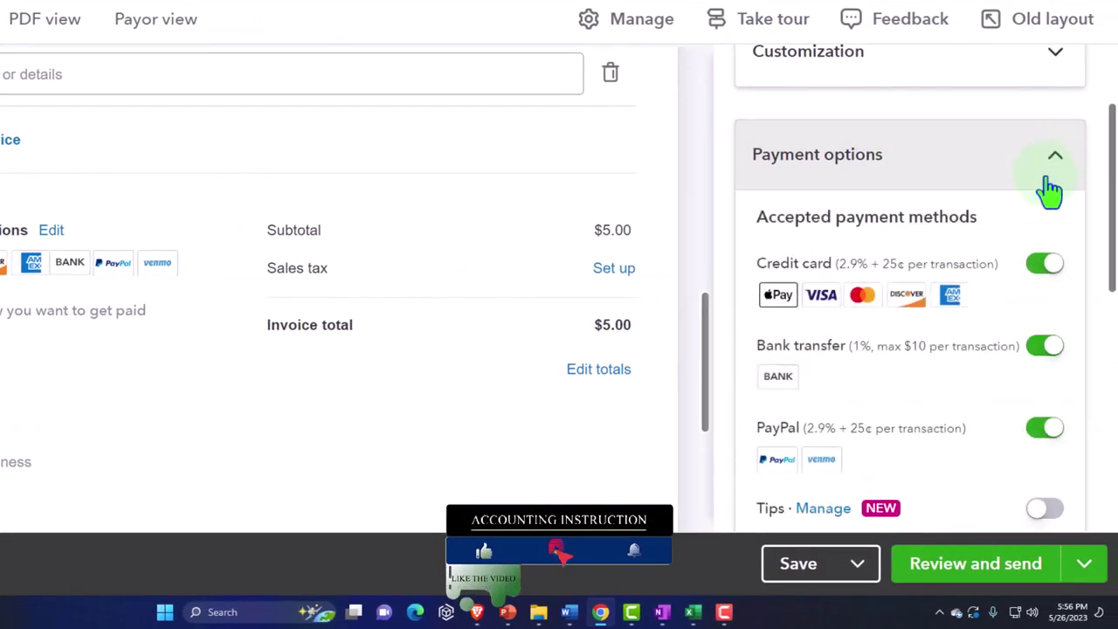
{"action": "left_click", "coordinate": [1052, 266]}
{"action": "scroll", "coordinate": [1048, 293], "scroll_direction": "down", "scroll_amount": 1}
{"action": "left_click", "coordinate": [1048, 279]}
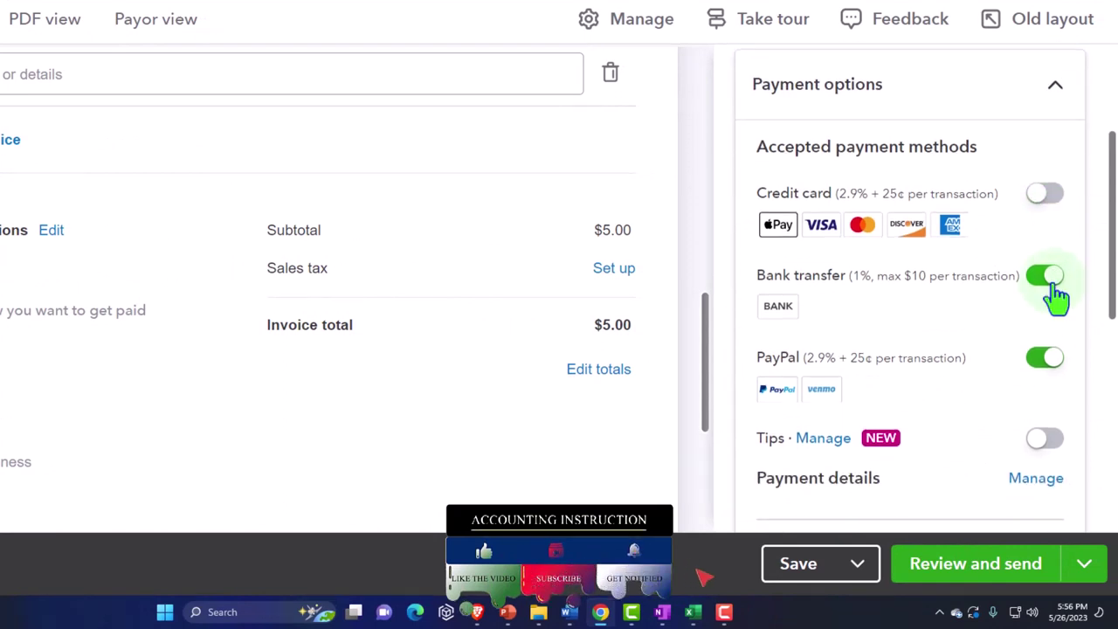
{"action": "left_click", "coordinate": [1058, 358]}
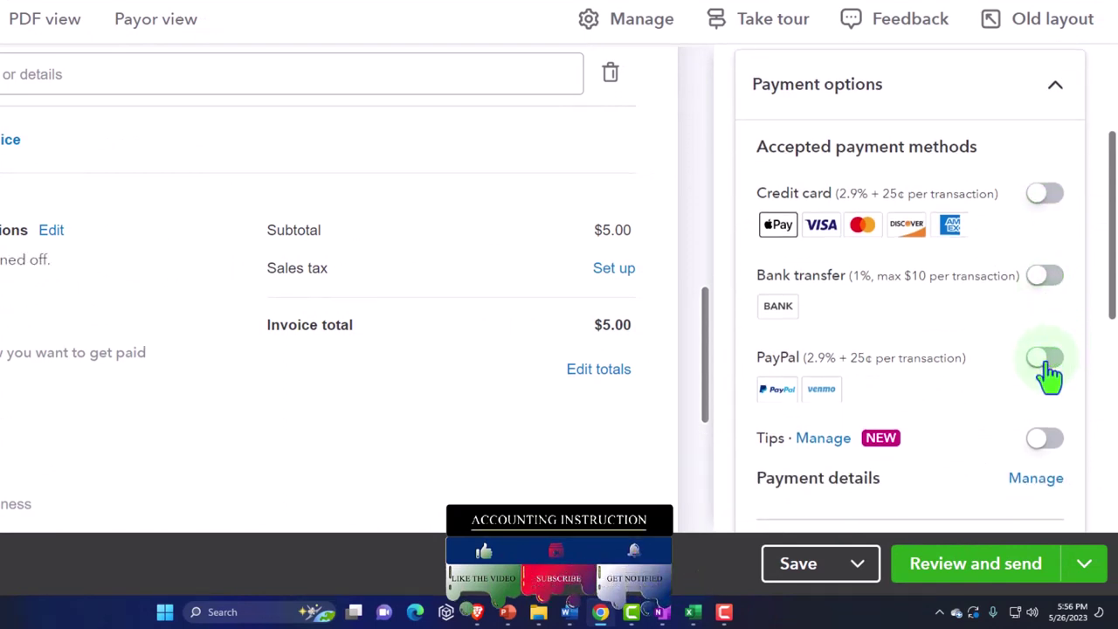
{"action": "left_click", "coordinate": [212, 391]}
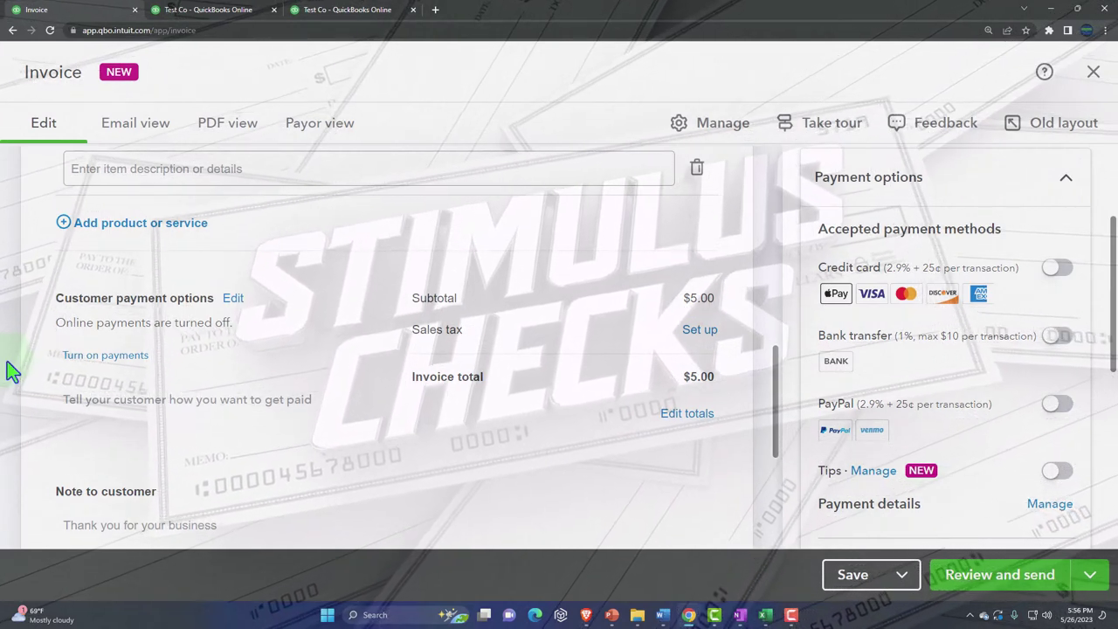
Step: Try to share a link to the invoice with the customer, then dismiss the link dialog
{"action": "scroll", "coordinate": [10, 370], "scroll_direction": "down", "scroll_amount": 1}
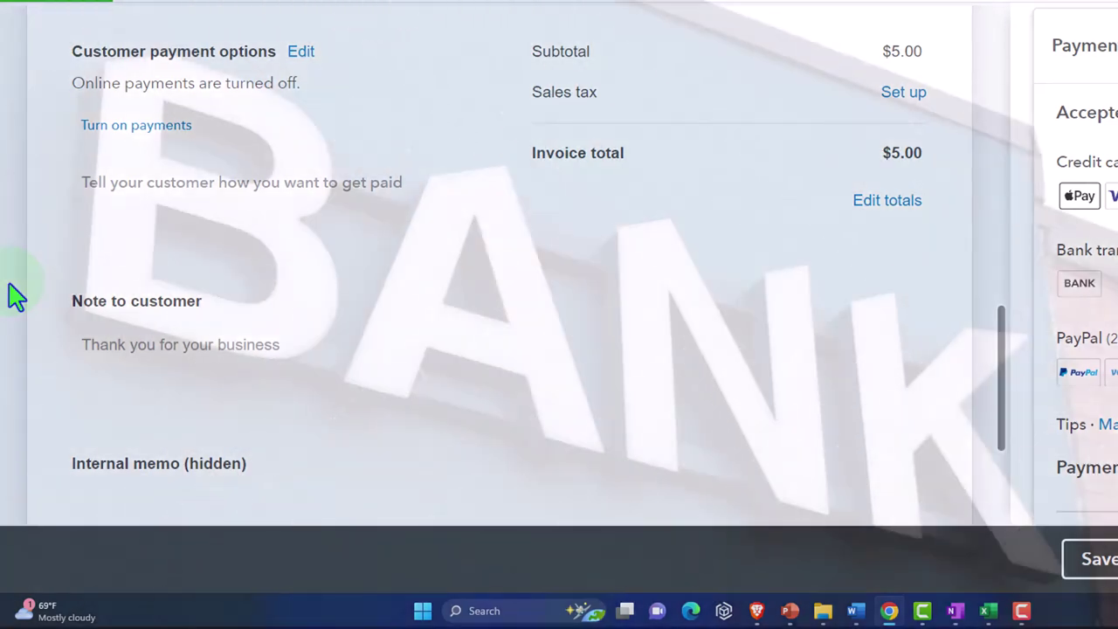
{"action": "scroll", "coordinate": [15, 297], "scroll_direction": "up", "scroll_amount": 3}
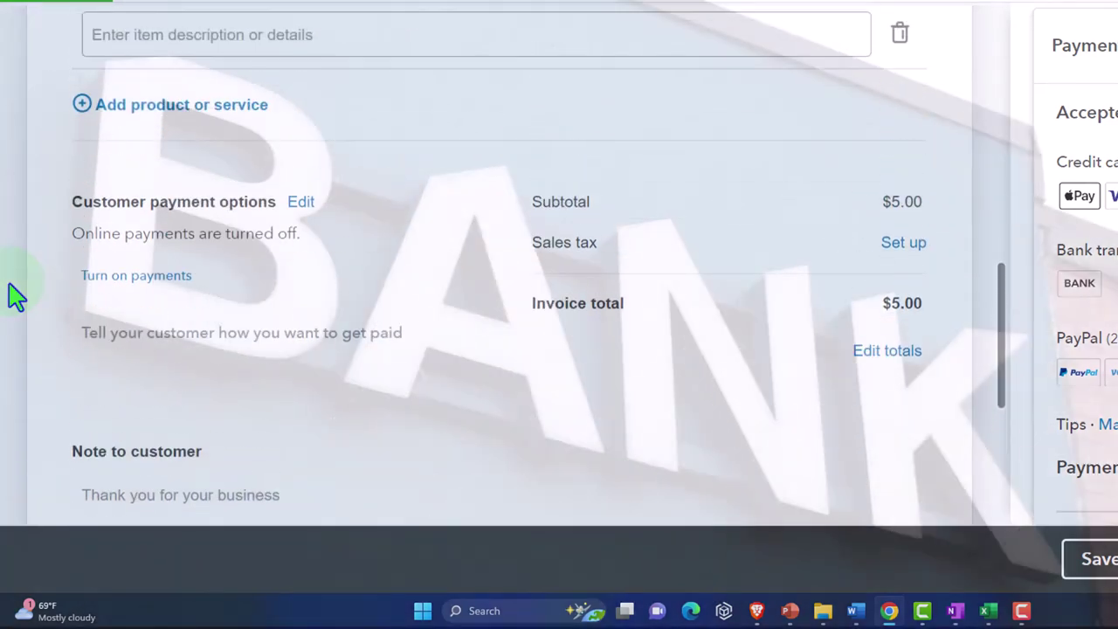
{"action": "scroll", "coordinate": [16, 297], "scroll_direction": "up", "scroll_amount": 10}
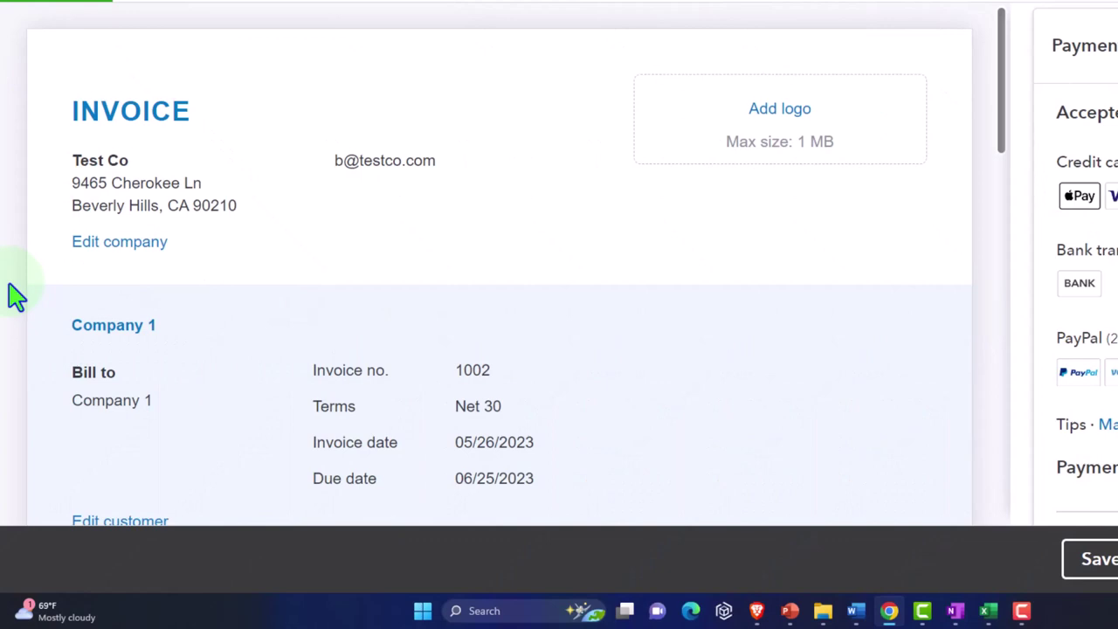
{"action": "scroll", "coordinate": [16, 297], "scroll_direction": "down", "scroll_amount": 8}
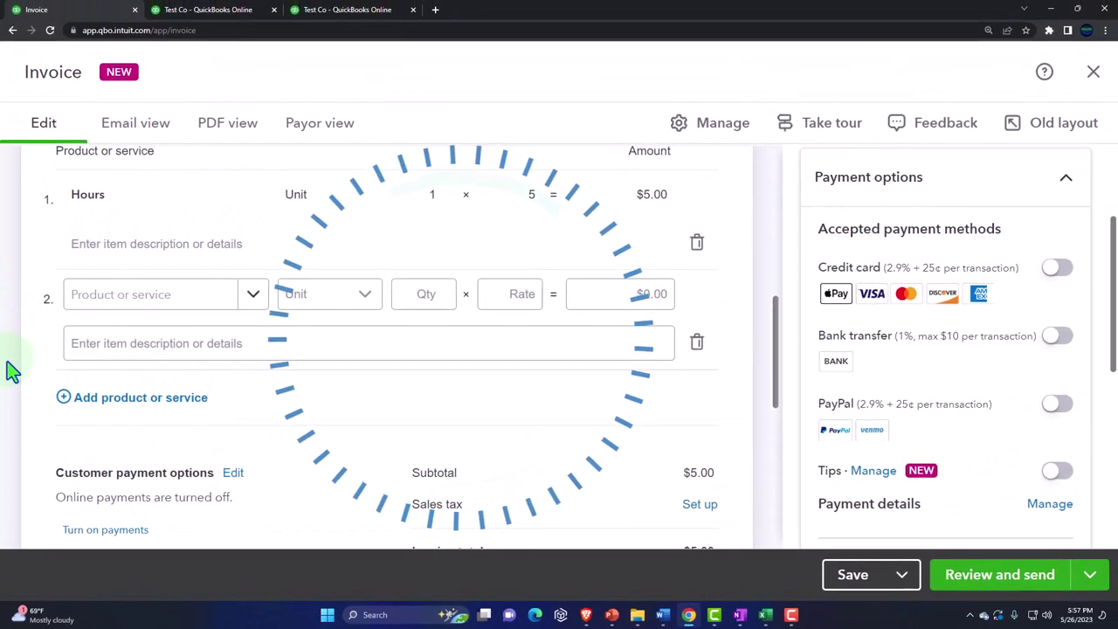
{"action": "left_click", "coordinate": [1090, 575]}
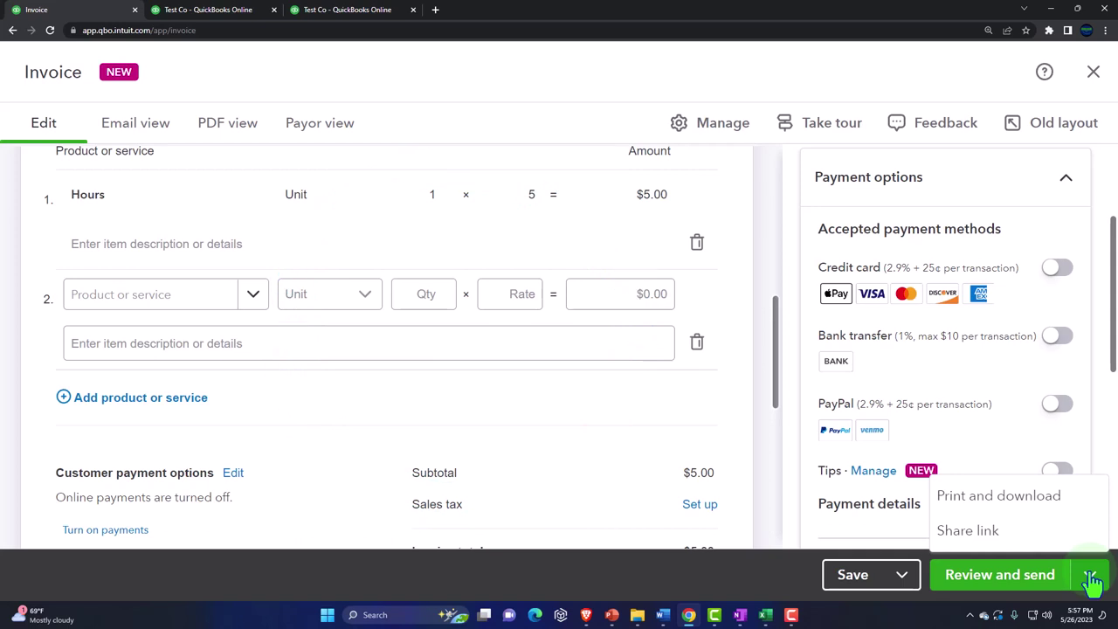
{"action": "left_click", "coordinate": [1002, 531]}
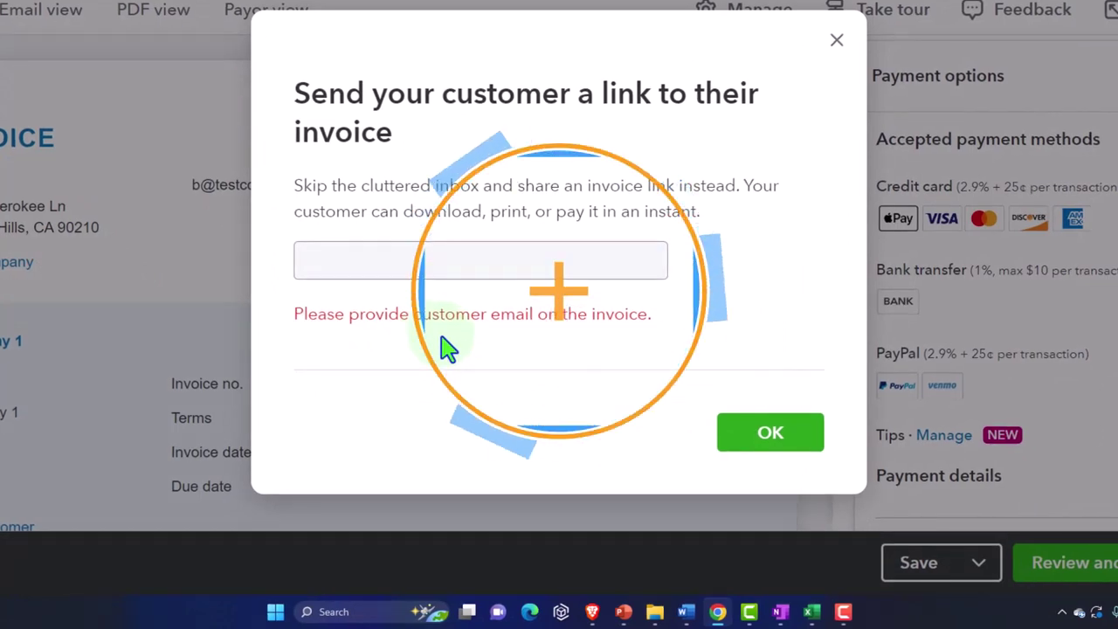
{"action": "left_click", "coordinate": [835, 43]}
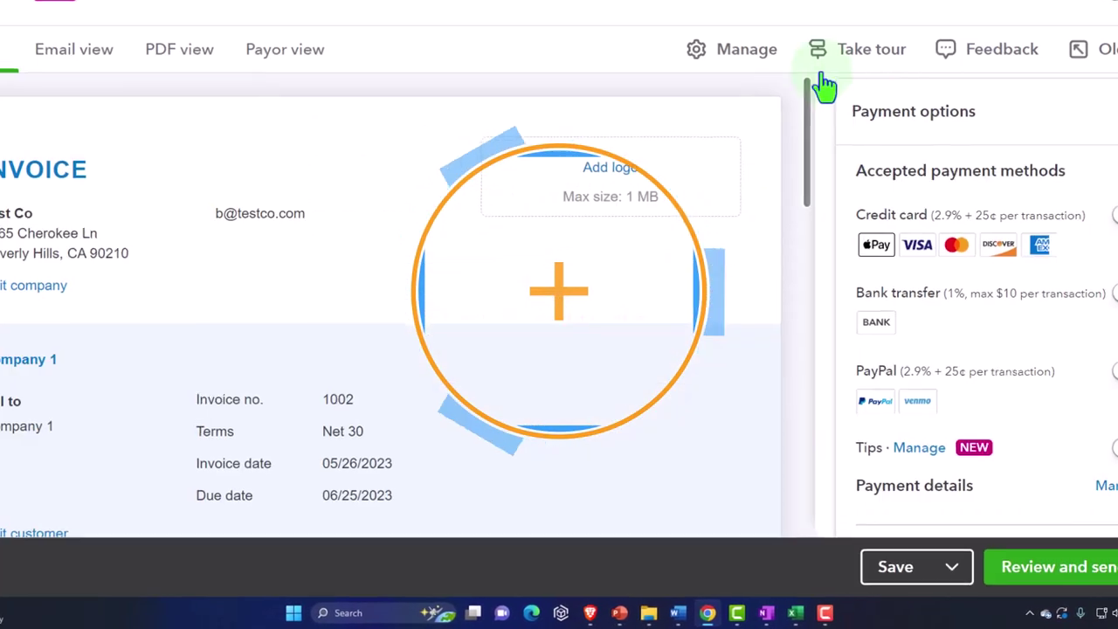
Step: Save and close the invoice for Company 1
{"action": "left_click", "coordinate": [1107, 573]}
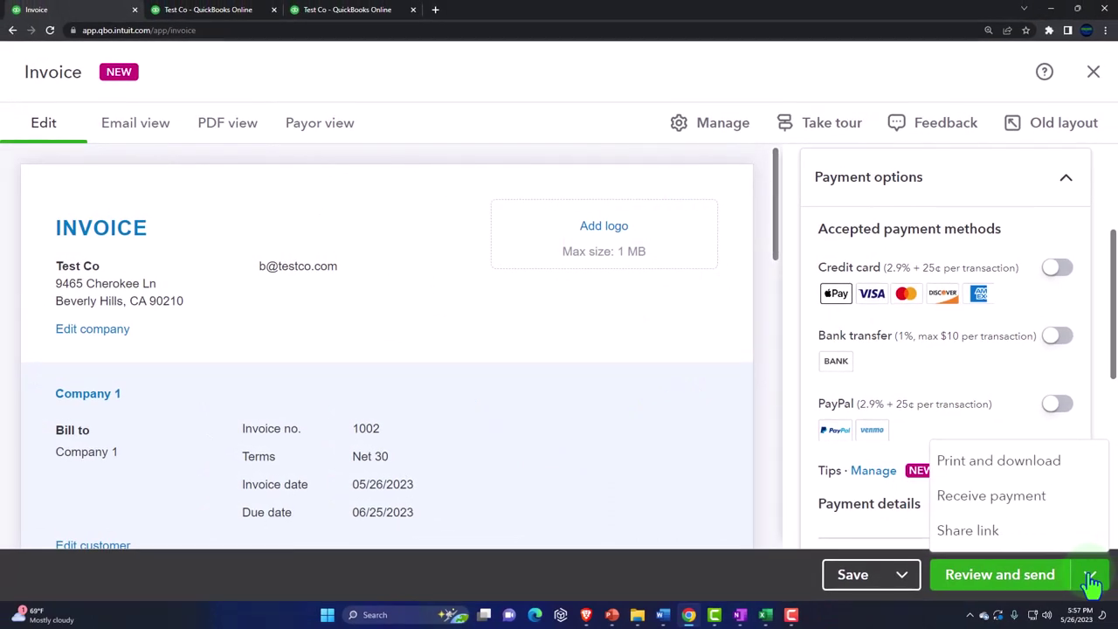
{"action": "left_click", "coordinate": [902, 576]}
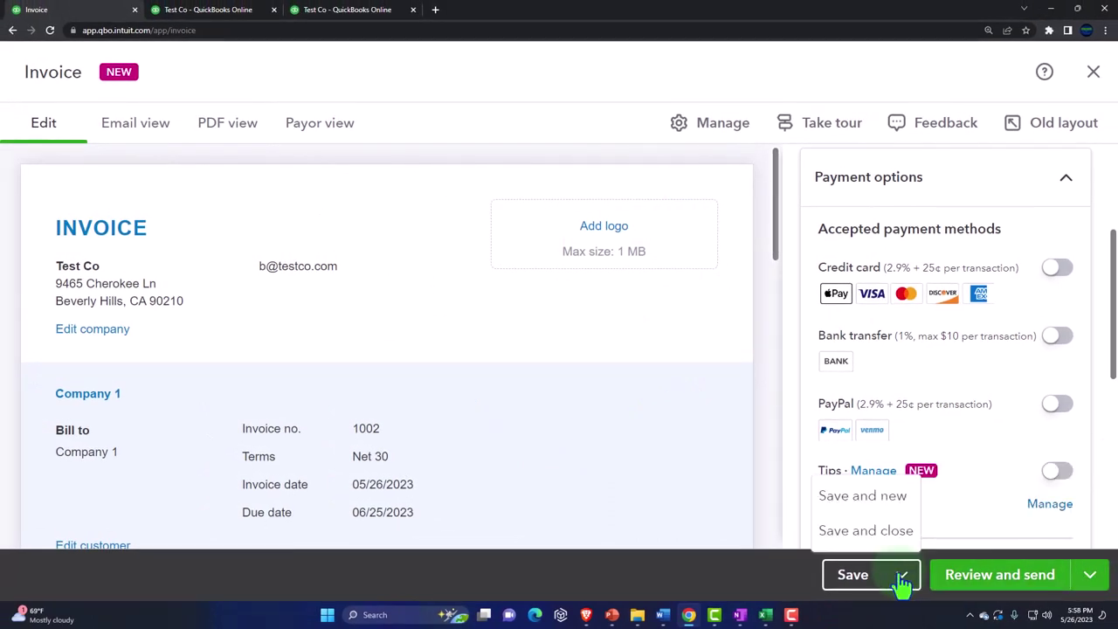
{"action": "left_click", "coordinate": [877, 532]}
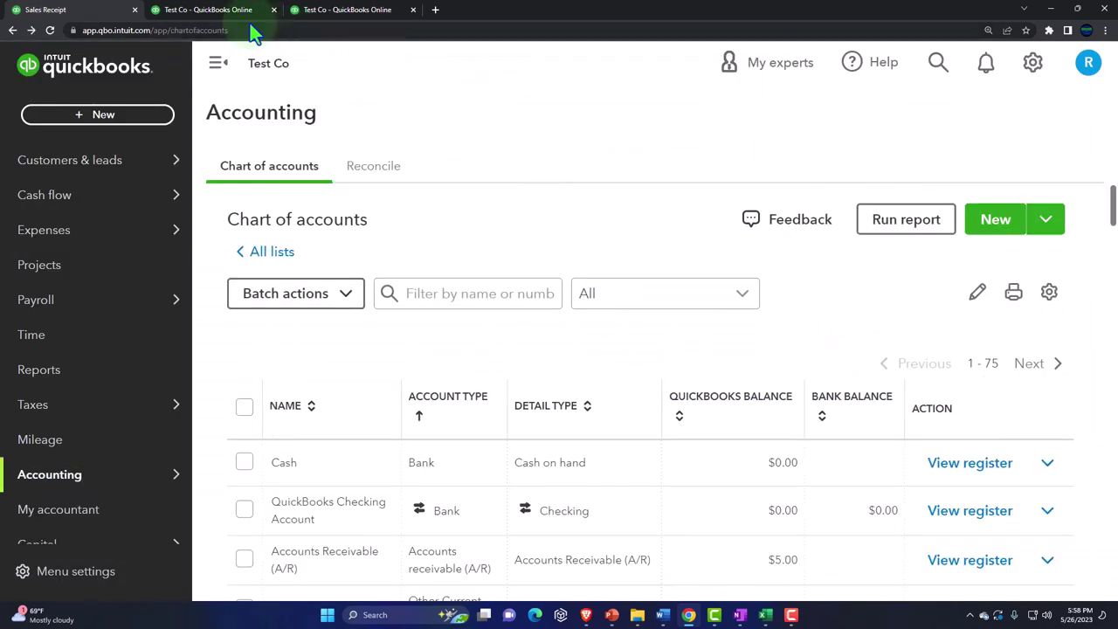
Step: Rerun the Balance Sheet report for 01/01/2023 to 12/31/2023 and examine its asset and equity lines
{"action": "left_click", "coordinate": [214, 16]}
{"action": "left_click", "coordinate": [796, 258]}
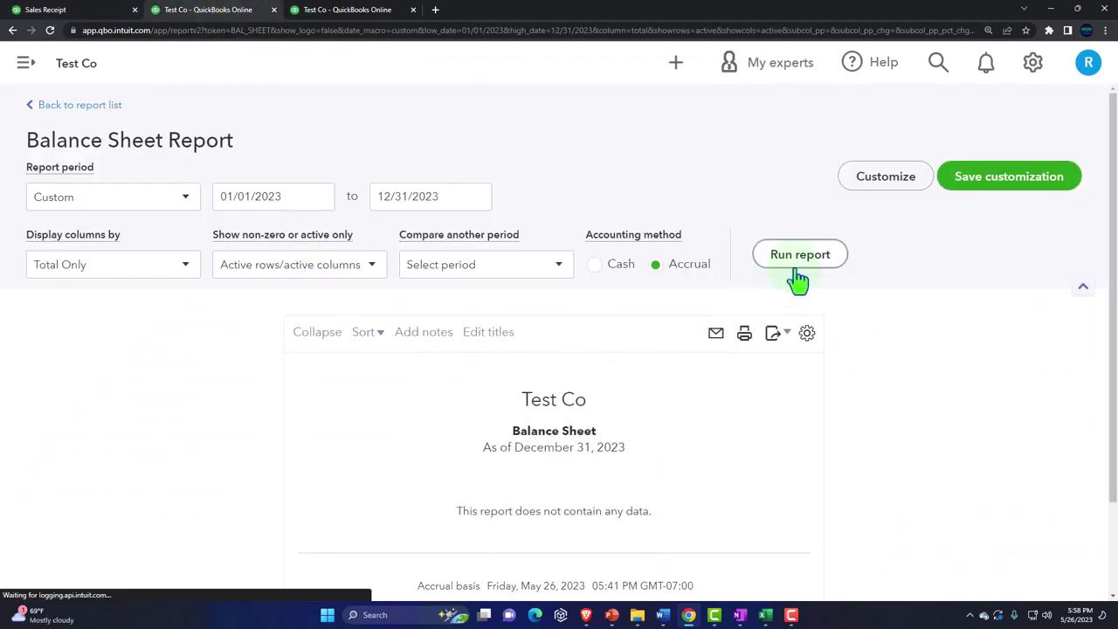
{"action": "scroll", "coordinate": [798, 302], "scroll_direction": "down", "scroll_amount": 3}
{"action": "scroll", "coordinate": [873, 297], "scroll_direction": "down", "scroll_amount": 1}
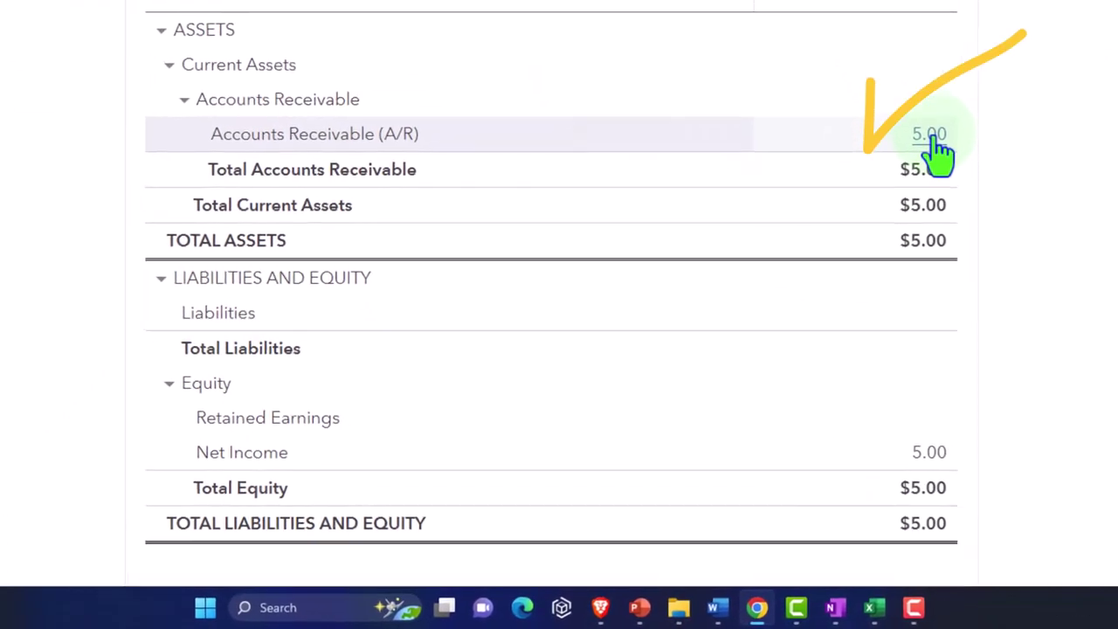
Step: Trace the Accounts Receivable amount to its source invoice and return to the Balance Sheet without saving the transaction report
{"action": "left_click", "coordinate": [931, 138]}
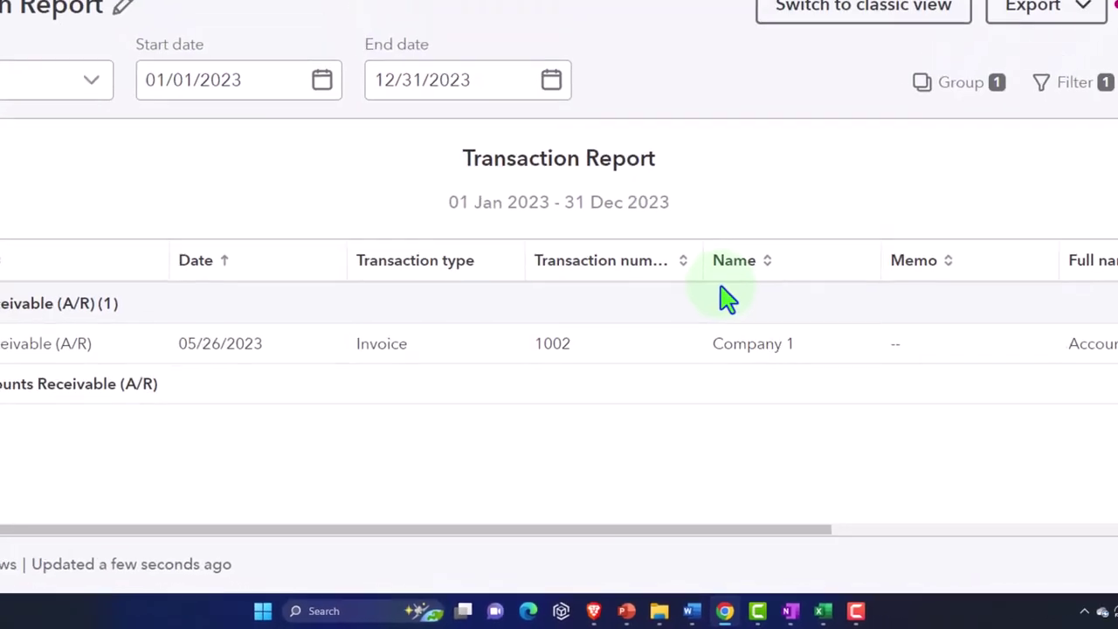
{"action": "left_click", "coordinate": [391, 351]}
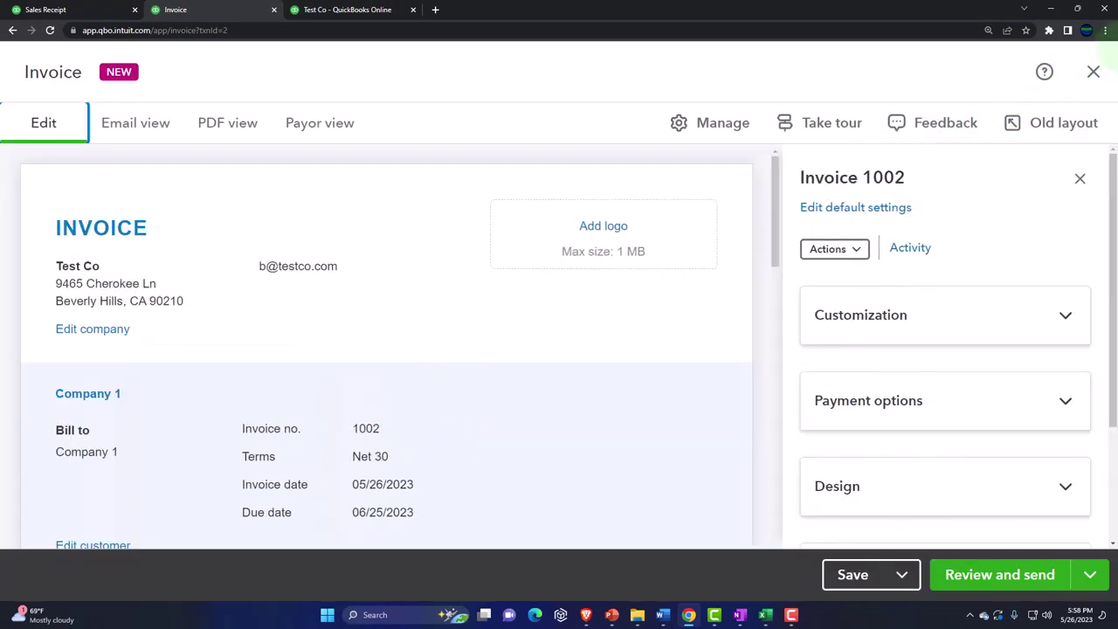
{"action": "left_click", "coordinate": [1095, 73]}
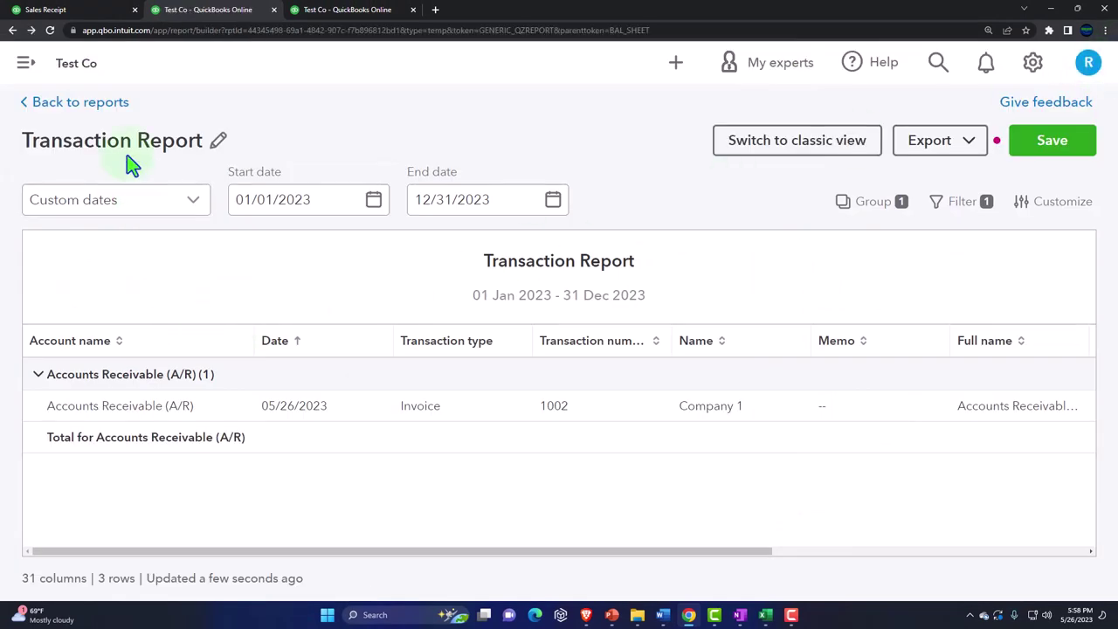
{"action": "left_click", "coordinate": [103, 105]}
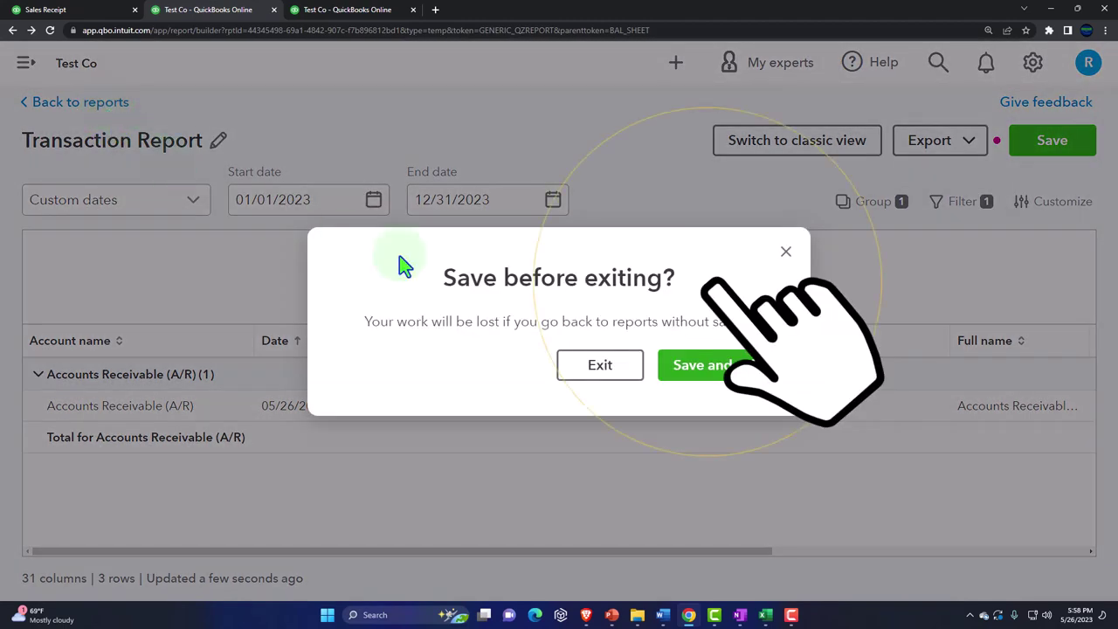
{"action": "left_click", "coordinate": [594, 365]}
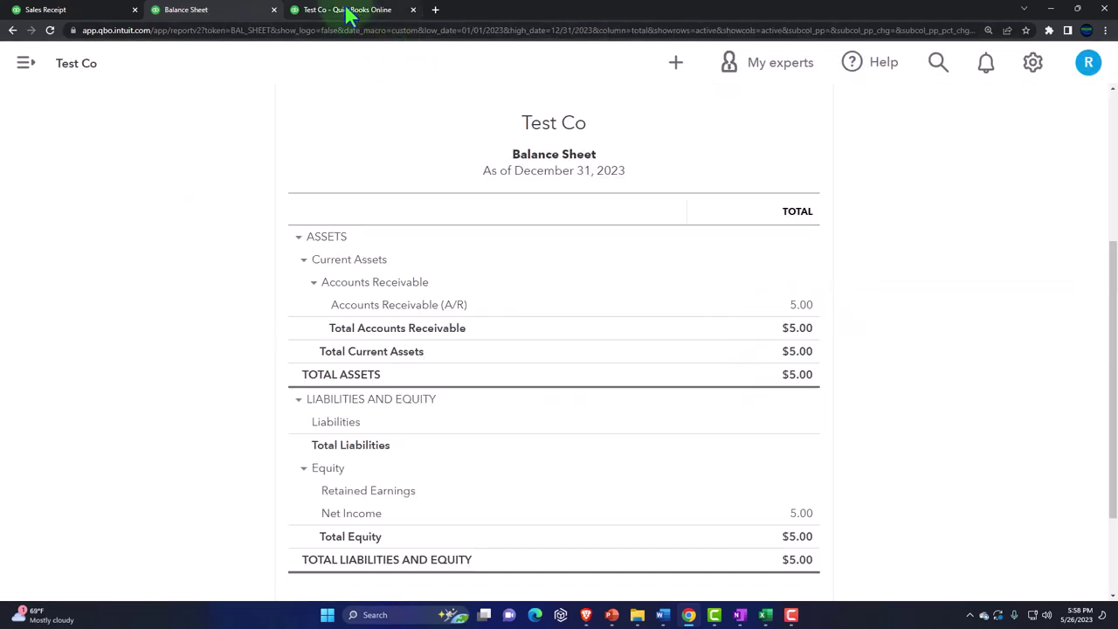
Step: Rerun the Profit and Loss report for 01/01/2023 to 12/31/2023
{"action": "left_click", "coordinate": [347, 16]}
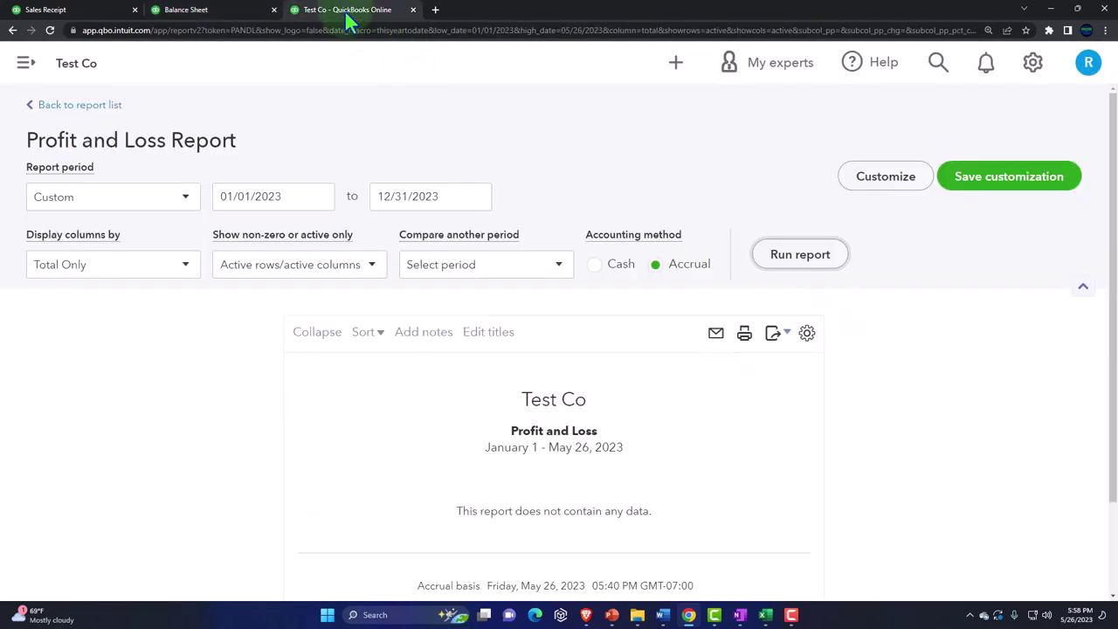
{"action": "left_click", "coordinate": [807, 265]}
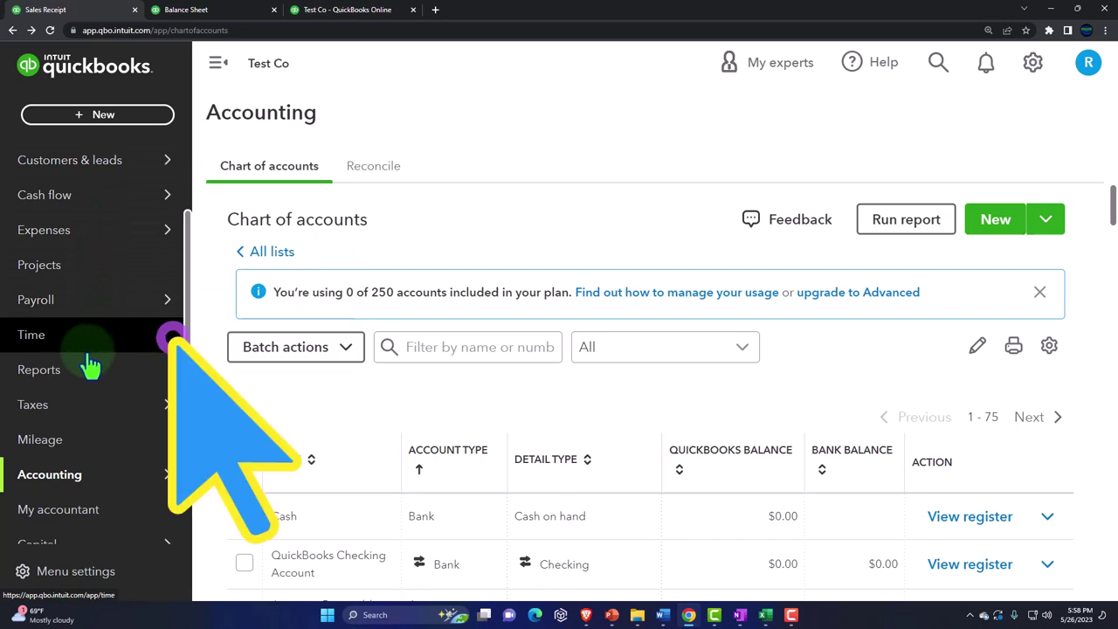
Step: Check the new invoice in the list of all sales transactions and Company 1's open balance in the customer list
{"action": "scroll", "coordinate": [90, 365], "scroll_direction": "up", "scroll_amount": 2}
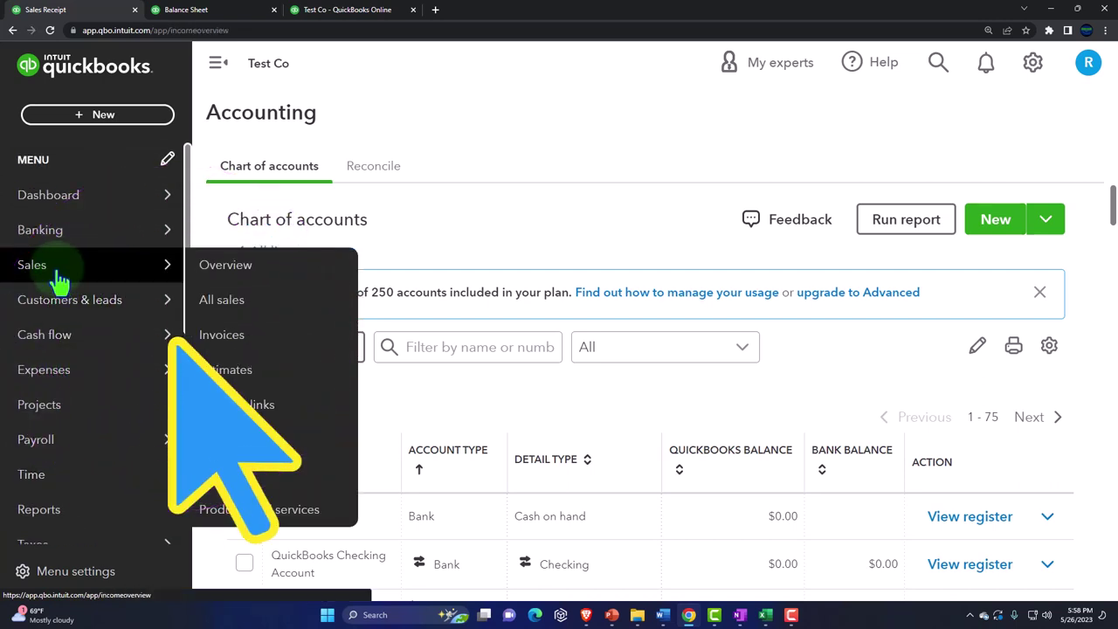
{"action": "left_click", "coordinate": [57, 277]}
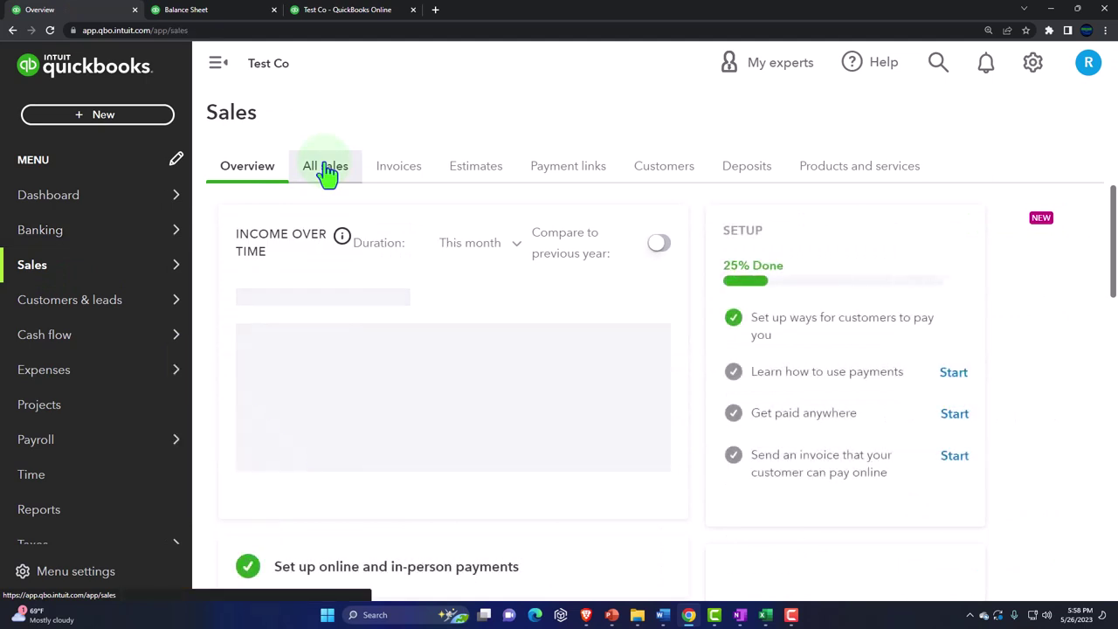
{"action": "left_click", "coordinate": [326, 171]}
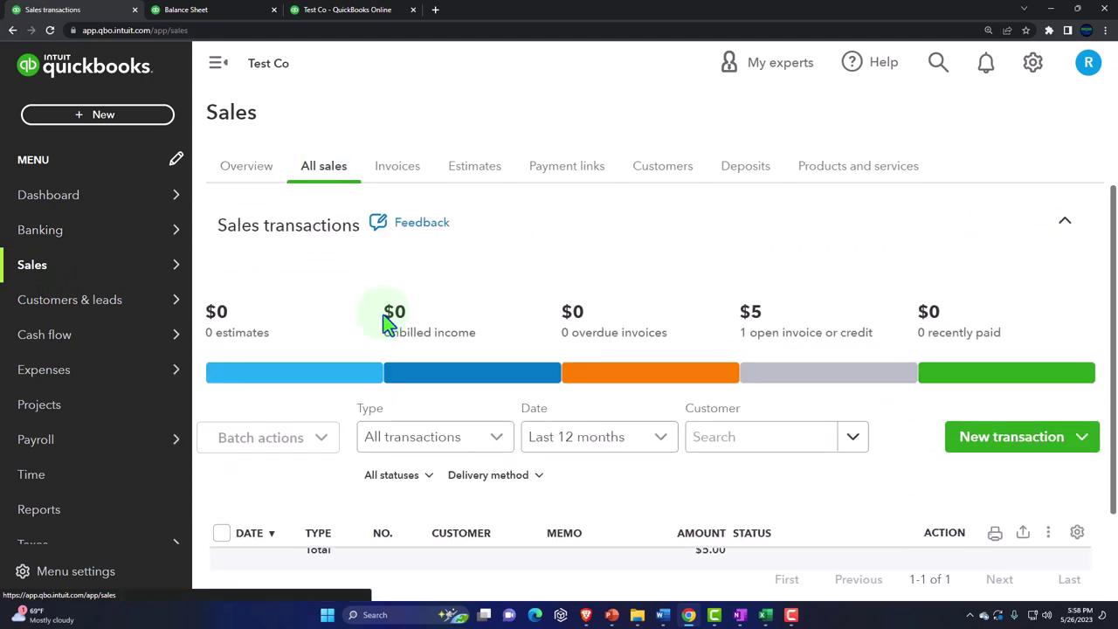
{"action": "scroll", "coordinate": [425, 381], "scroll_direction": "down", "scroll_amount": 2}
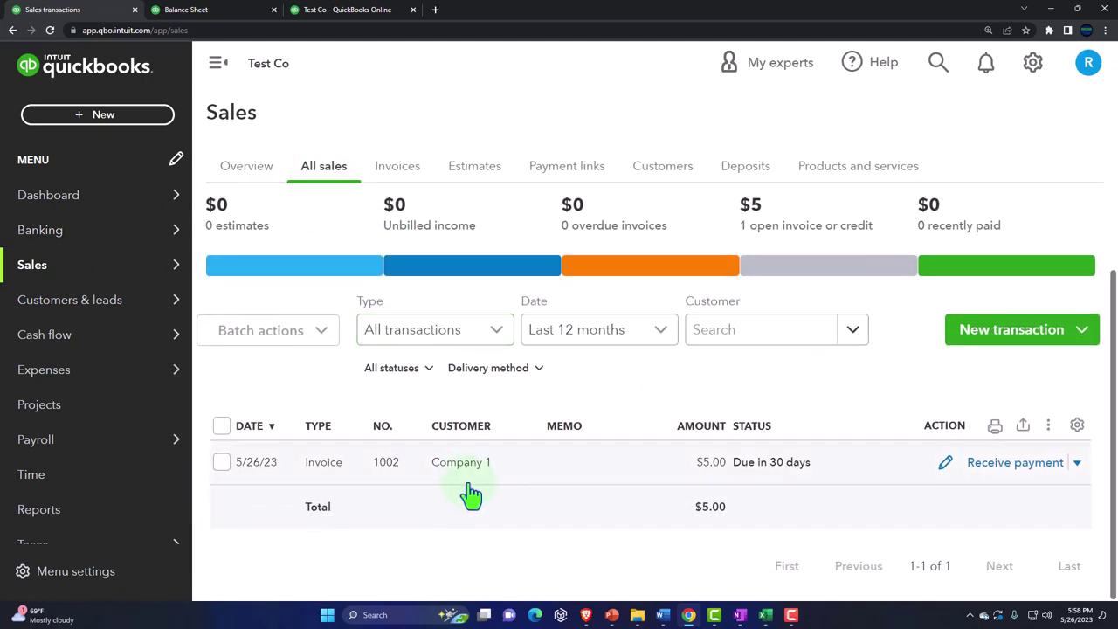
{"action": "left_click", "coordinate": [663, 171]}
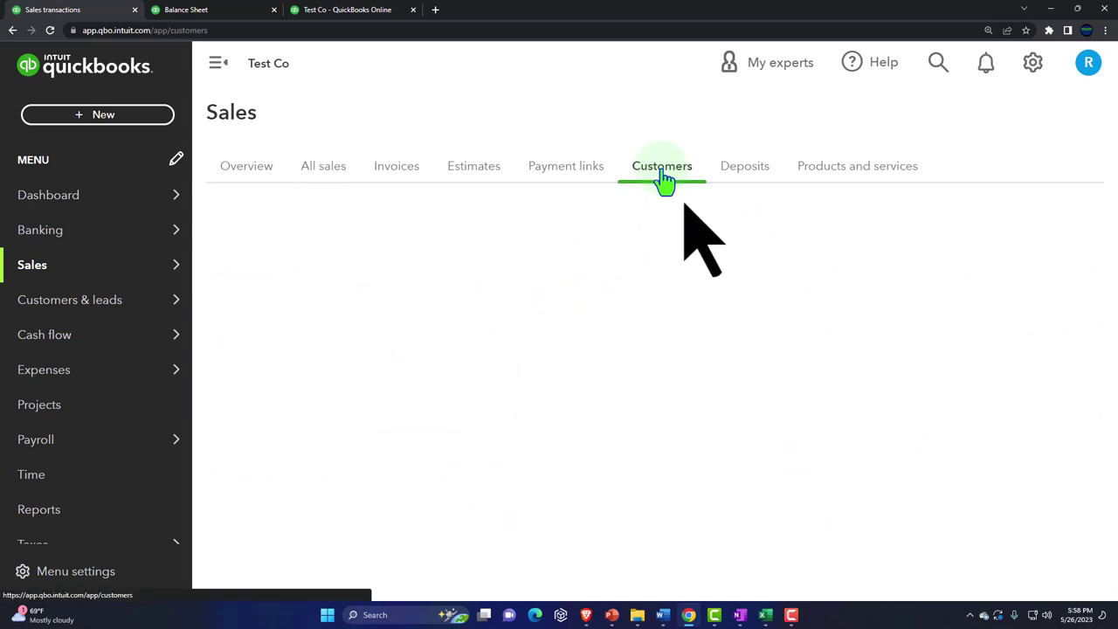
{"action": "scroll", "coordinate": [533, 310], "scroll_direction": "down", "scroll_amount": 1}
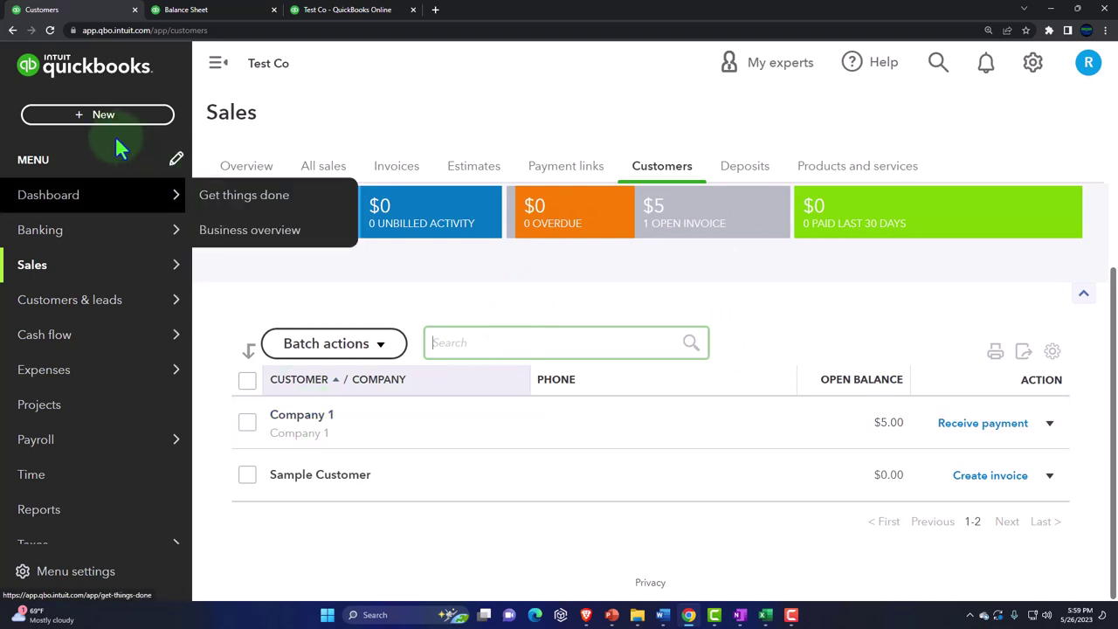
Step: Start a new invoice and create its customer with the company name Customer 2, saving the customer record
{"action": "left_click", "coordinate": [93, 123]}
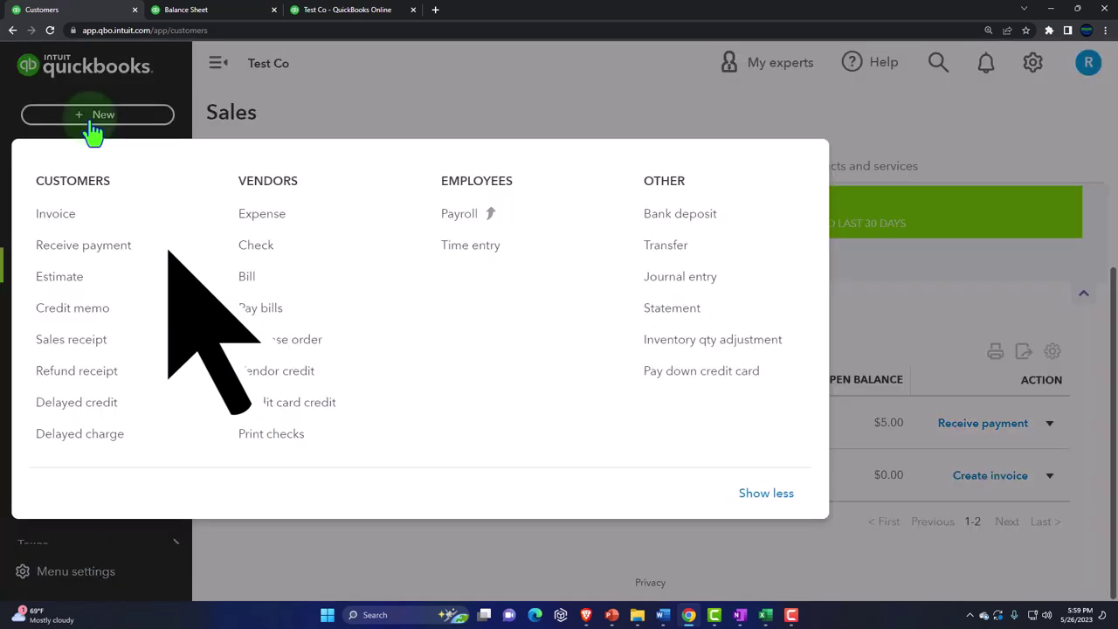
{"action": "left_click", "coordinate": [60, 218]}
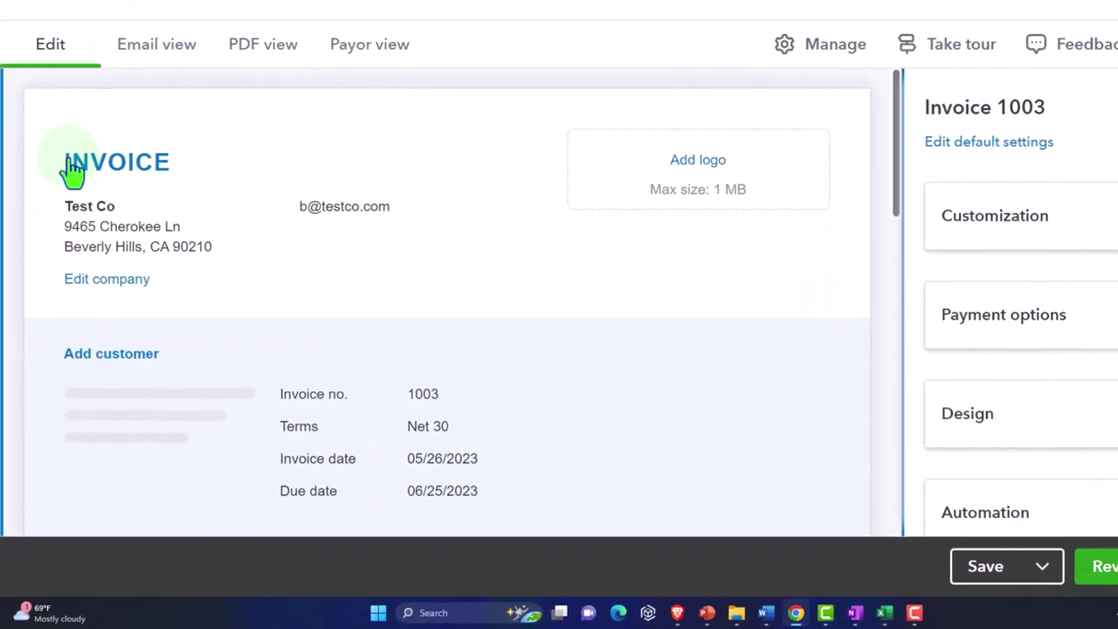
{"action": "scroll", "coordinate": [149, 211], "scroll_direction": "down", "scroll_amount": 3}
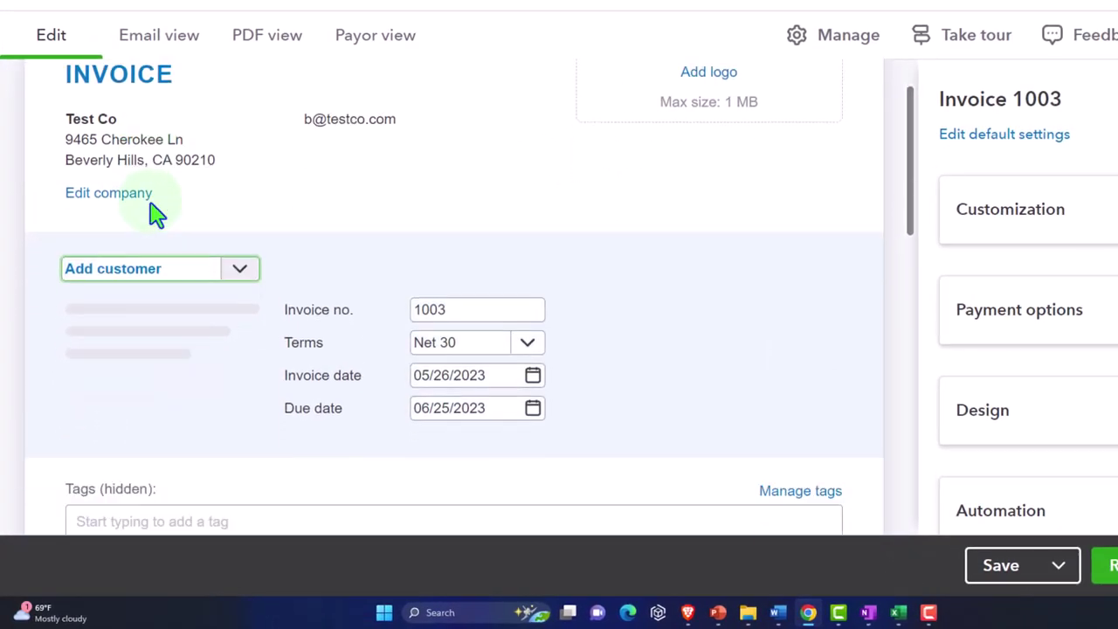
{"action": "left_click", "coordinate": [240, 215]}
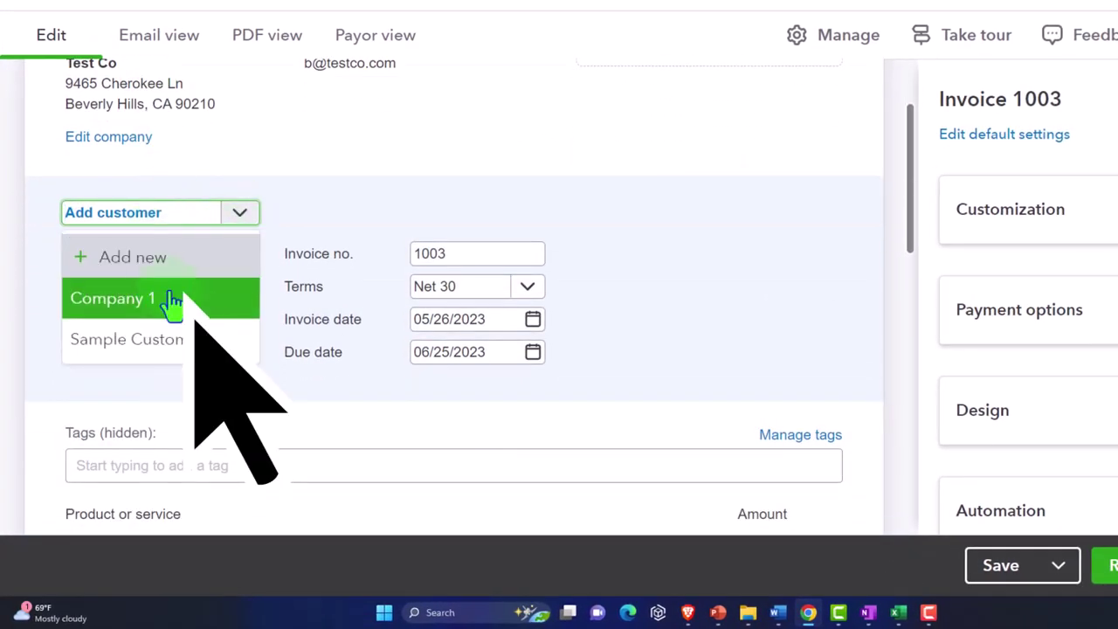
{"action": "left_click", "coordinate": [150, 266]}
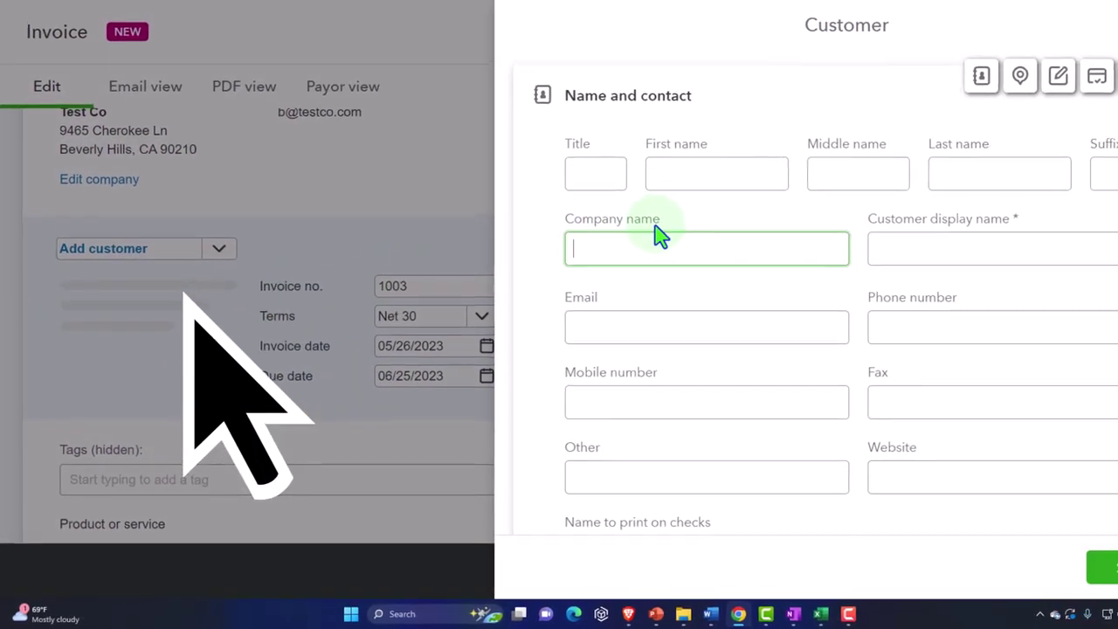
{"action": "type", "text": "C"}
{"action": "type", "text": "yst"}
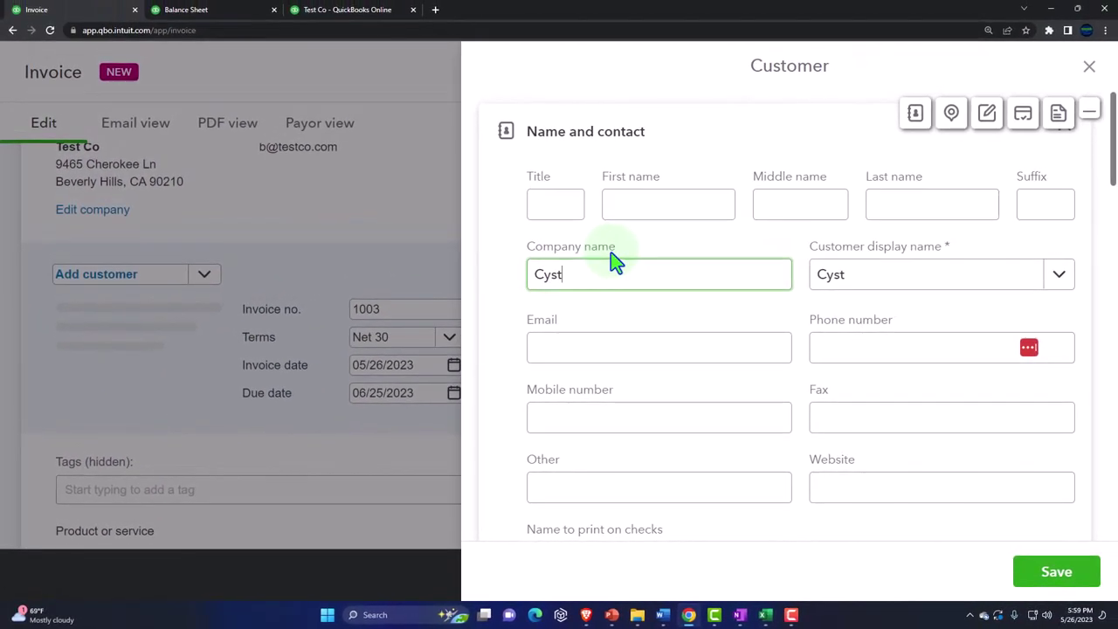
{"action": "type", "text": "ustomer 2"}
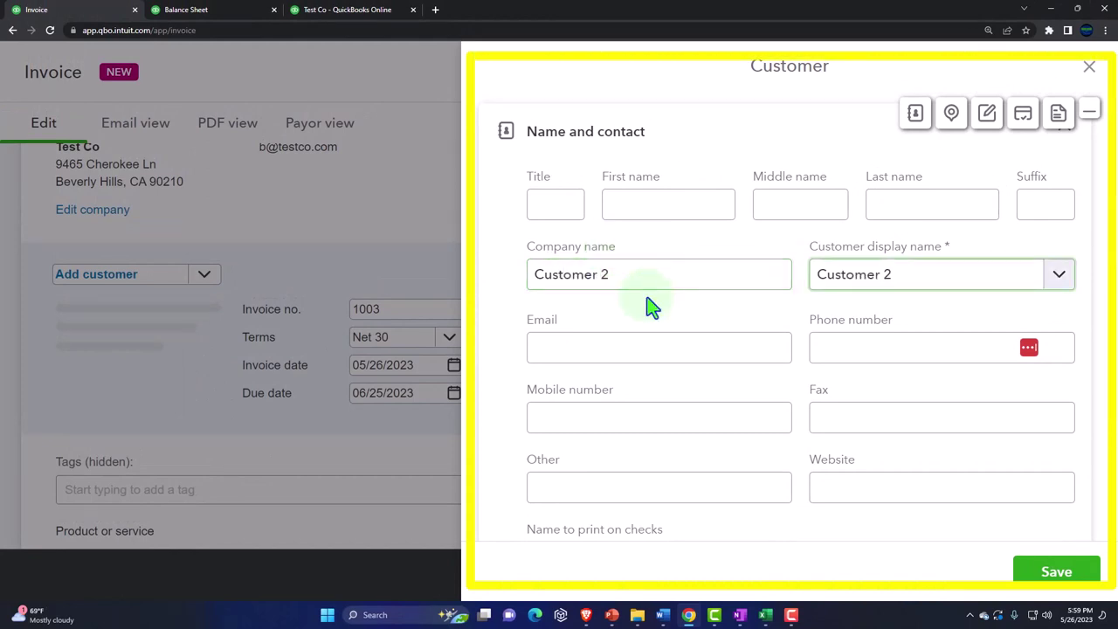
{"action": "key", "text": "Tab"}
{"action": "scroll", "coordinate": [650, 305], "scroll_direction": "down", "scroll_amount": 1}
{"action": "left_click", "coordinate": [558, 295]}
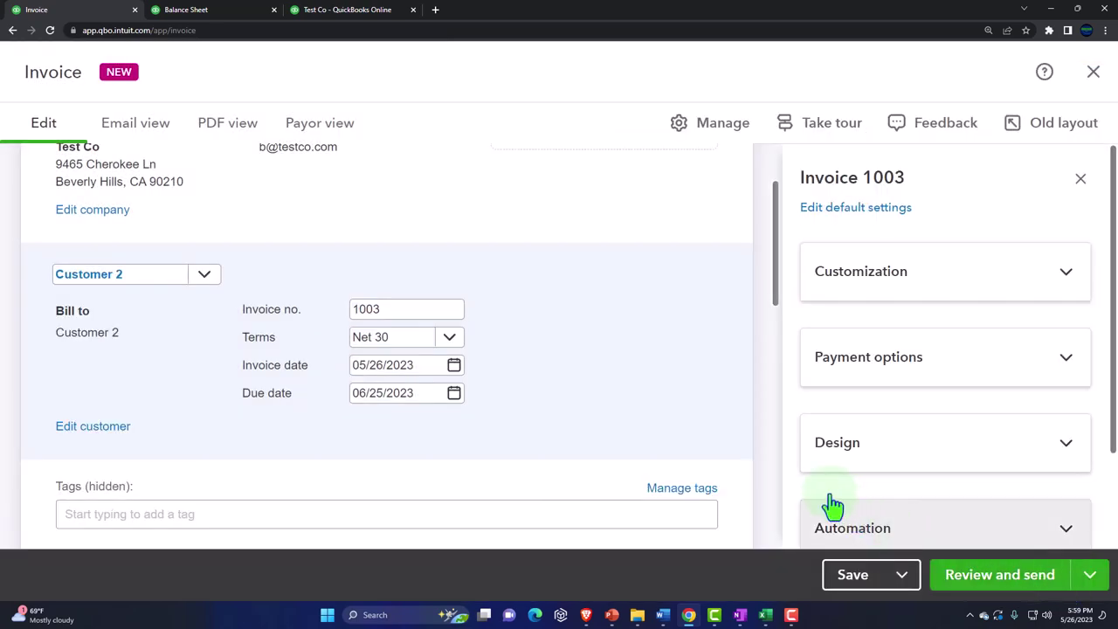
Step: Add the Hours item to the invoice's first line with a rate of 4
{"action": "scroll", "coordinate": [577, 375], "scroll_direction": "down", "scroll_amount": 2}
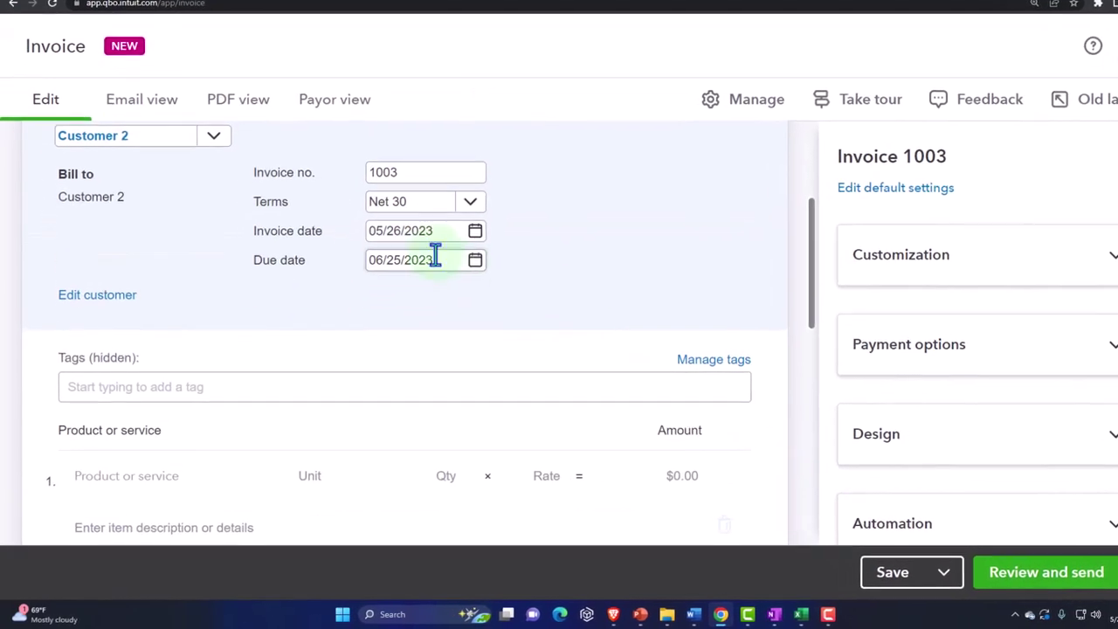
{"action": "scroll", "coordinate": [441, 227], "scroll_direction": "down", "scroll_amount": 2}
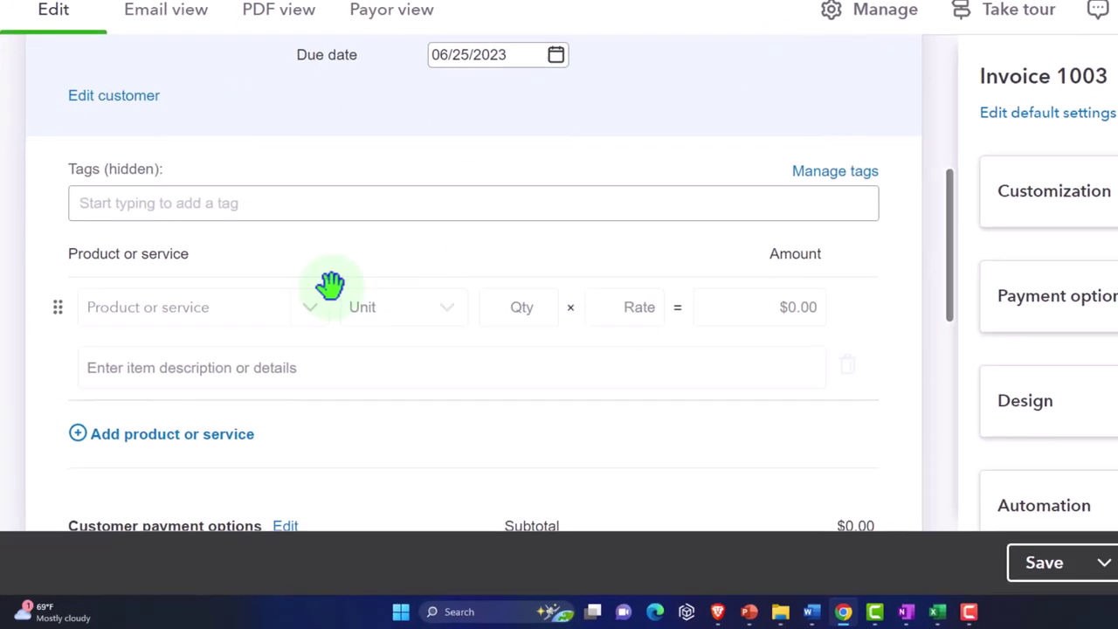
{"action": "left_click", "coordinate": [189, 363]}
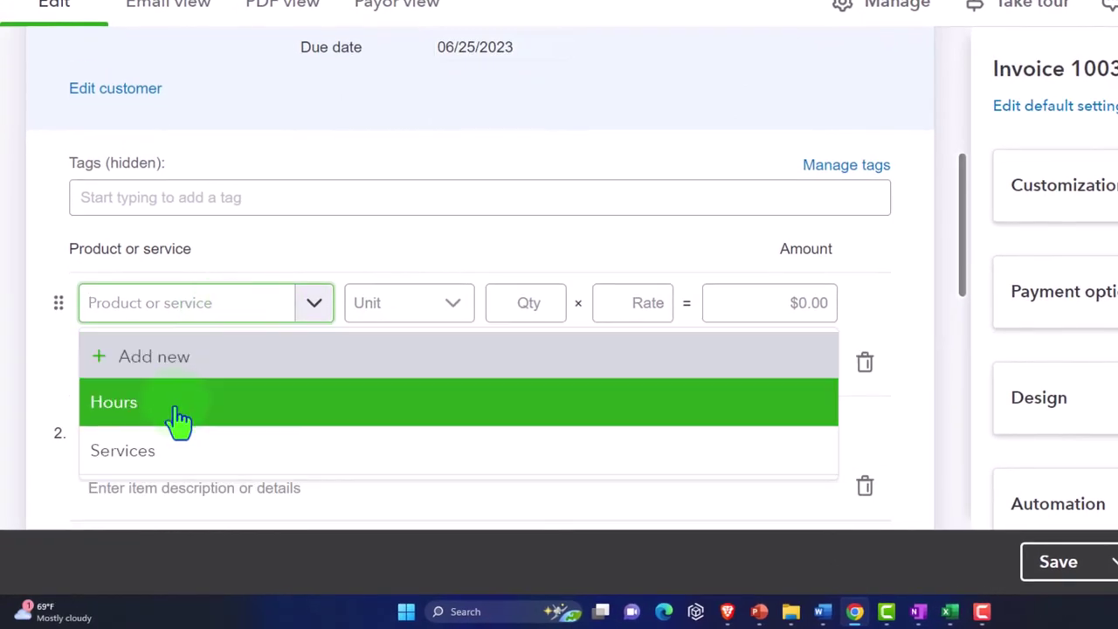
{"action": "left_click", "coordinate": [177, 412]}
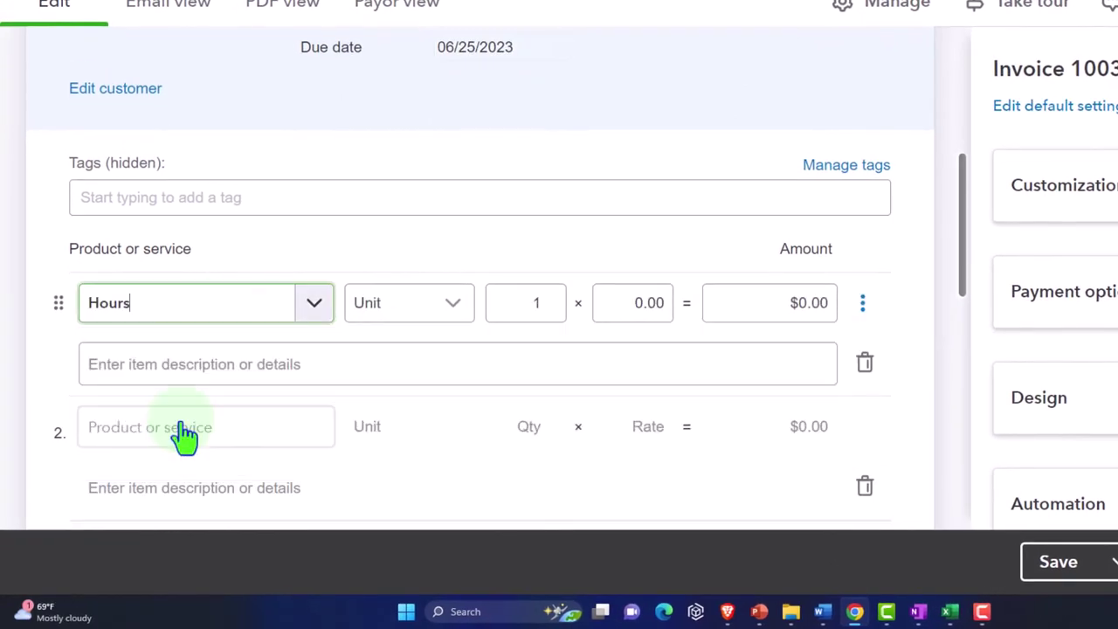
{"action": "left_click", "coordinate": [616, 307]}
{"action": "type", "text": "4"}
{"action": "key", "text": "Tab"}
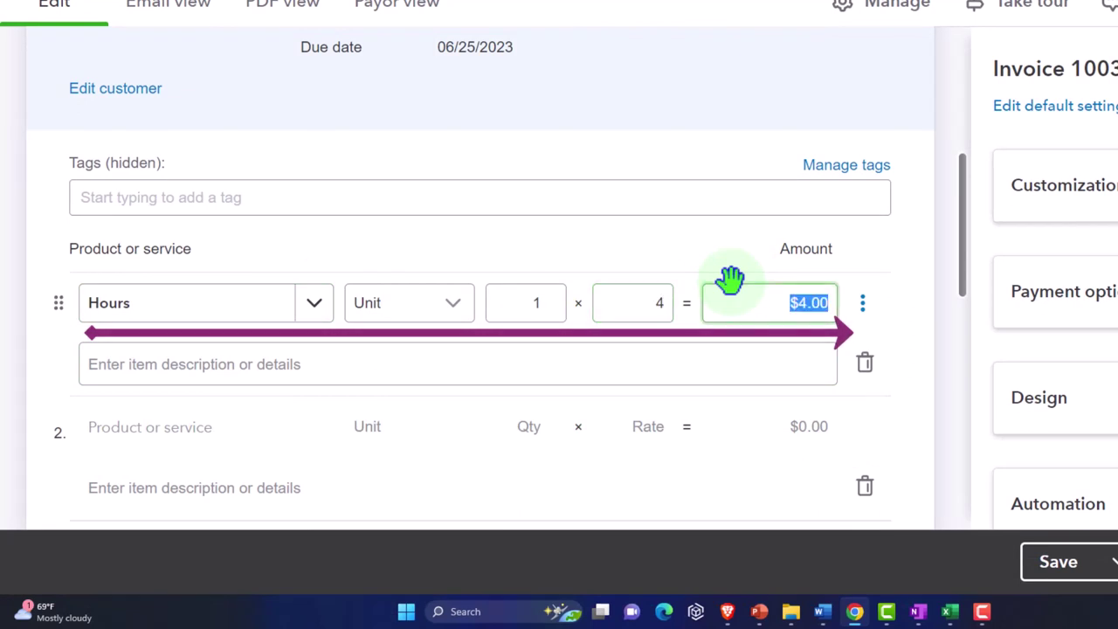
Step: Turn off credit card, bank transfer and PayPal payments for the Customer 2 invoice, and save and close it
{"action": "scroll", "coordinate": [730, 279], "scroll_direction": "down", "scroll_amount": 3}
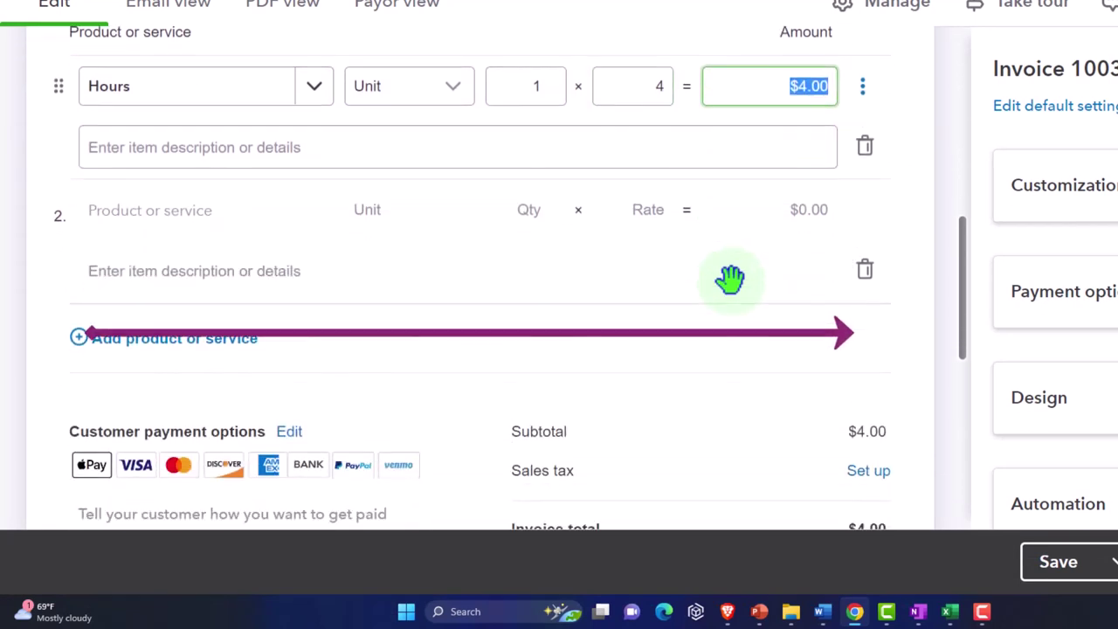
{"action": "scroll", "coordinate": [730, 279], "scroll_direction": "down", "scroll_amount": 3}
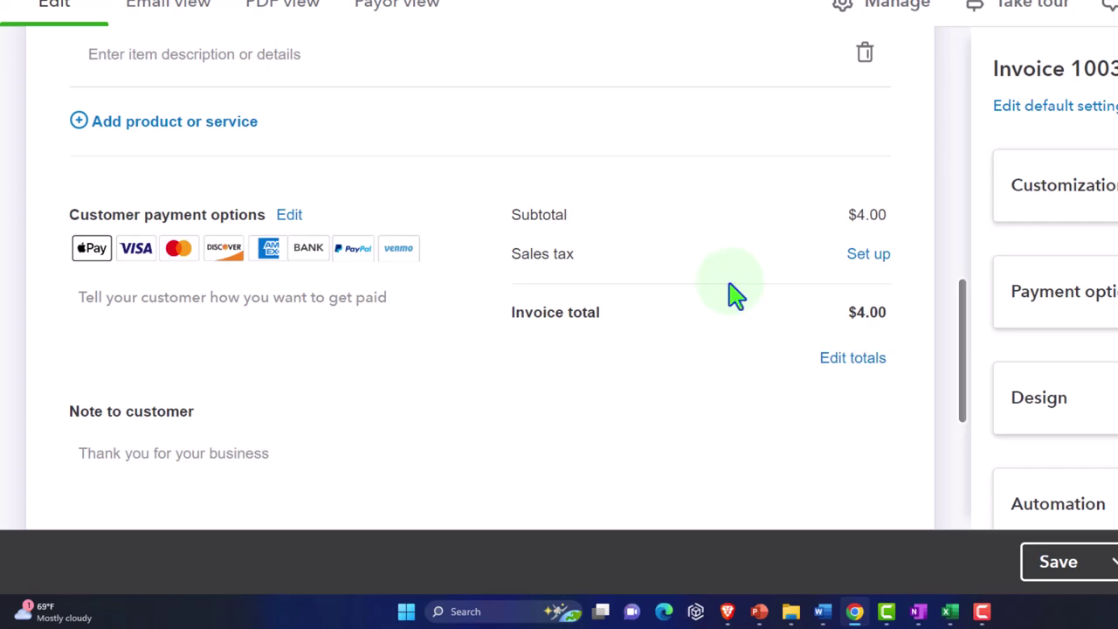
{"action": "left_click", "coordinate": [1048, 301]}
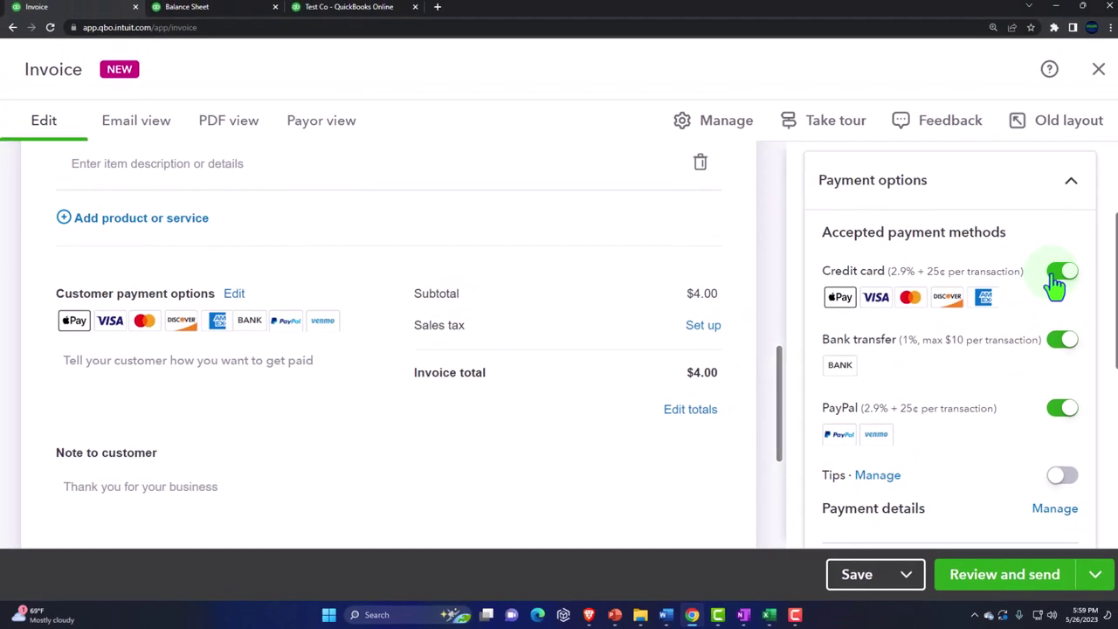
{"action": "left_click", "coordinate": [1058, 275]}
{"action": "scroll", "coordinate": [1051, 287], "scroll_direction": "down", "scroll_amount": 1}
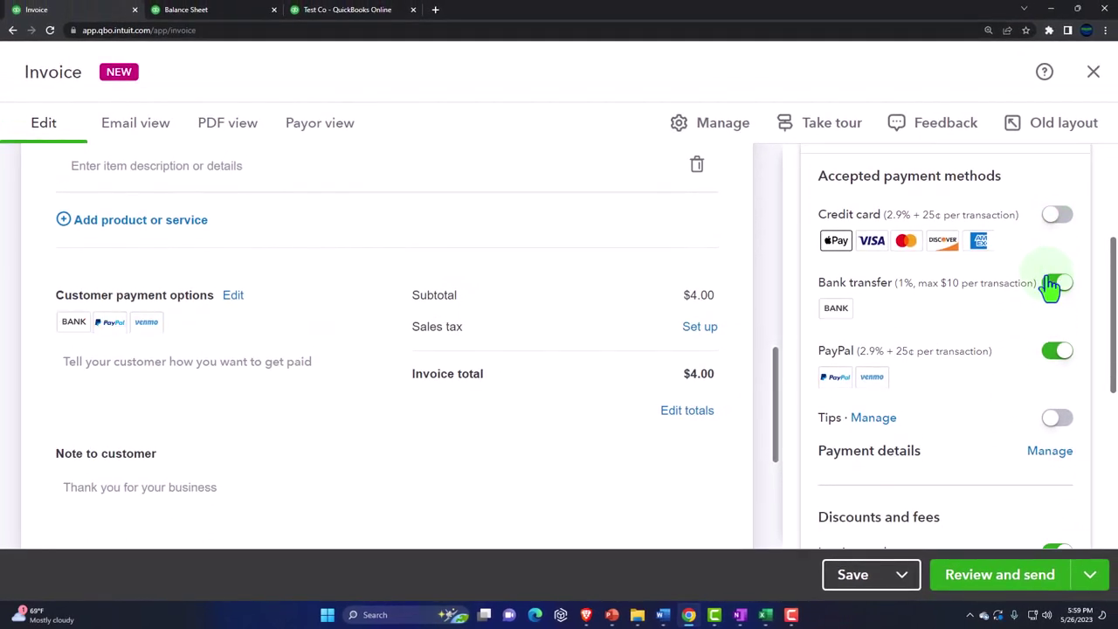
{"action": "left_click", "coordinate": [1057, 354]}
{"action": "scroll", "coordinate": [995, 381], "scroll_direction": "down", "scroll_amount": 2}
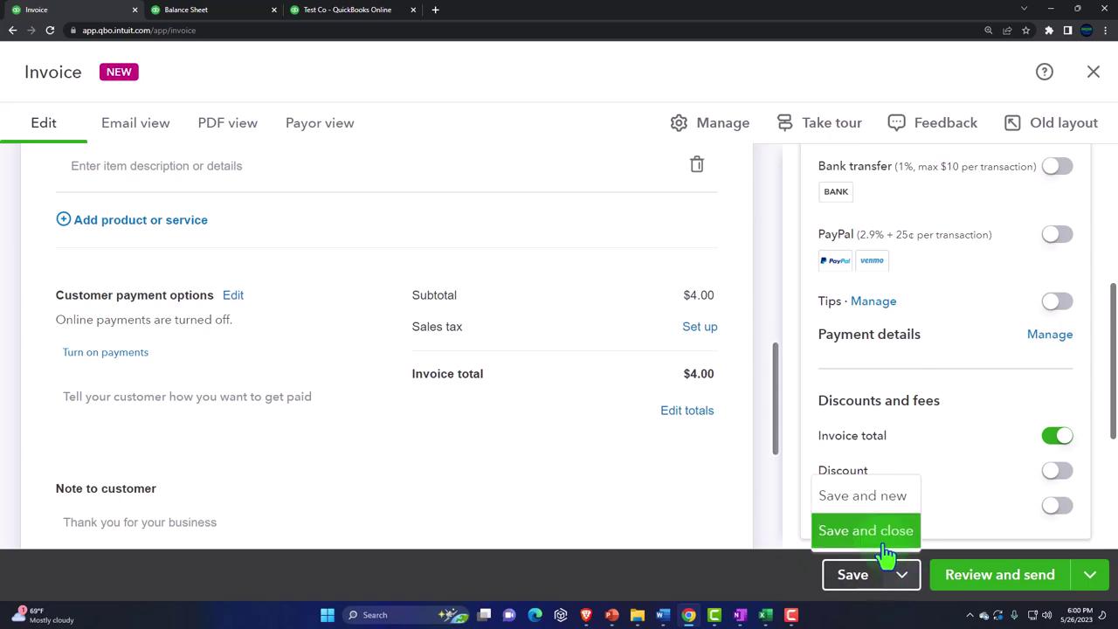
{"action": "left_click", "coordinate": [883, 545]}
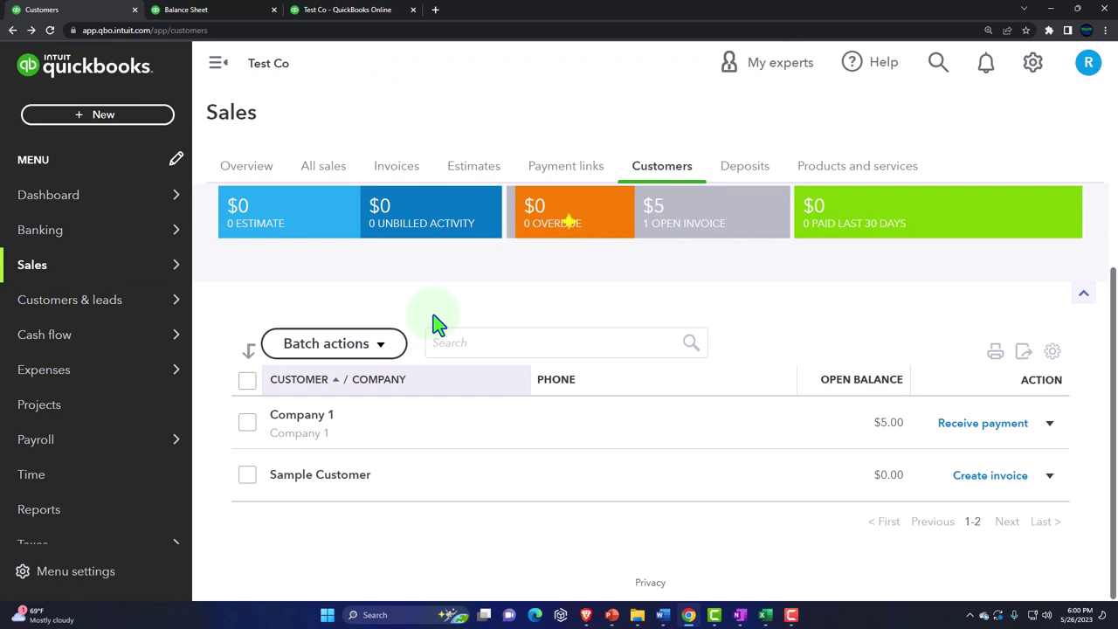
Step: Dismiss the survey over the Balance Sheet and rerun the report for 2023 to check Accounts Receivable
{"action": "left_click", "coordinate": [208, 12]}
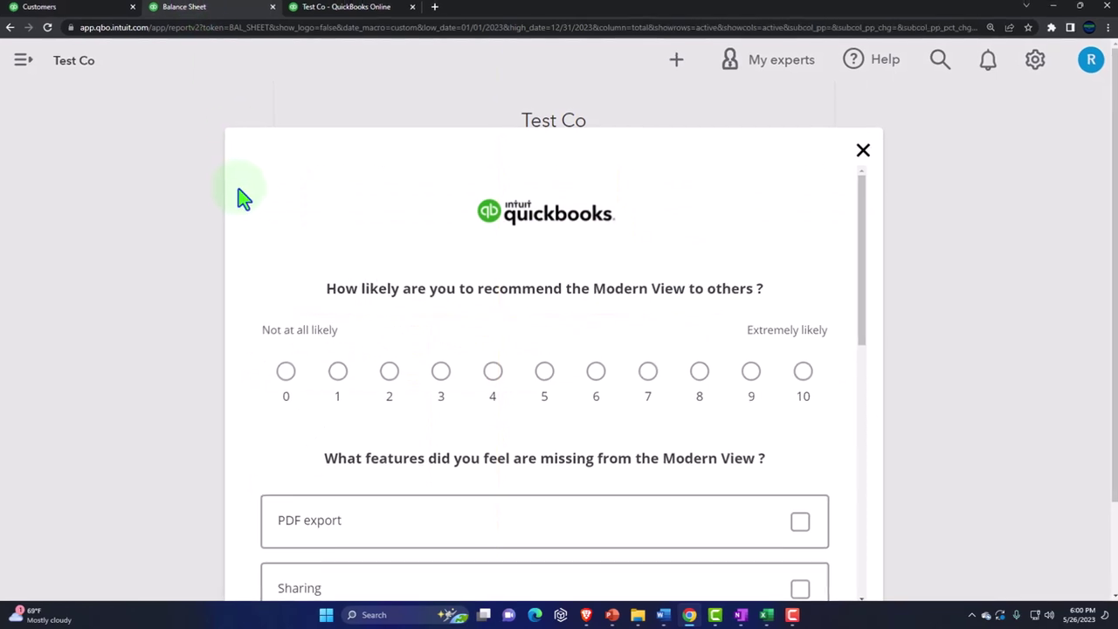
{"action": "left_click", "coordinate": [223, 179]}
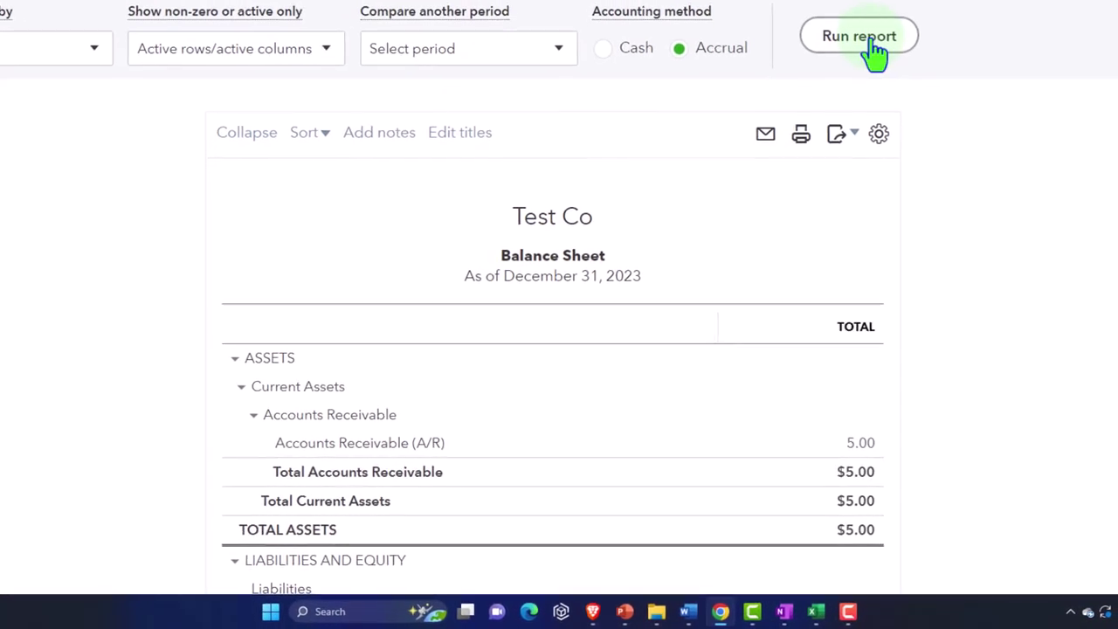
{"action": "left_click", "coordinate": [852, 71]}
{"action": "scroll", "coordinate": [367, 257], "scroll_direction": "down", "scroll_amount": 1}
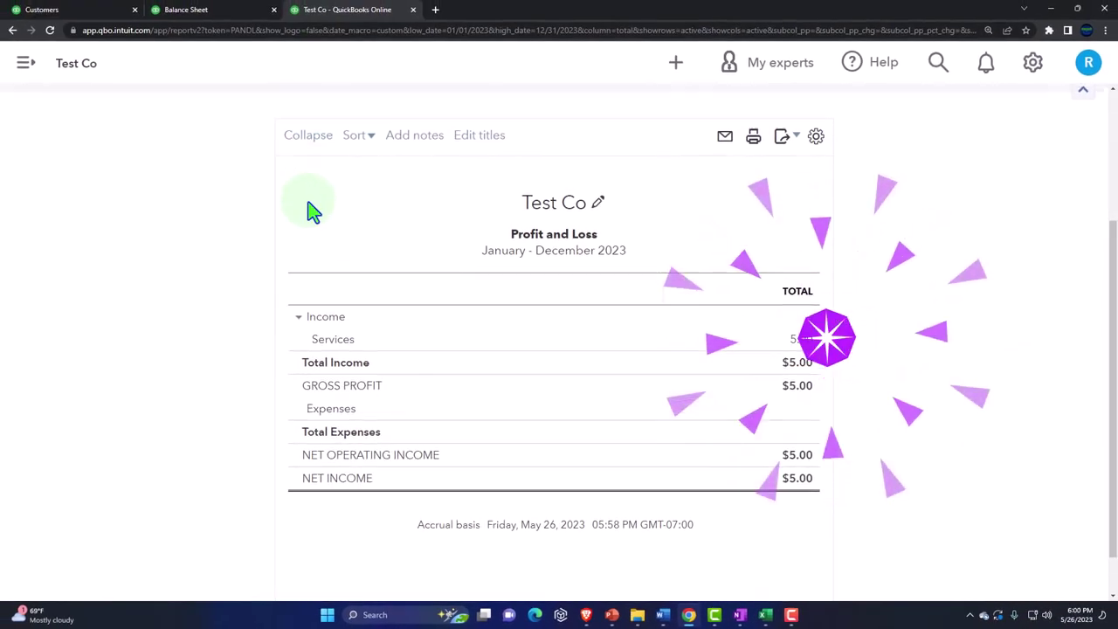
Step: Rerun the January to December 2023 Profit and Loss report, check its Services income, and return to the customer list
{"action": "scroll", "coordinate": [436, 227], "scroll_direction": "up", "scroll_amount": 3}
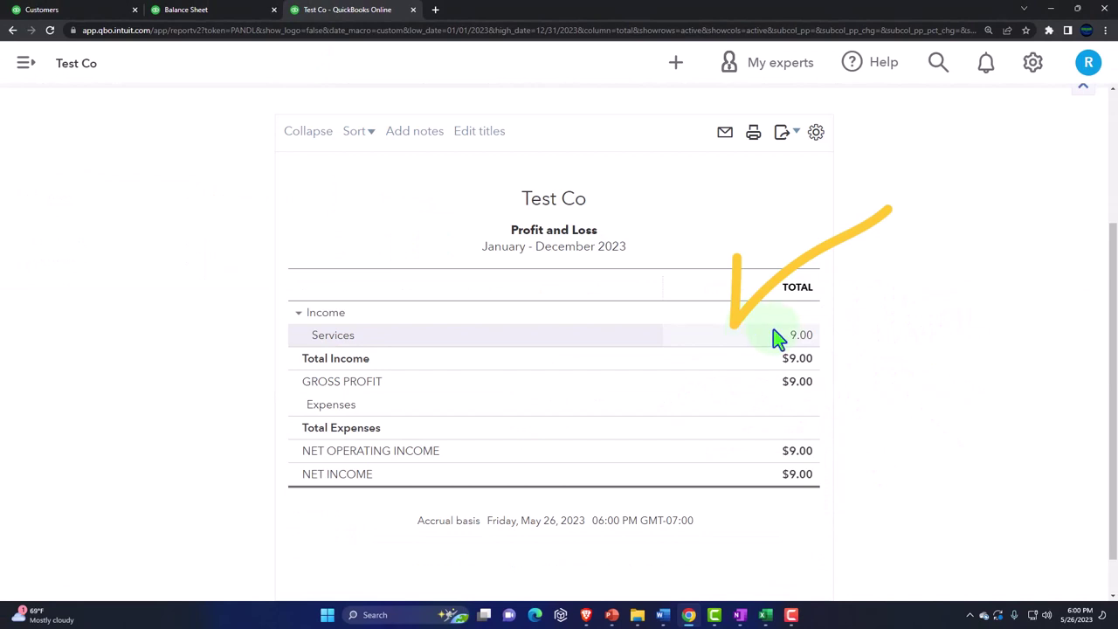
{"action": "scroll", "coordinate": [776, 339], "scroll_direction": "down", "scroll_amount": 1}
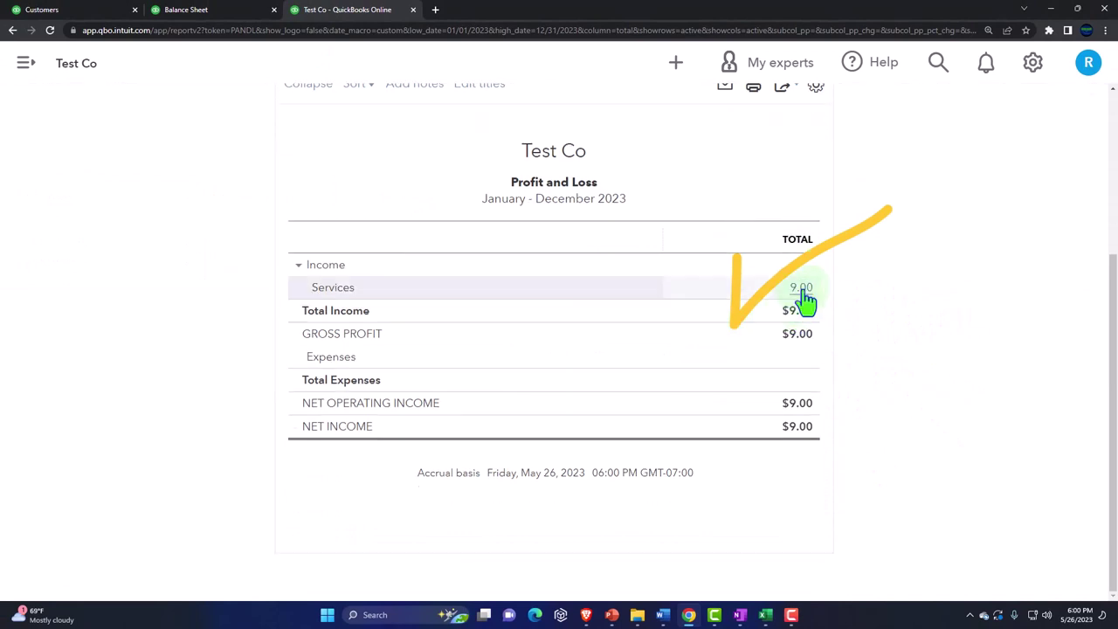
{"action": "left_click", "coordinate": [84, 13]}
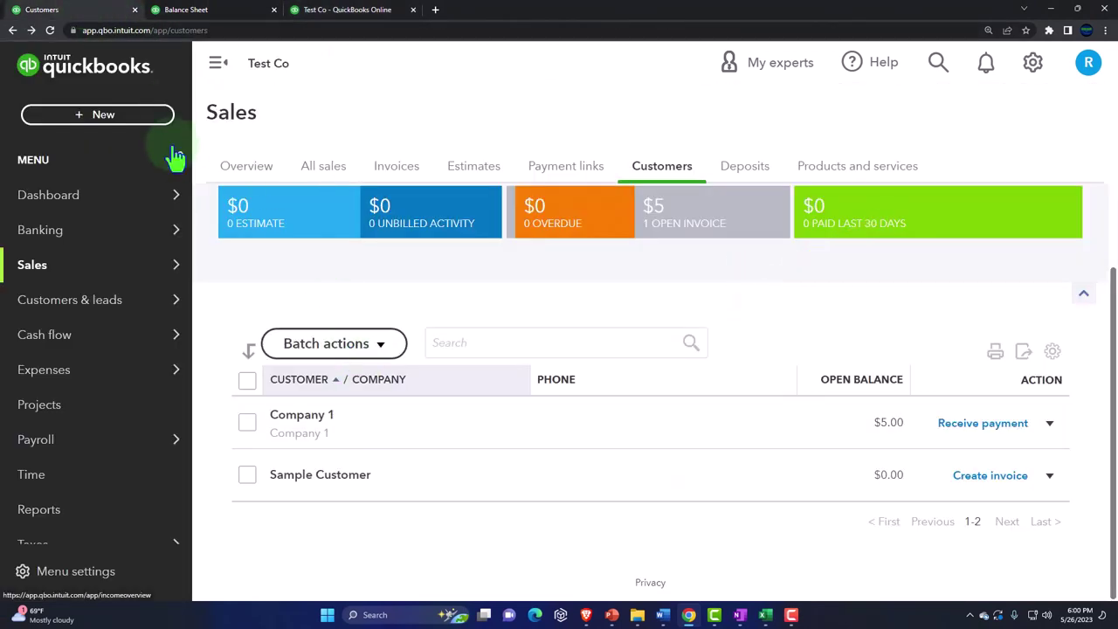
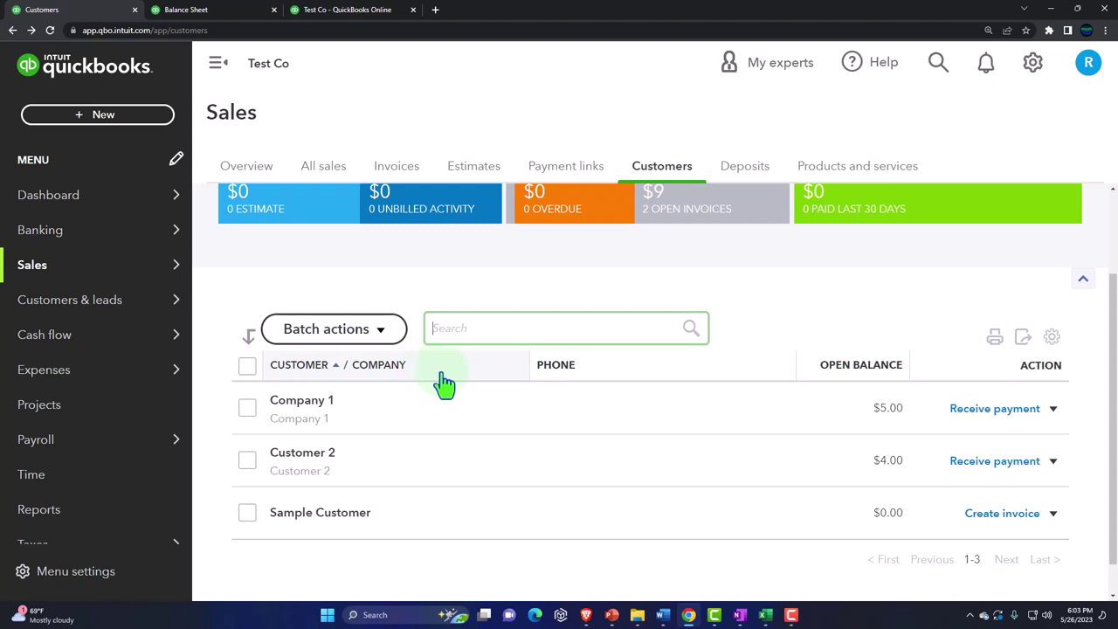
Step: Start receiving a payment from Company 1 against Invoice # 1002 and date it 05/27/2023
{"action": "left_click", "coordinate": [1053, 409]}
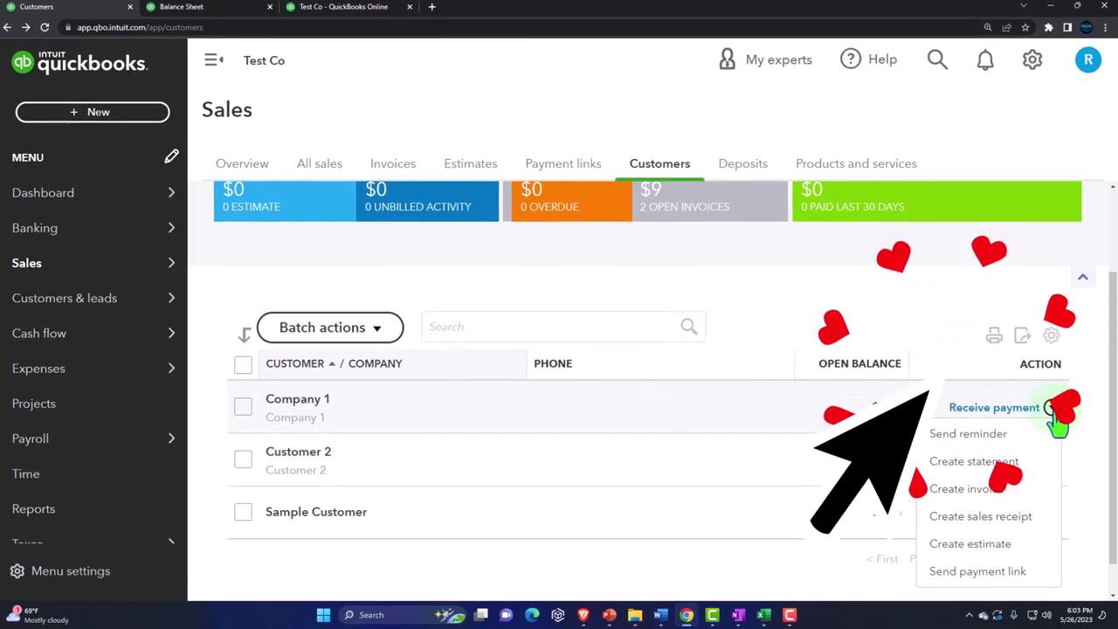
{"action": "left_click", "coordinate": [1053, 408]}
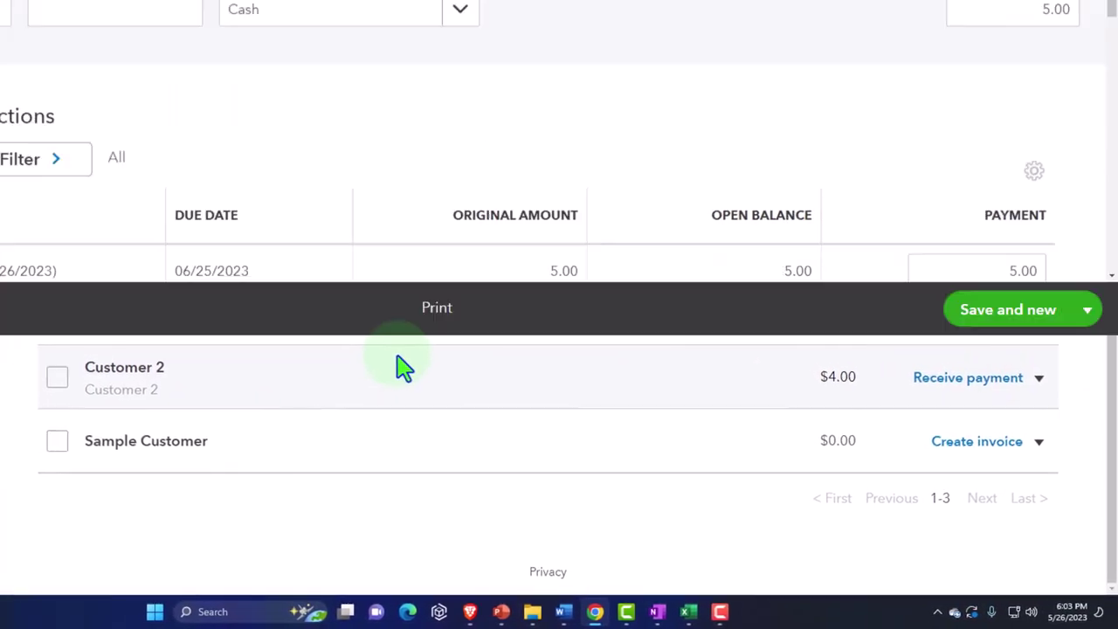
{"action": "left_click", "coordinate": [41, 261]}
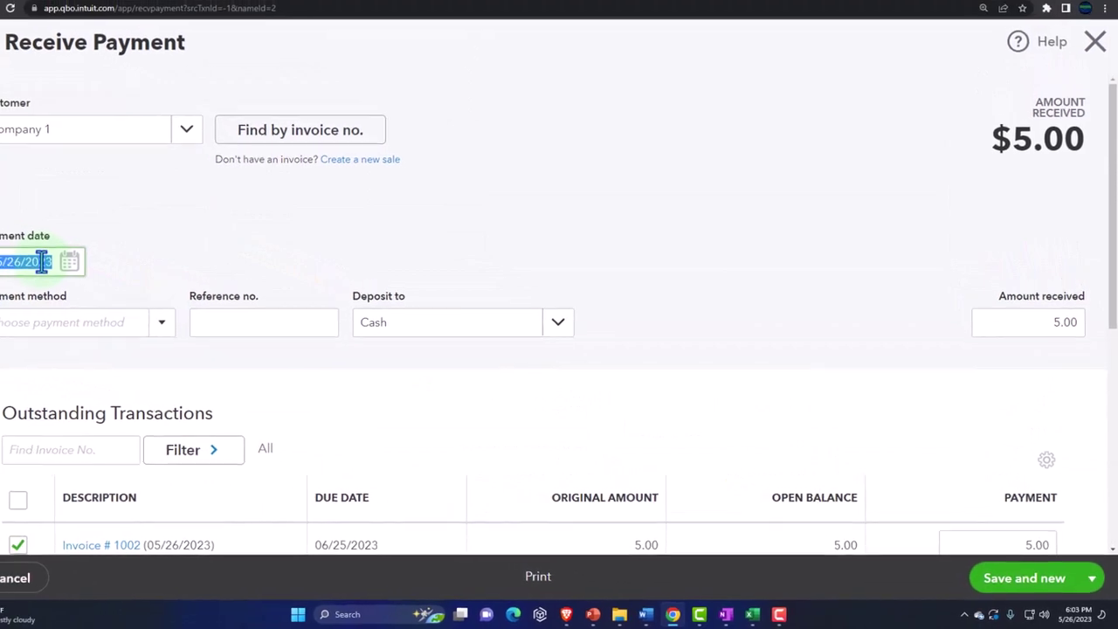
{"action": "type", "text": "05/27/2023"}
{"action": "key", "text": "Tab"}
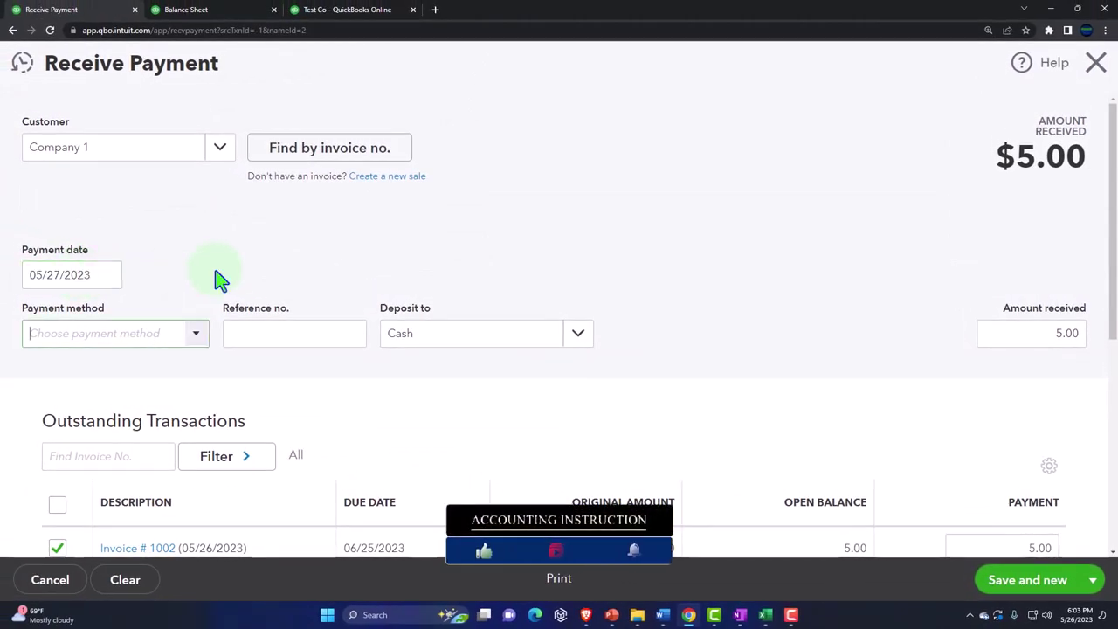
{"action": "scroll", "coordinate": [178, 206], "scroll_direction": "down", "scroll_amount": 1}
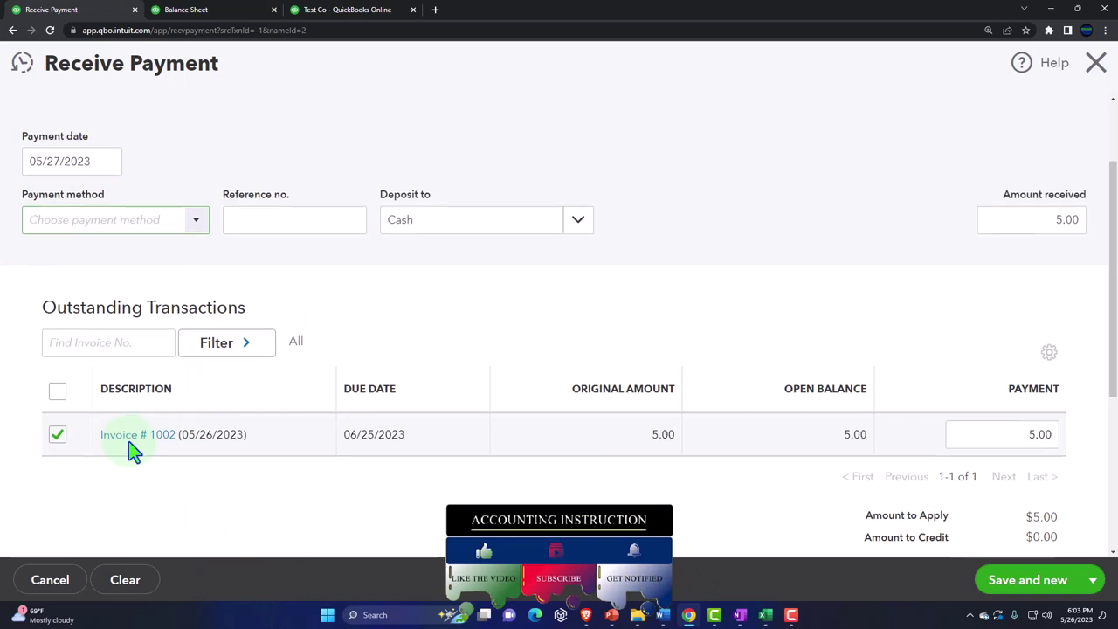
{"action": "scroll", "coordinate": [129, 441], "scroll_direction": "up", "scroll_amount": 3}
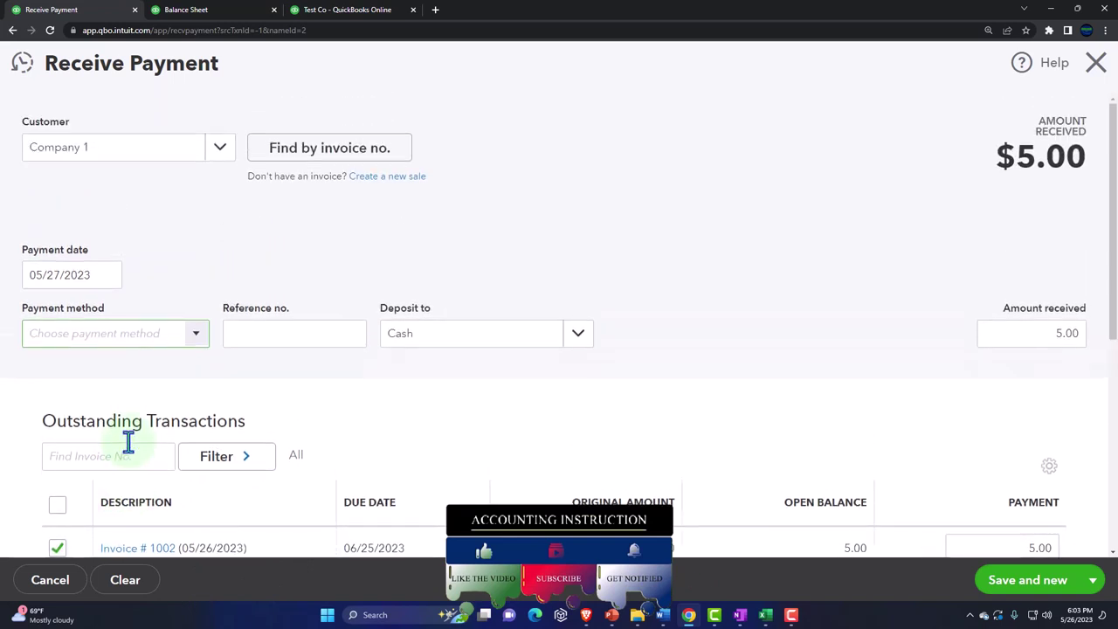
Step: Examine the accounts available for depositing Company 1's payment, including Cash and Payments to deposit
{"action": "left_click", "coordinate": [578, 334]}
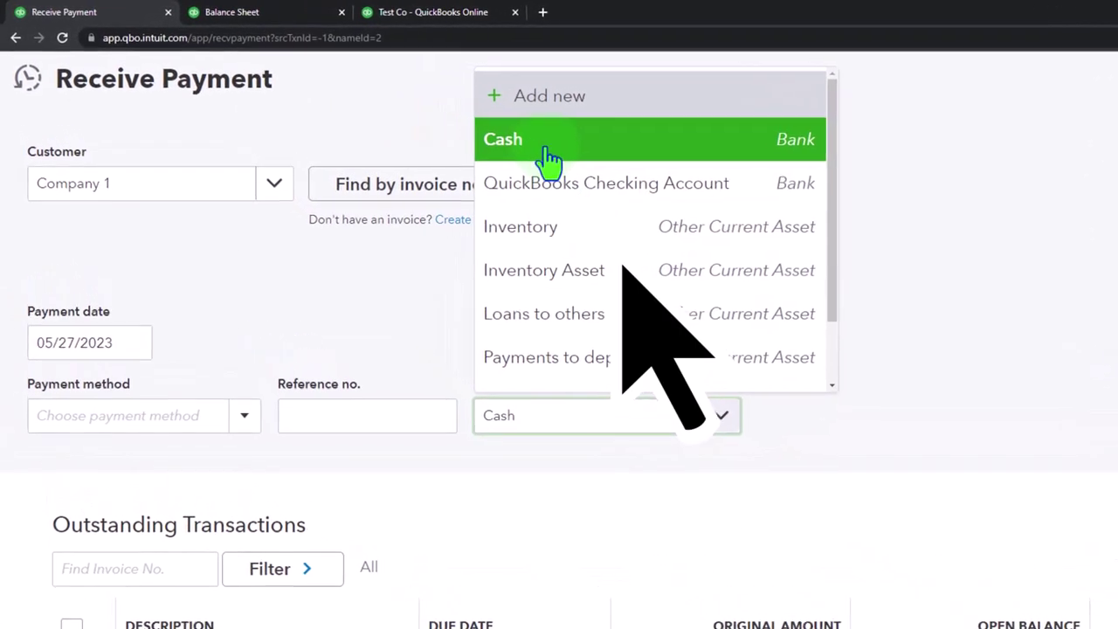
{"action": "left_click", "coordinate": [549, 157]}
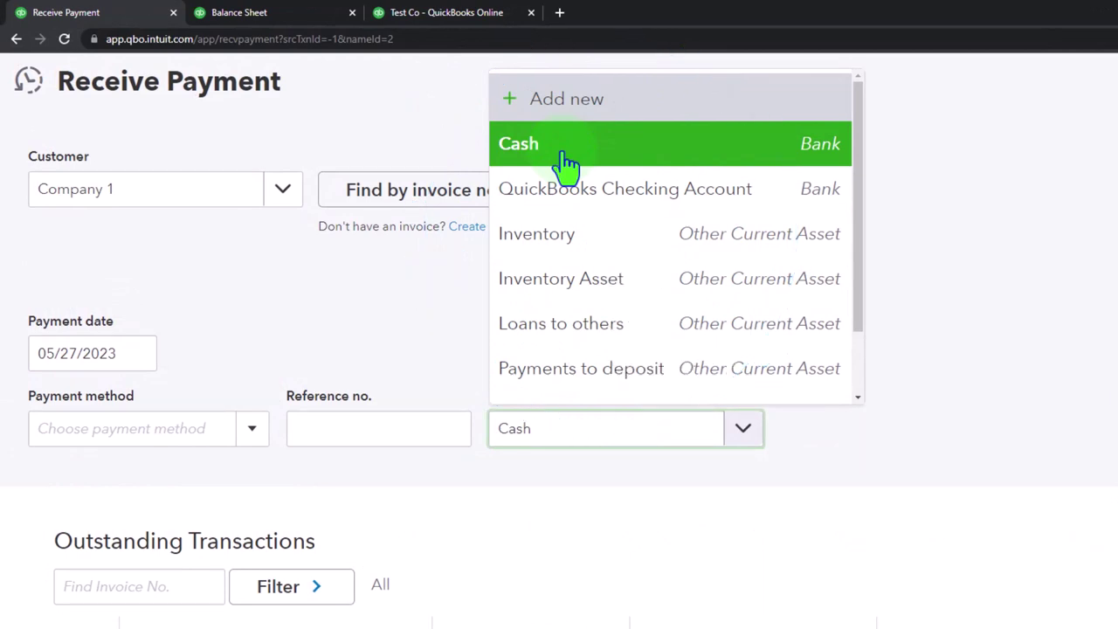
{"action": "left_click", "coordinate": [664, 486]}
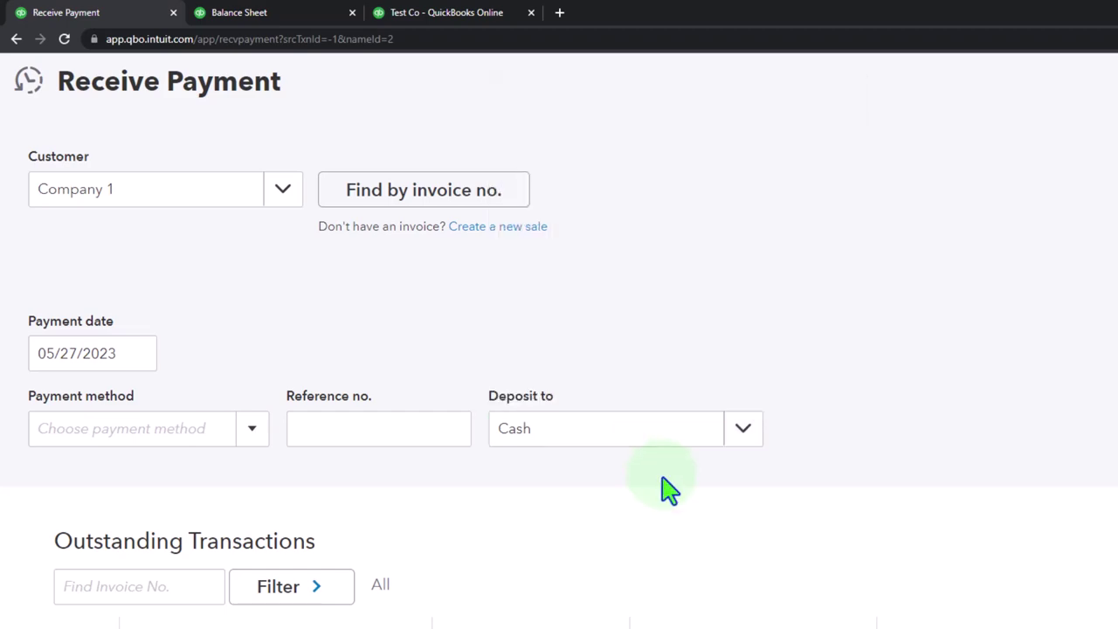
Step: Save and close Company 1's 5.00 payment deposited to Cash, and rerun the 2023 Balance Sheet to check Cash and Accounts Receivable
{"action": "scroll", "coordinate": [667, 489], "scroll_direction": "down", "scroll_amount": 2}
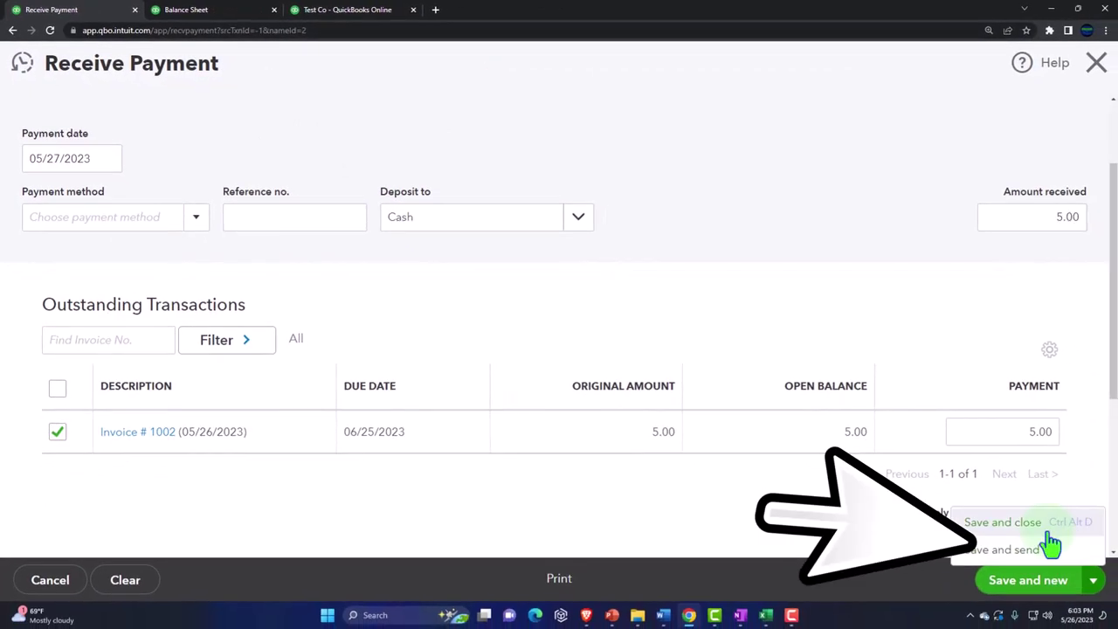
{"action": "left_click", "coordinate": [1046, 527]}
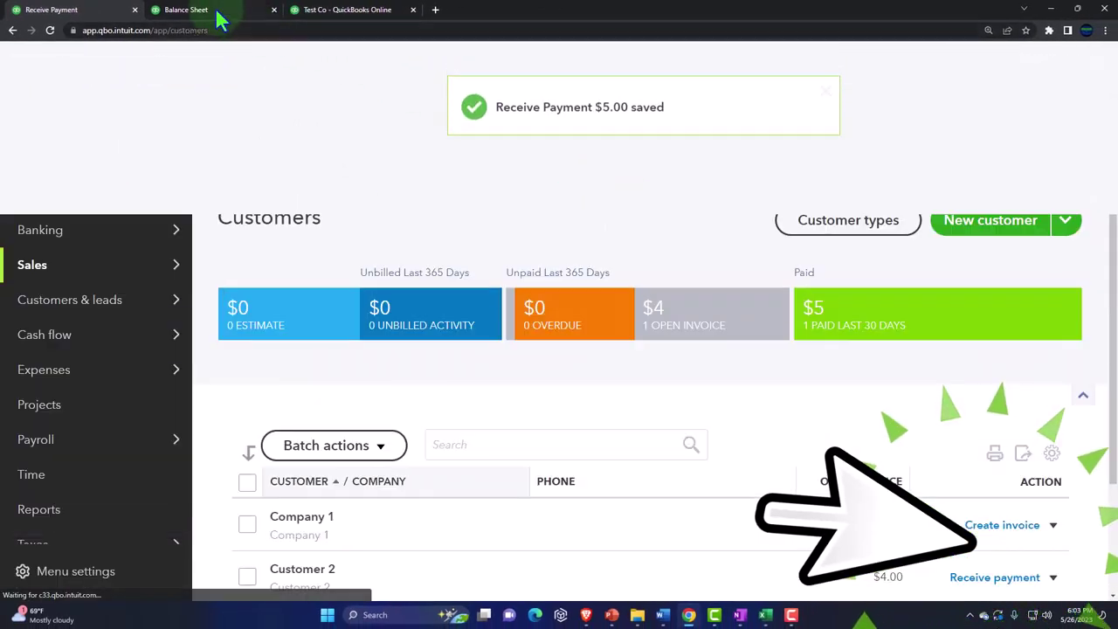
{"action": "left_click", "coordinate": [216, 19]}
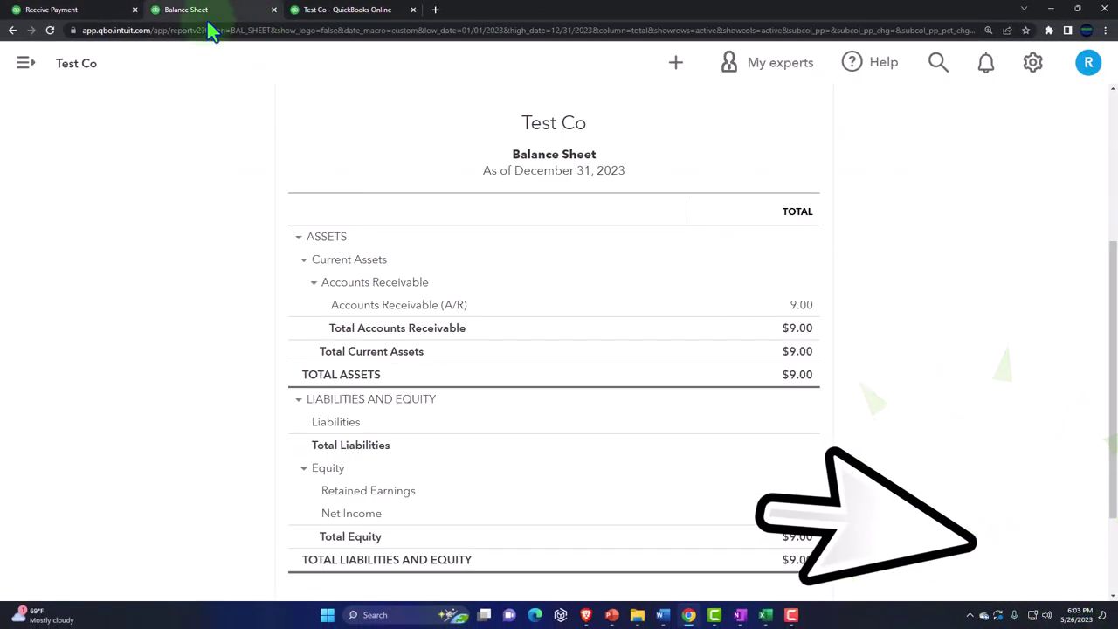
{"action": "scroll", "coordinate": [611, 340], "scroll_direction": "up", "scroll_amount": 3}
{"action": "left_click", "coordinate": [805, 262]}
{"action": "scroll", "coordinate": [820, 278], "scroll_direction": "down", "scroll_amount": 3}
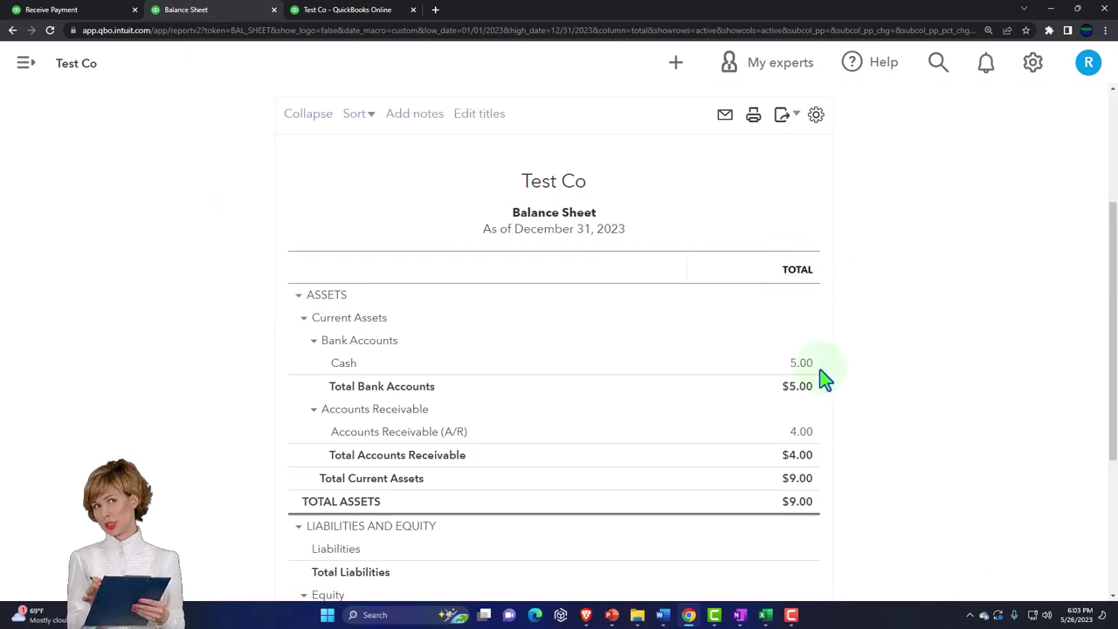
Step: Review the transactions behind Accounts Receivable, exit that report without saving, and rerun the January to December 2023 Profit and Loss report
{"action": "left_click", "coordinate": [807, 434]}
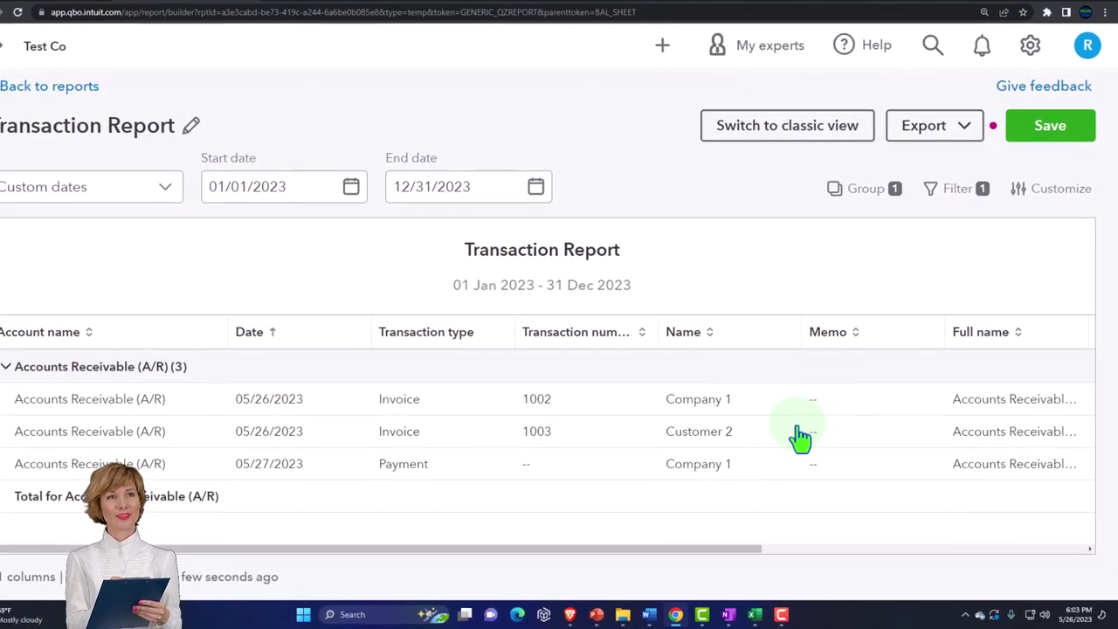
{"action": "key", "text": "ctrl+minus"}
{"action": "key", "text": "ctrl+minus"}
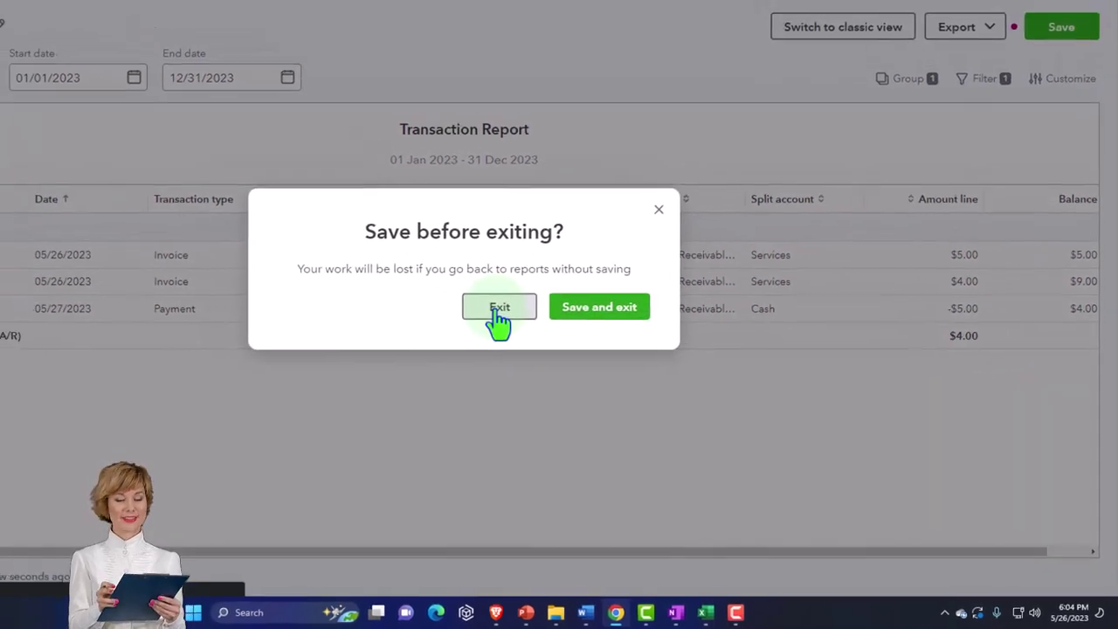
{"action": "left_click", "coordinate": [496, 310]}
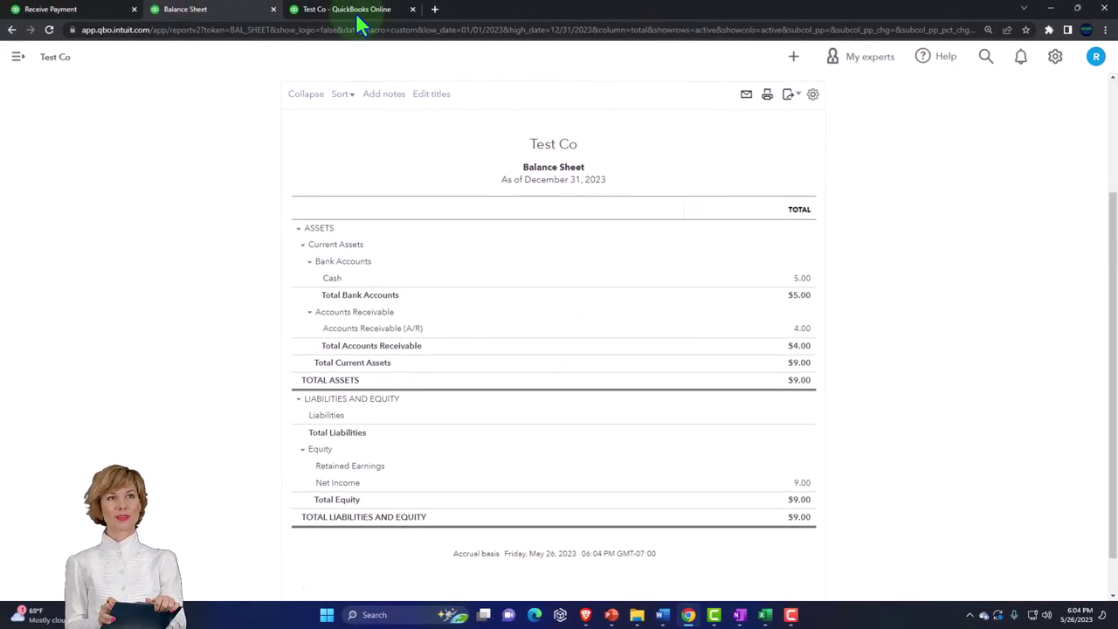
{"action": "left_click", "coordinate": [358, 10]}
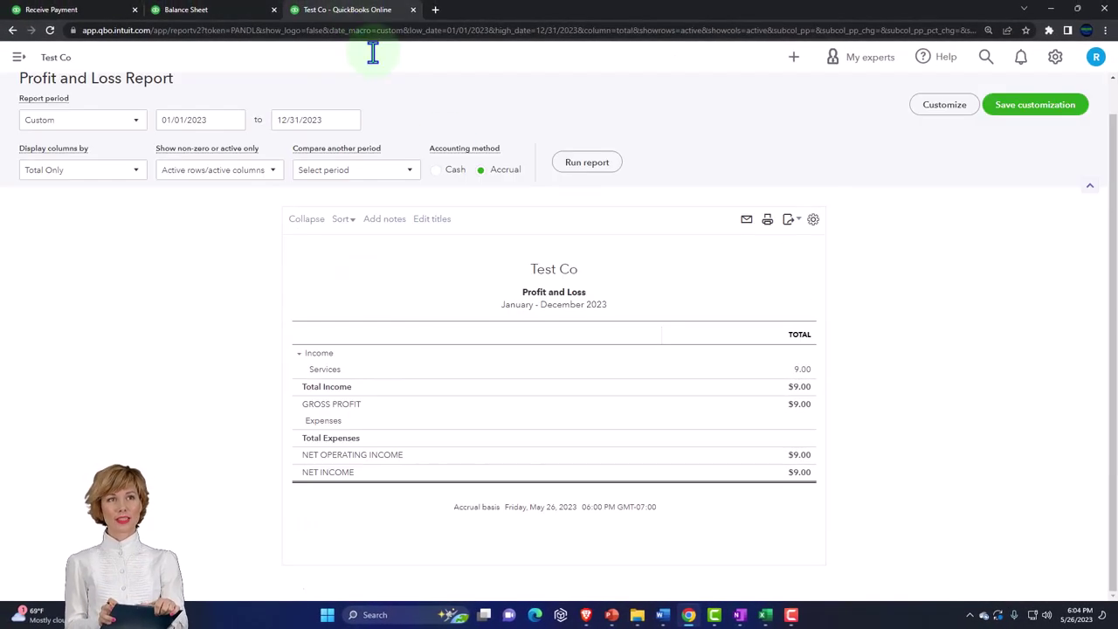
{"action": "left_click", "coordinate": [587, 167]}
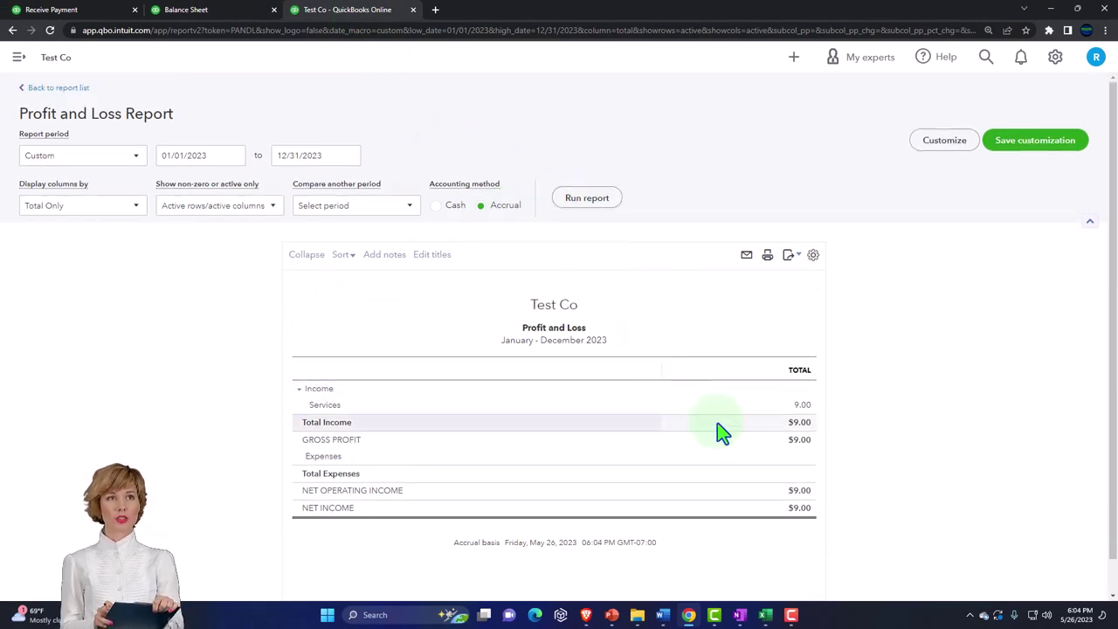
Step: Receive Customer 2's 4.00 payment against Invoice # 1003, dated 05/27/2023 and deposited to Cash, and save and close it
{"action": "left_click", "coordinate": [87, 10]}
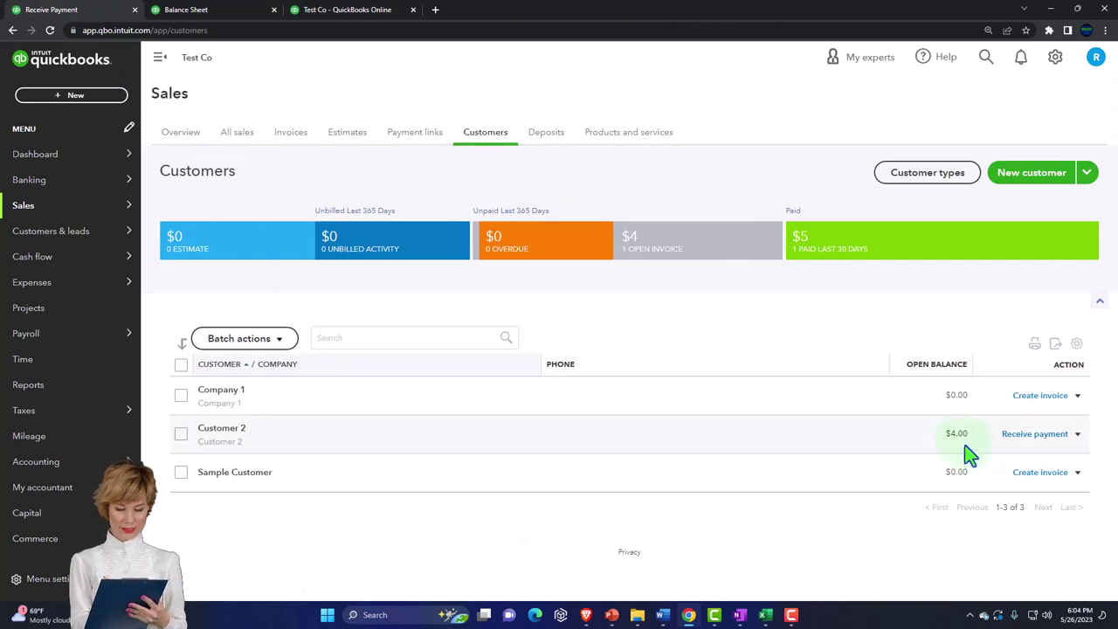
{"action": "left_click", "coordinate": [1037, 437]}
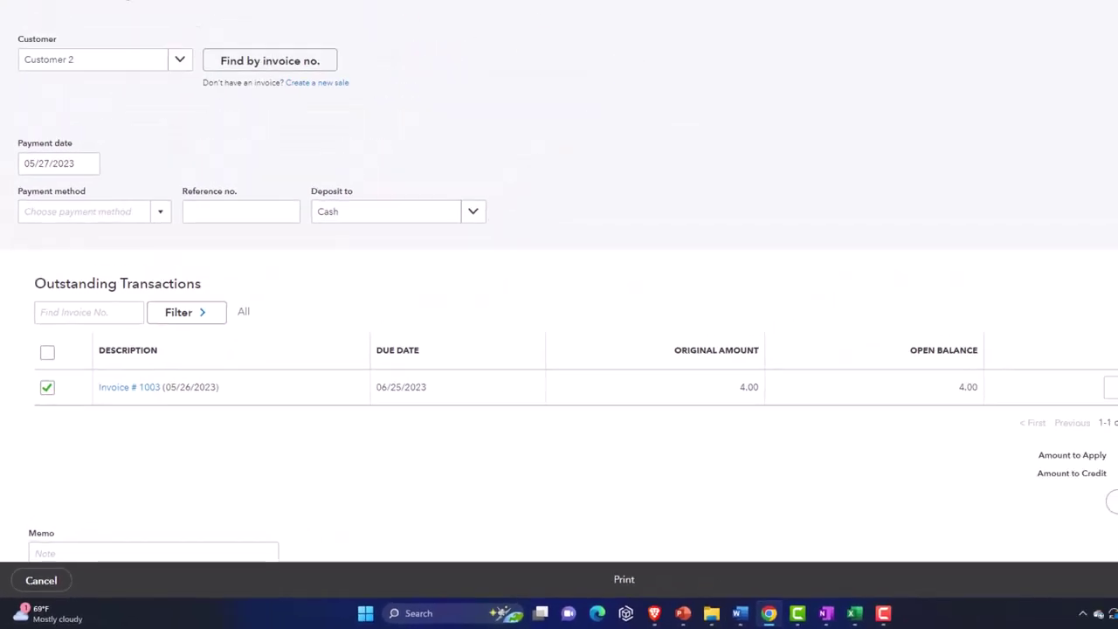
{"action": "left_click", "coordinate": [1050, 584]}
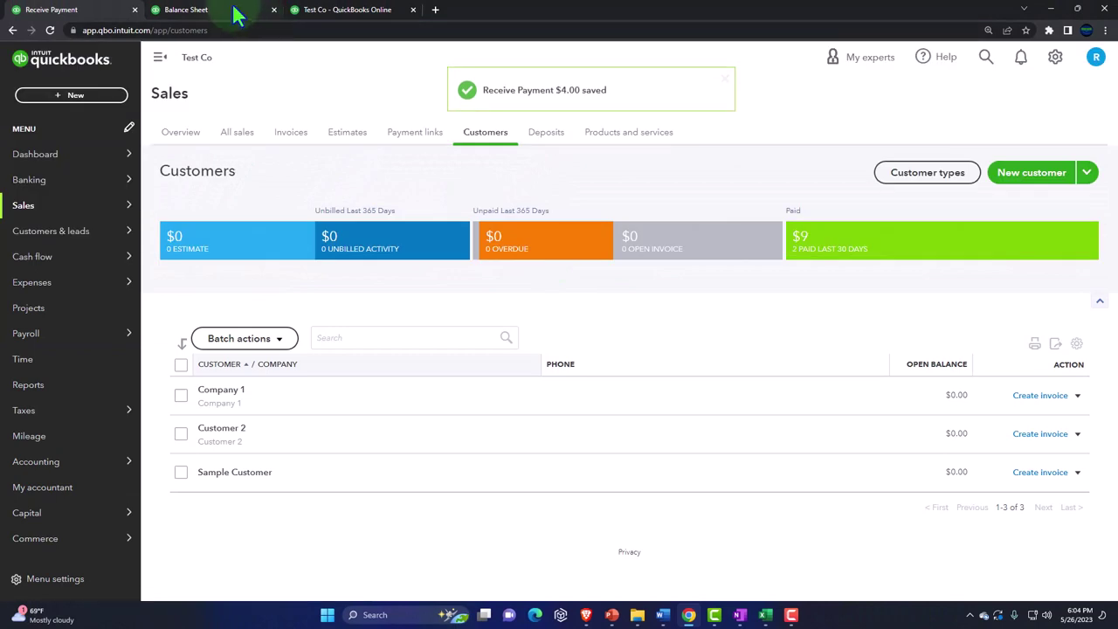
Step: Rerun the Balance Sheet for 01/01/2023 to 12/31/2023 and check its Cash and Accounts Receivable balances
{"action": "left_click", "coordinate": [237, 11]}
{"action": "scroll", "coordinate": [592, 260], "scroll_direction": "up", "scroll_amount": 3}
{"action": "left_click", "coordinate": [600, 204]}
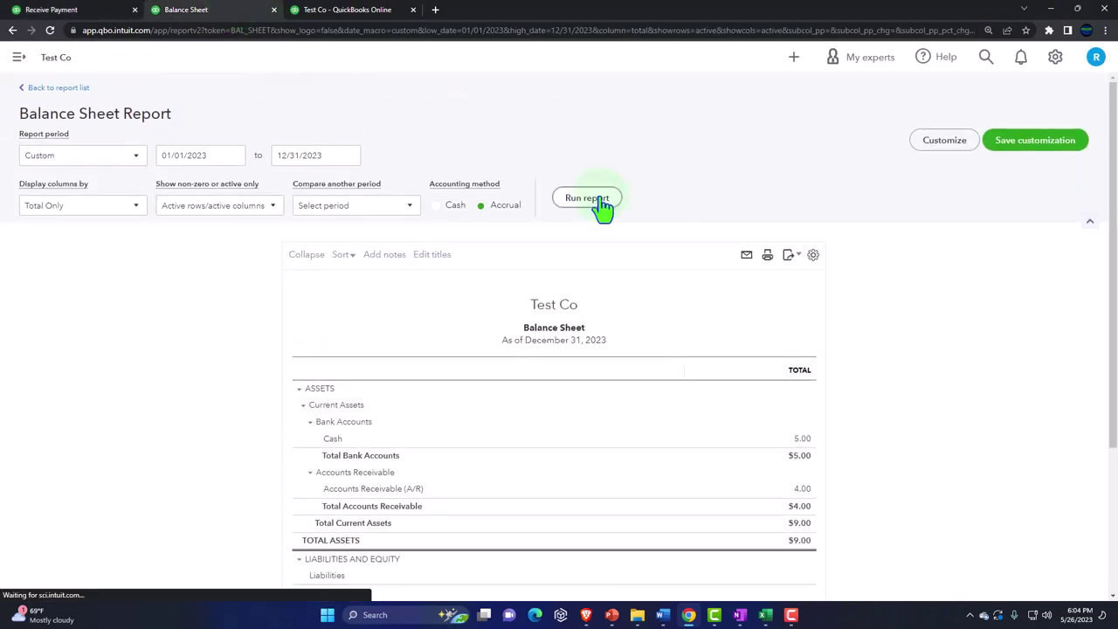
{"action": "scroll", "coordinate": [621, 227], "scroll_direction": "down", "scroll_amount": 2}
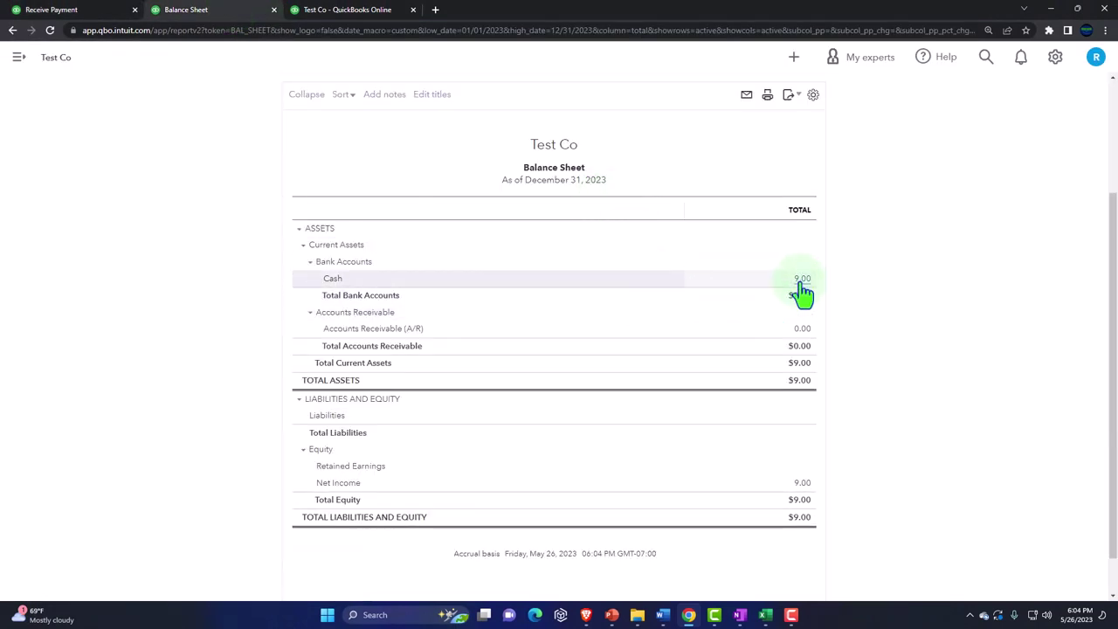
{"action": "key", "text": "ctrl+plus"}
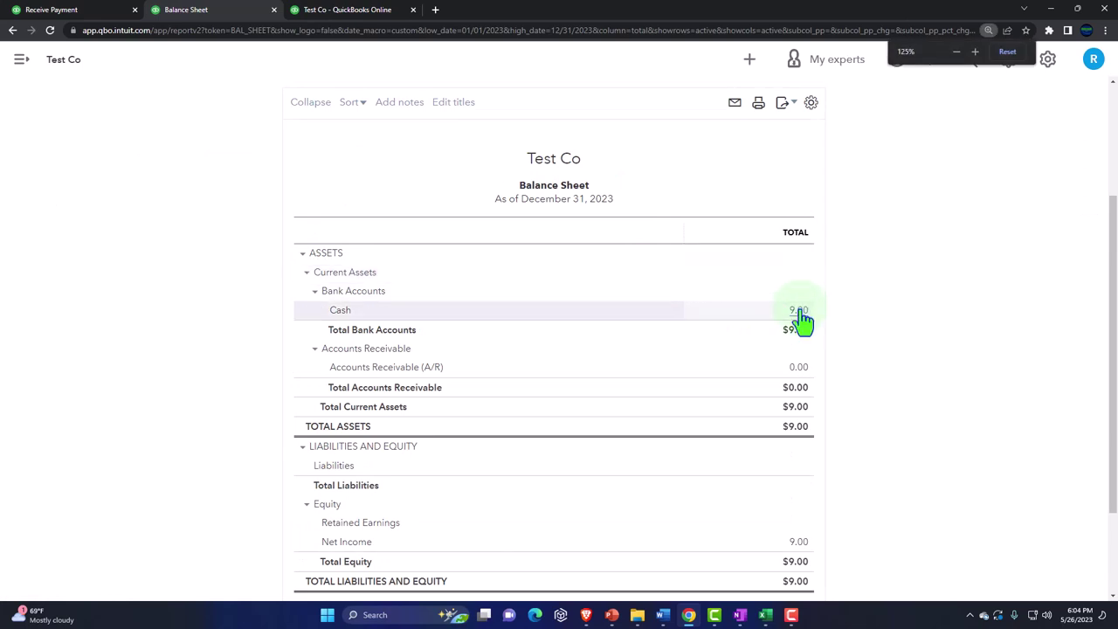
Step: Rerun the 2023 Profit and Loss report to check whether Customer 2's payment affects Services income
{"action": "left_click", "coordinate": [367, 10]}
{"action": "scroll", "coordinate": [519, 337], "scroll_direction": "down", "scroll_amount": 1}
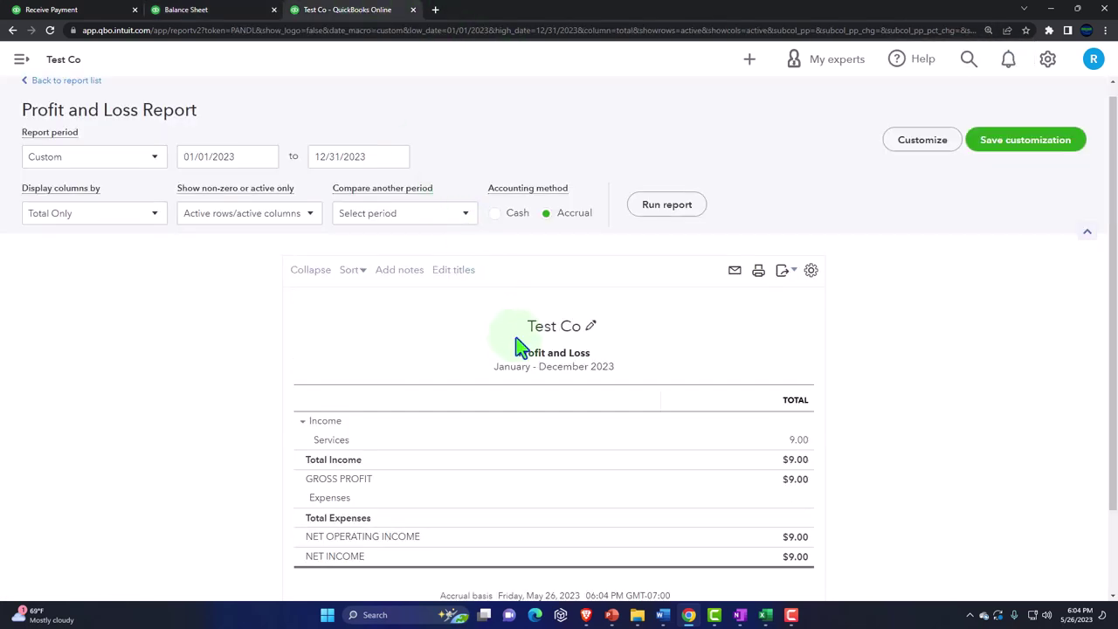
{"action": "left_click", "coordinate": [661, 160]}
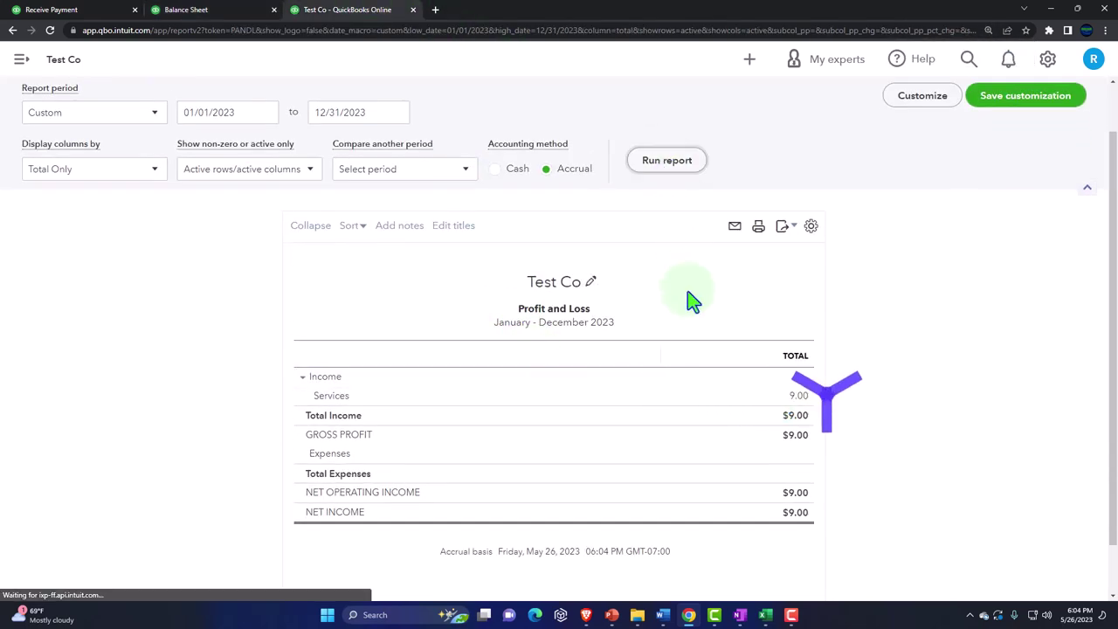
{"action": "left_click", "coordinate": [114, 10]}
{"action": "left_click", "coordinate": [741, 614]}
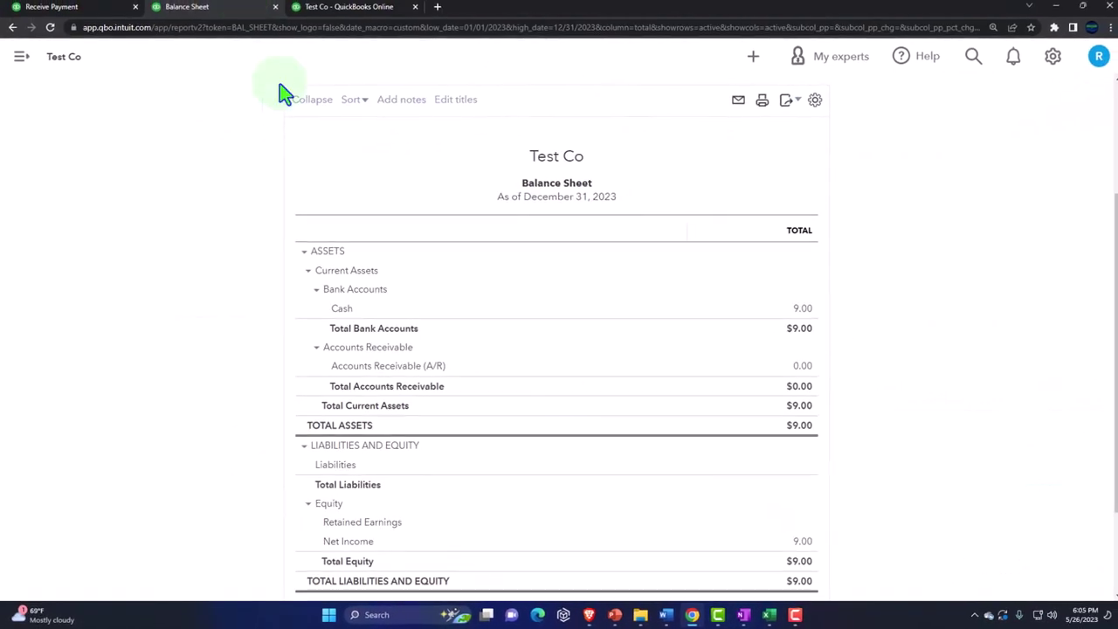
Step: Open the transactions behind the Balance Sheet's Cash amount and review the payments from Company 1 and Customer 2
{"action": "left_click", "coordinate": [800, 316]}
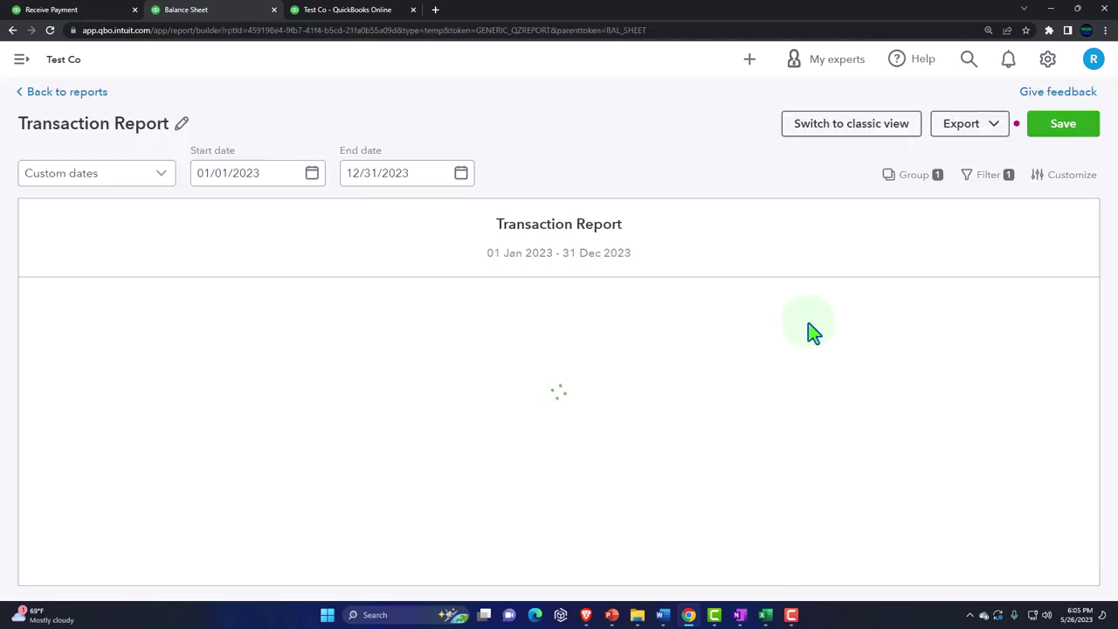
{"action": "key", "text": "ctrl+minus"}
{"action": "key", "text": "ctrl+minus"}
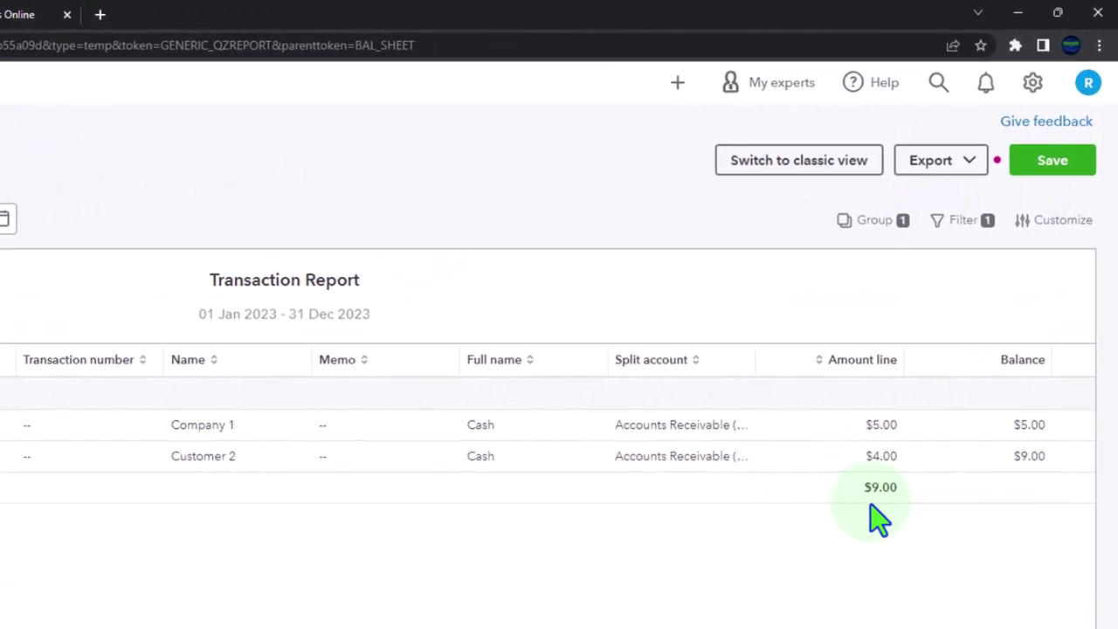
{"action": "left_click", "coordinate": [870, 506]}
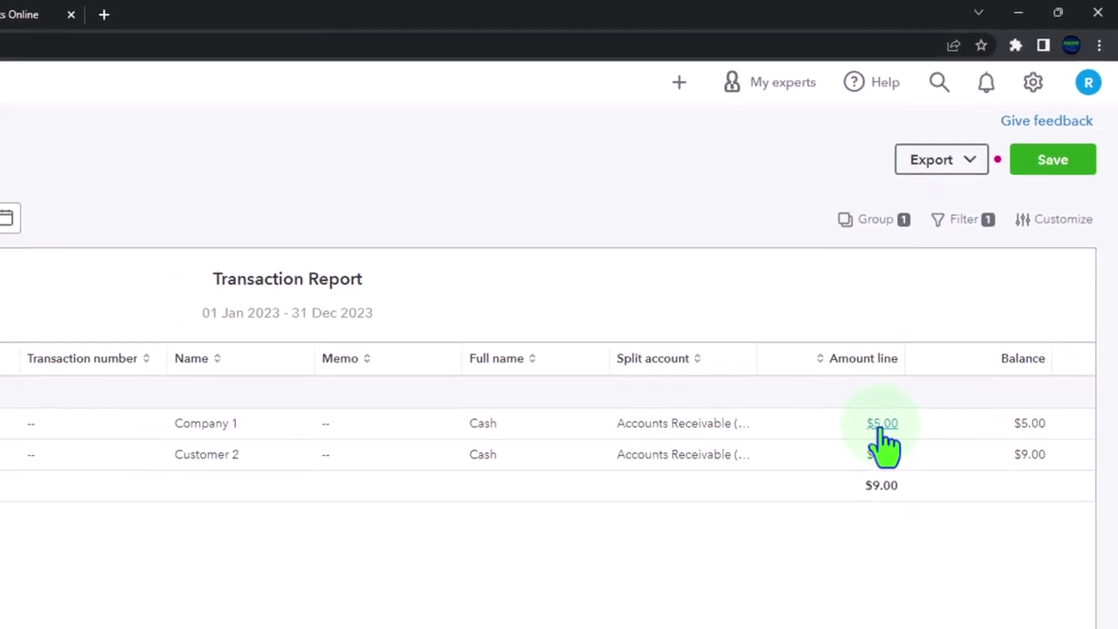
Step: Change the deposit account of Company 1's payment to Payments to deposit, save it, and accept modifying the linked transaction
{"action": "left_click", "coordinate": [927, 342]}
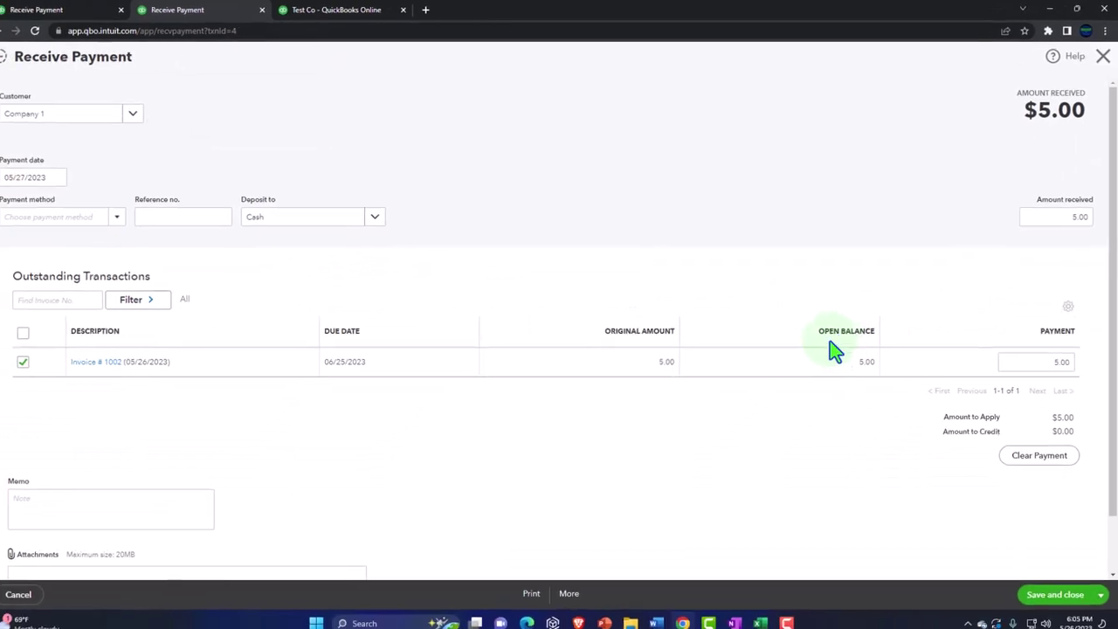
{"action": "left_click", "coordinate": [385, 214]}
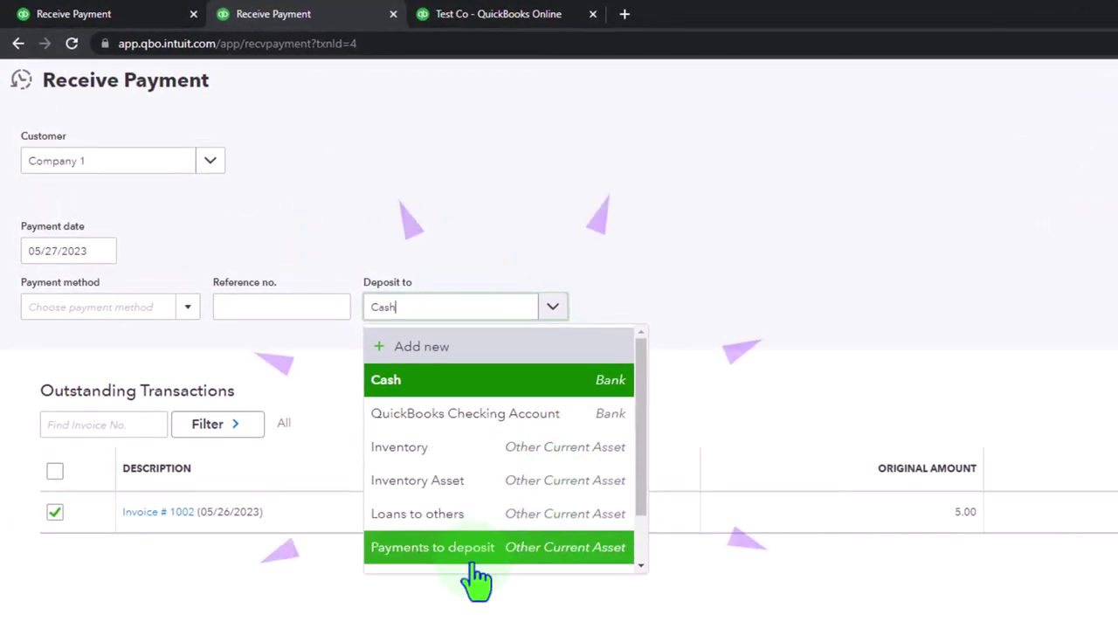
{"action": "left_click", "coordinate": [474, 558]}
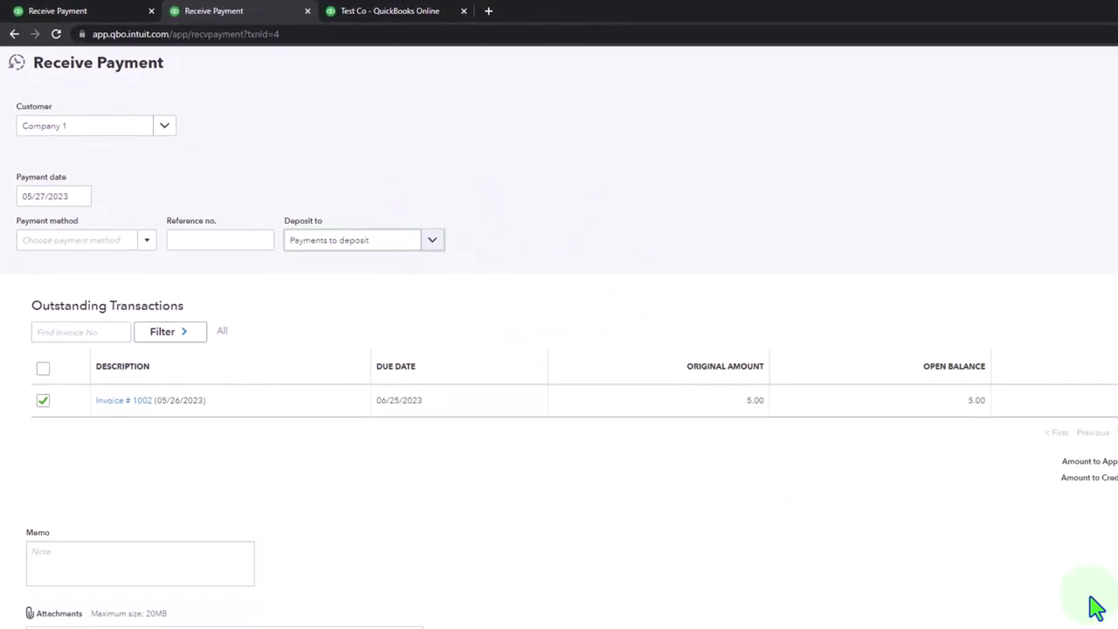
{"action": "left_click", "coordinate": [1085, 609]}
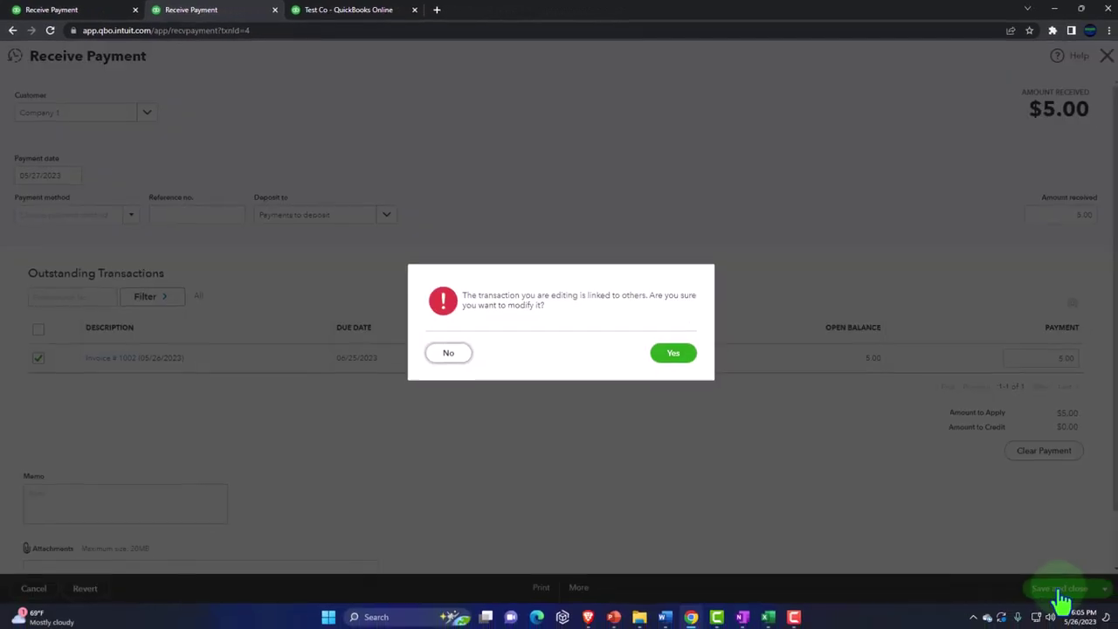
{"action": "left_click", "coordinate": [670, 353]}
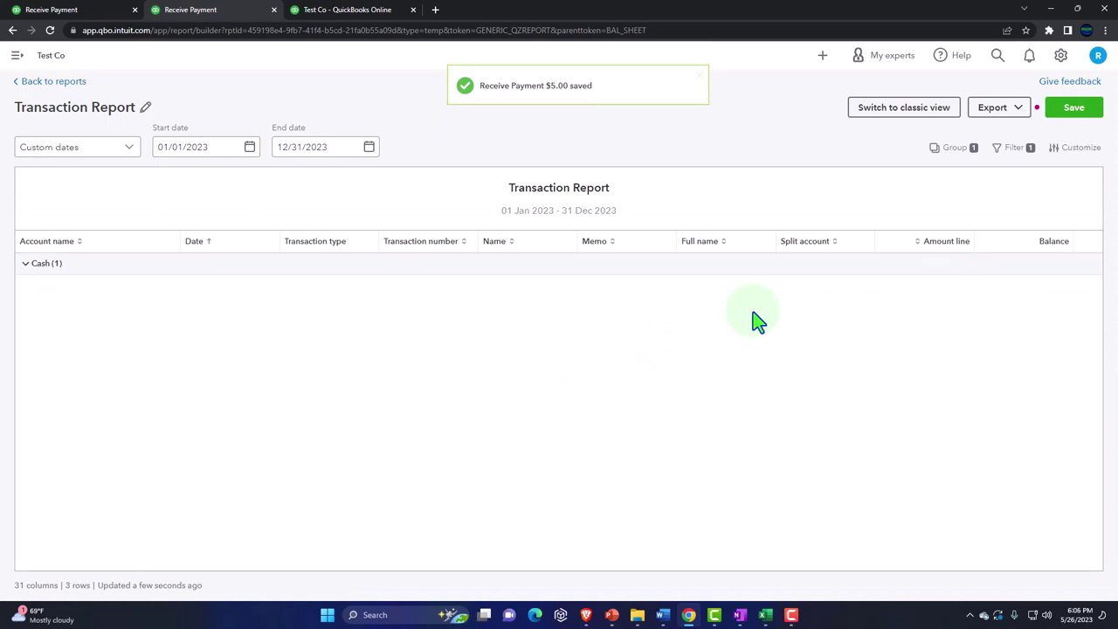
Step: Exit the transaction report without saving, check the Balance Sheet, and open the transactions remaining in Cash
{"action": "left_click", "coordinate": [49, 81]}
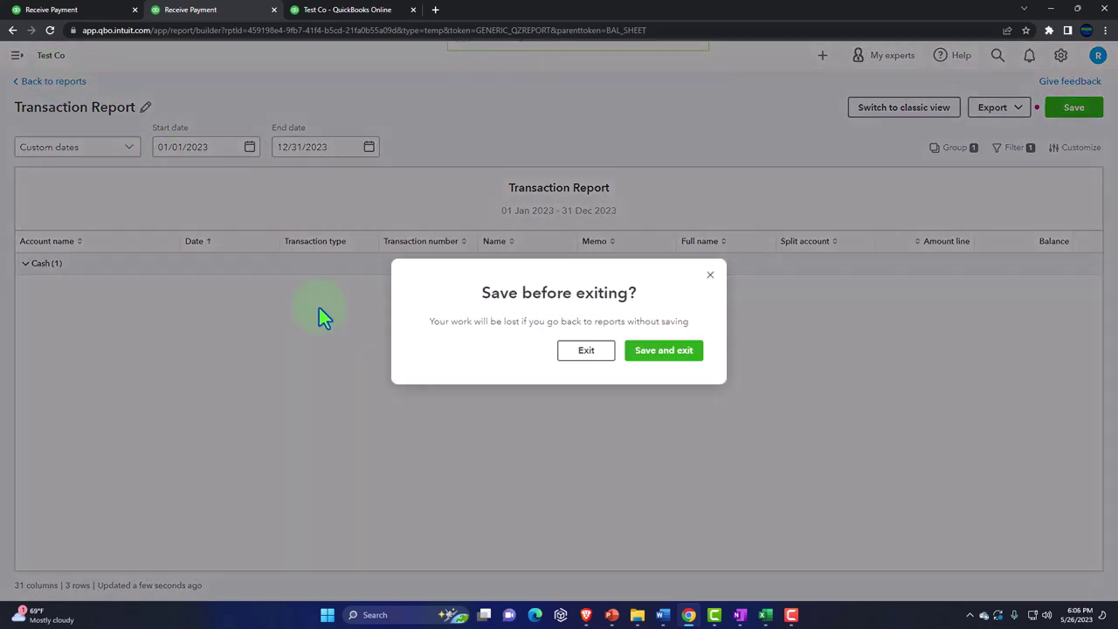
{"action": "left_click", "coordinate": [601, 366]}
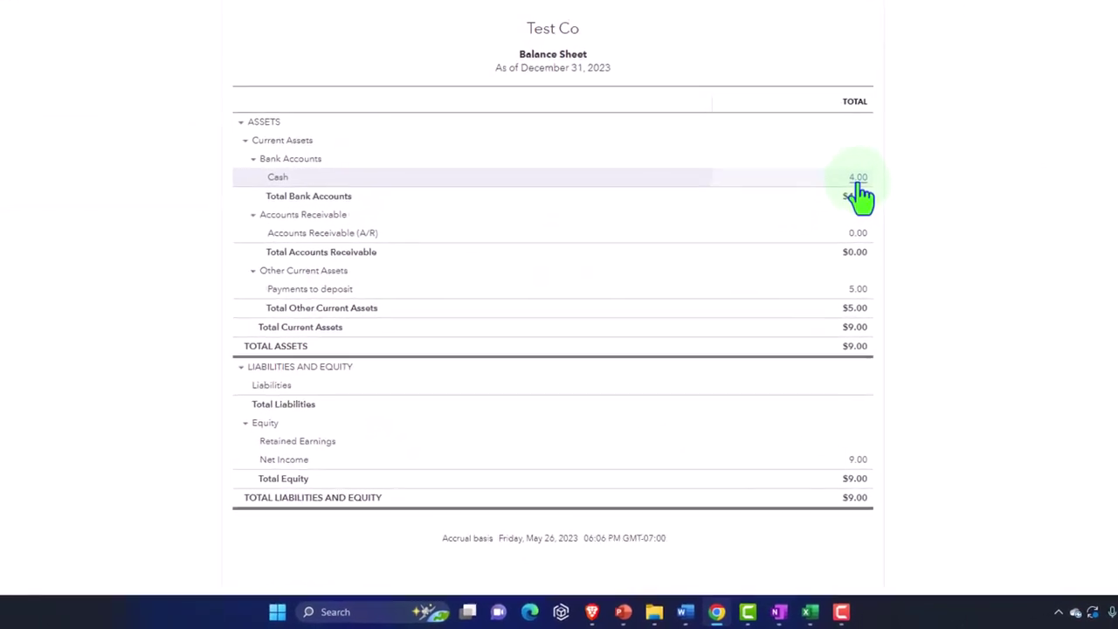
{"action": "left_click", "coordinate": [886, 135]}
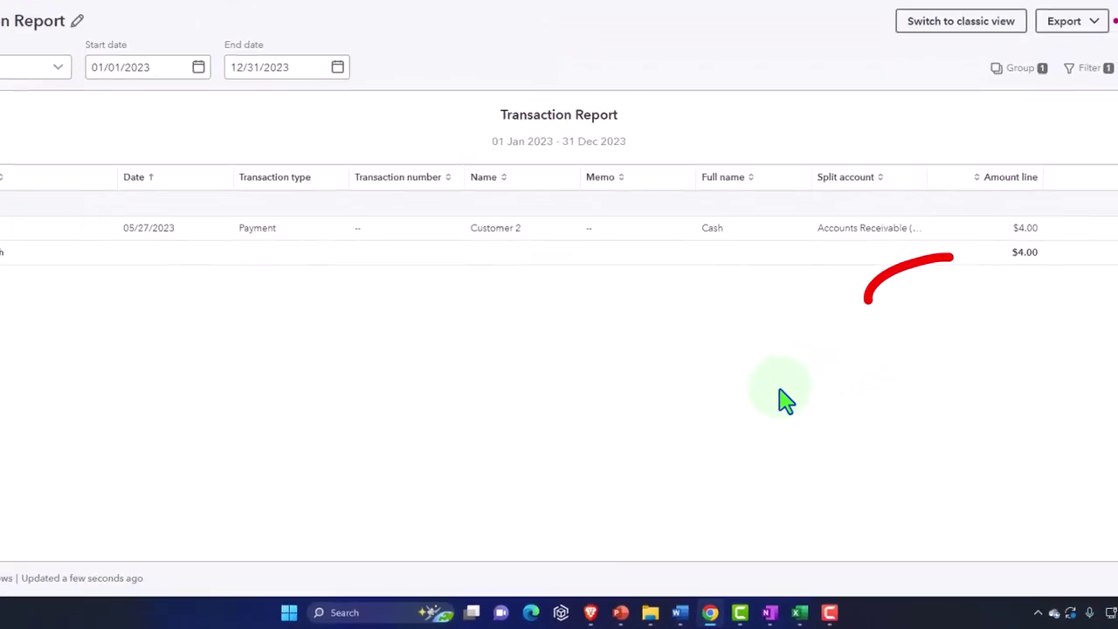
Step: Change the deposit account of Customer 2's payment to Payments to deposit, save it, and accept modifying the linked transaction
{"action": "left_click", "coordinate": [960, 295]}
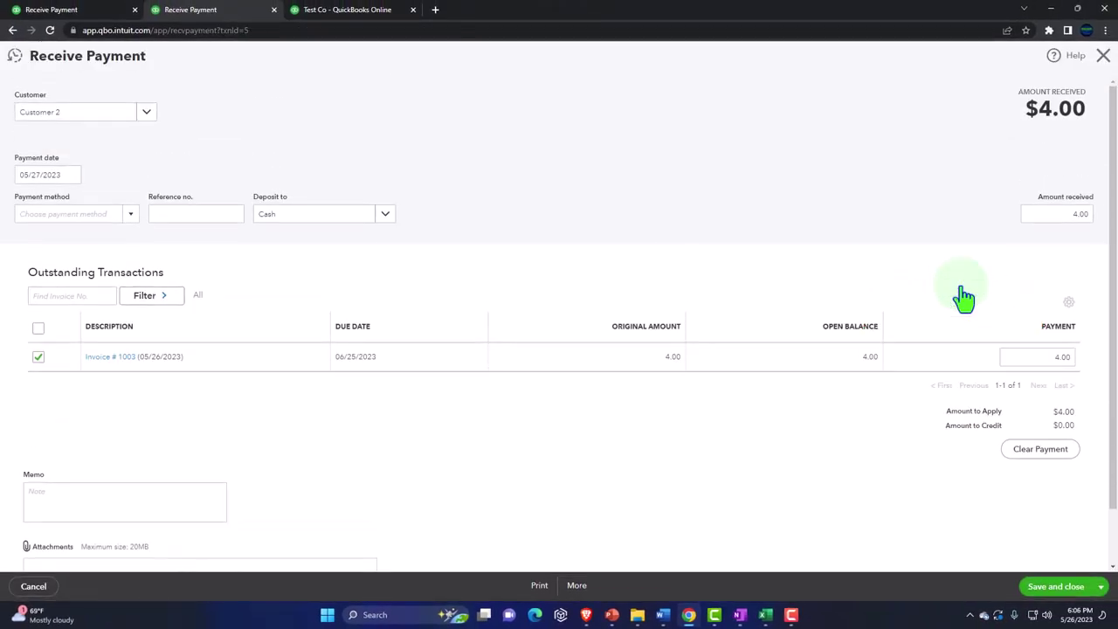
{"action": "left_click", "coordinate": [385, 215]}
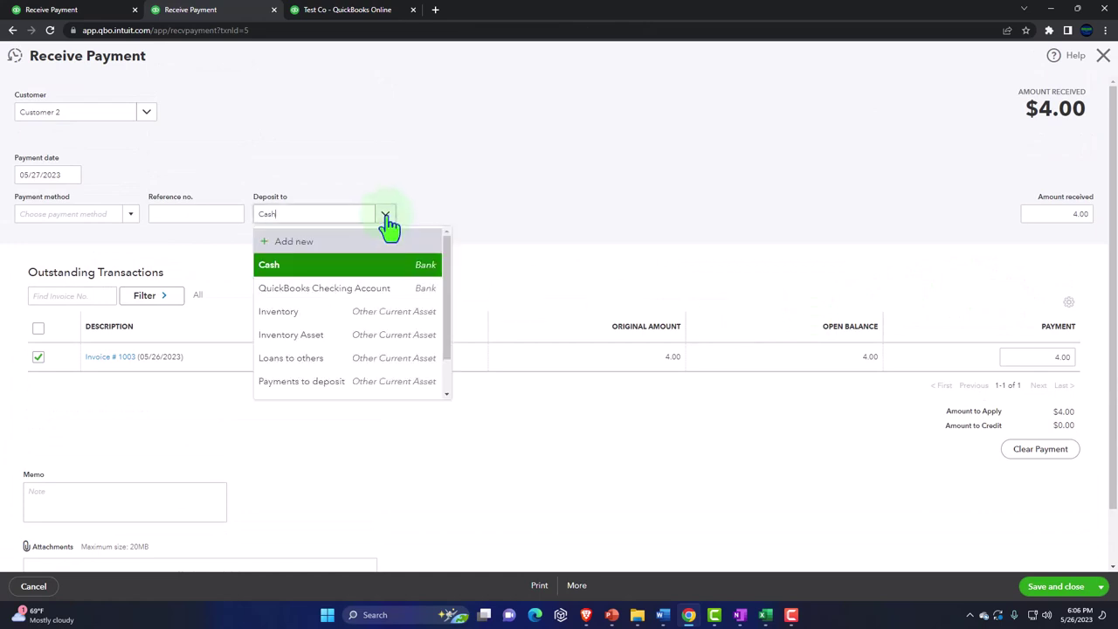
{"action": "left_click", "coordinate": [327, 383]}
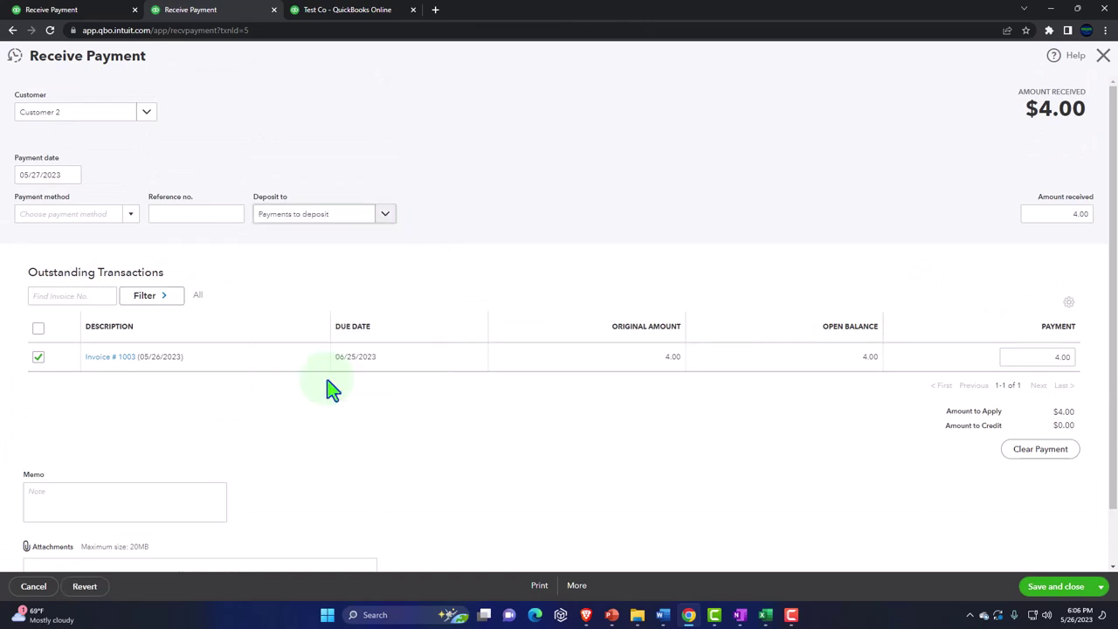
{"action": "left_click", "coordinate": [1044, 587]}
{"action": "left_click", "coordinate": [671, 351]}
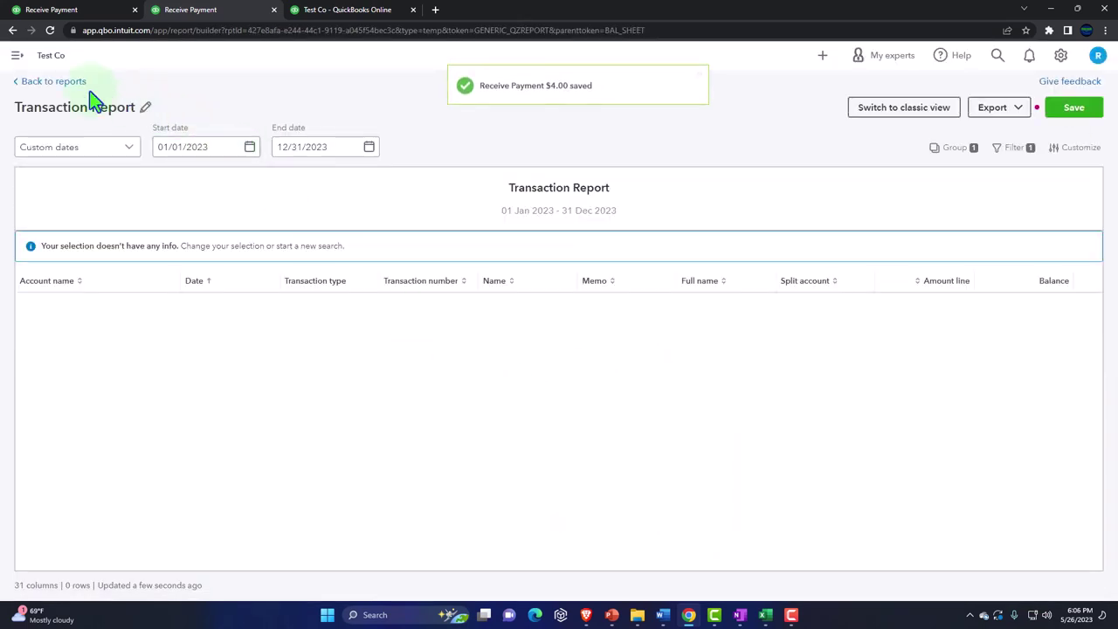
Step: Exit the transaction report without saving and check the Payments to deposit amount on the Balance Sheet
{"action": "left_click", "coordinate": [70, 83]}
{"action": "left_click", "coordinate": [585, 351]}
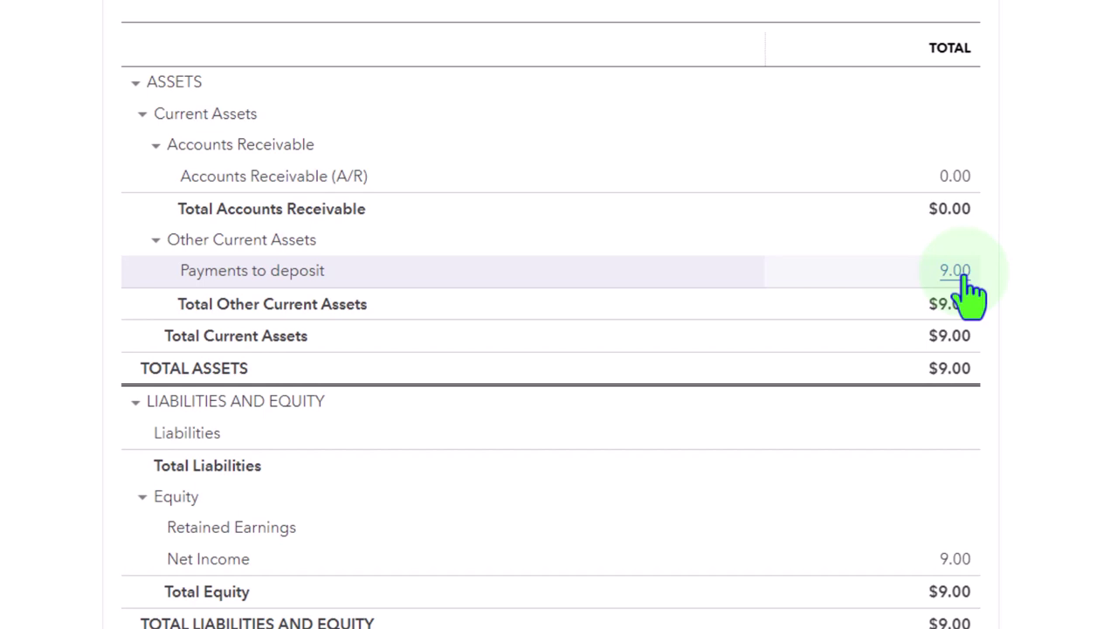
{"action": "left_click", "coordinate": [962, 278]}
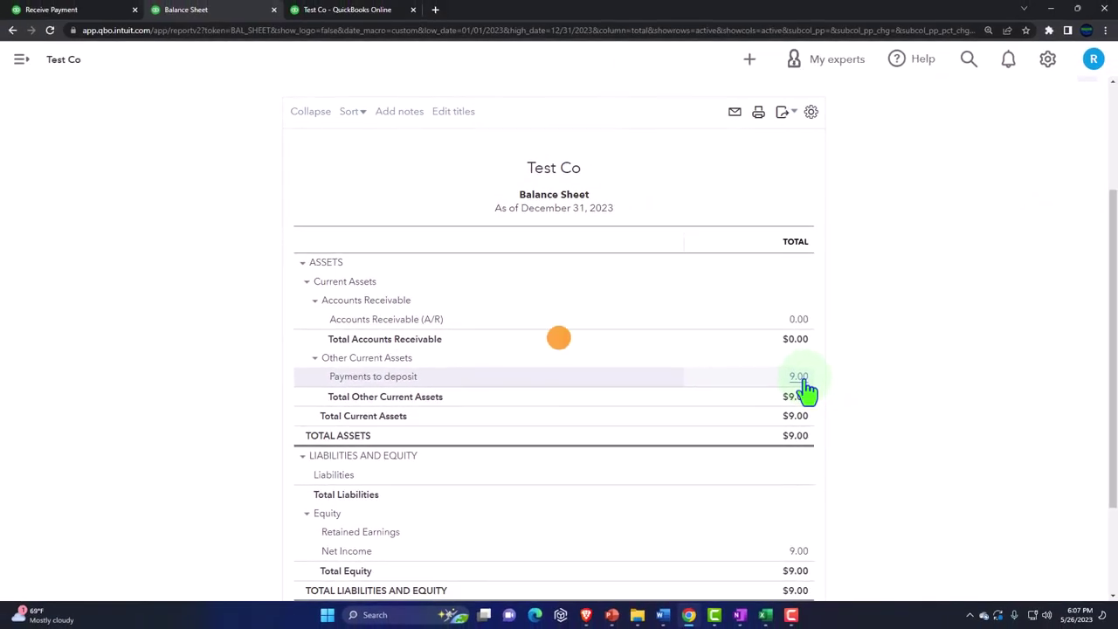
Step: After viewing the OneNote workflow chart, record a bank deposit to Cash including Company 1's and Customer 2's payments, and save and close it
{"action": "left_click", "coordinate": [738, 615]}
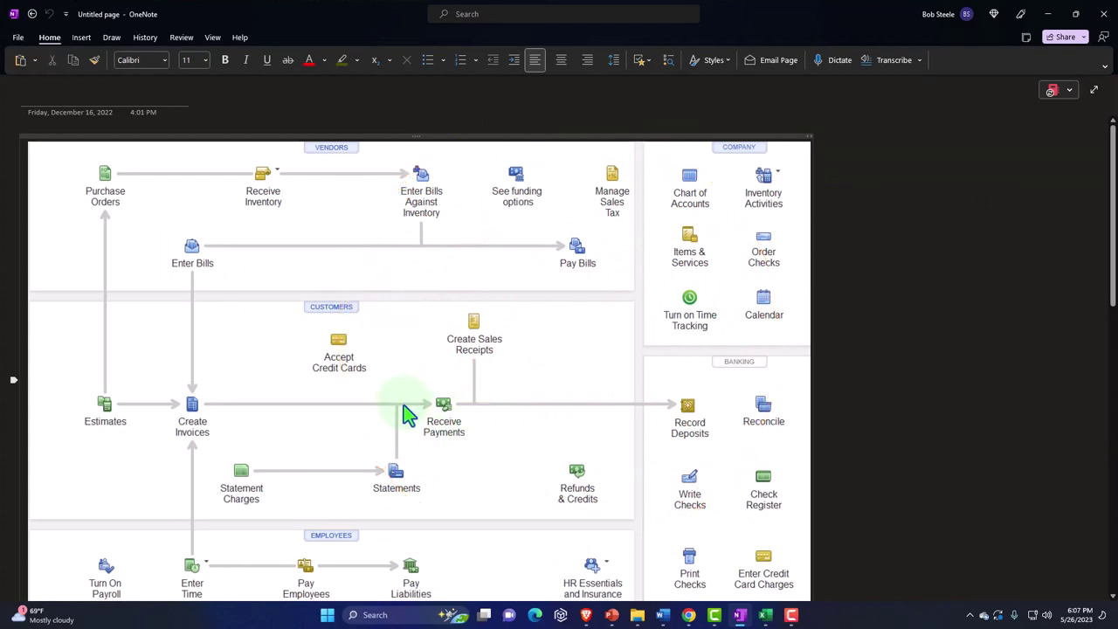
{"action": "left_click", "coordinate": [739, 615]}
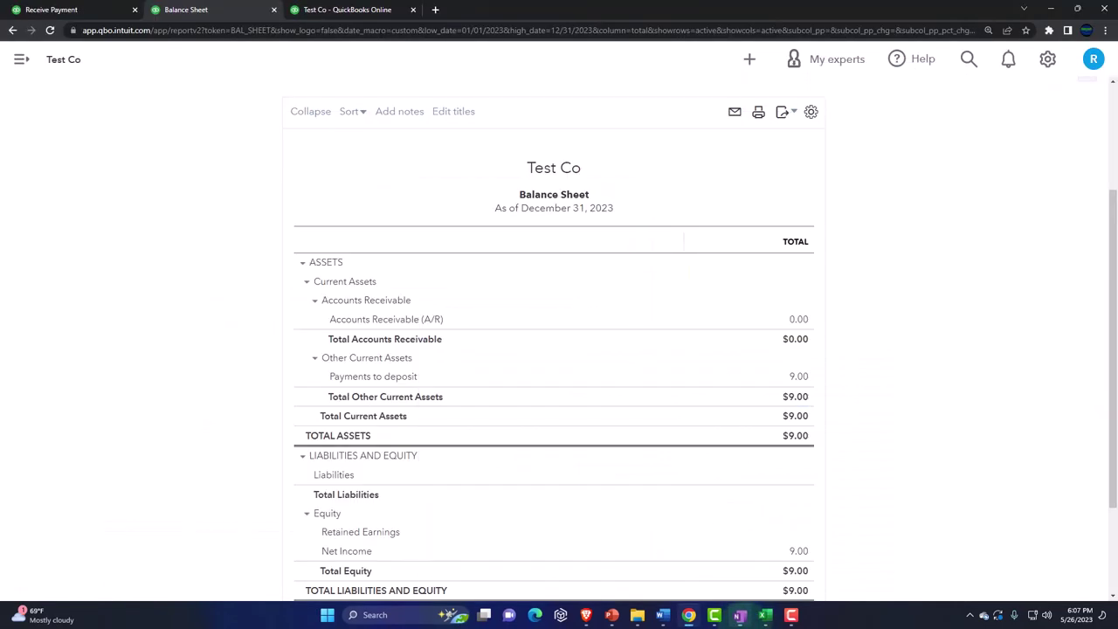
{"action": "left_click", "coordinate": [99, 10]}
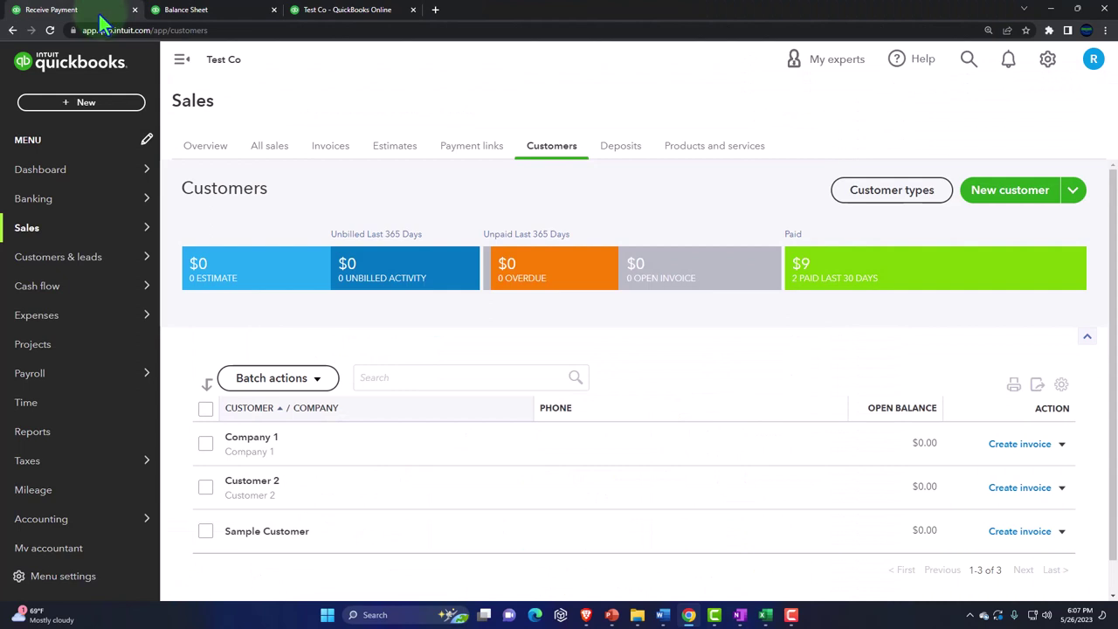
{"action": "left_click", "coordinate": [86, 103]}
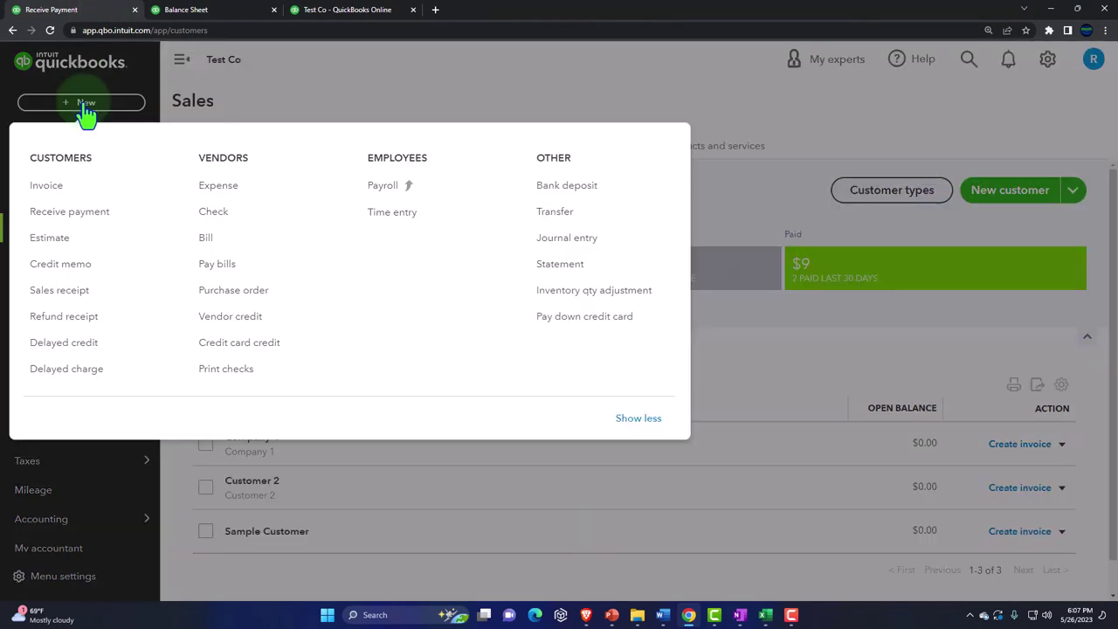
{"action": "left_click", "coordinate": [547, 187]}
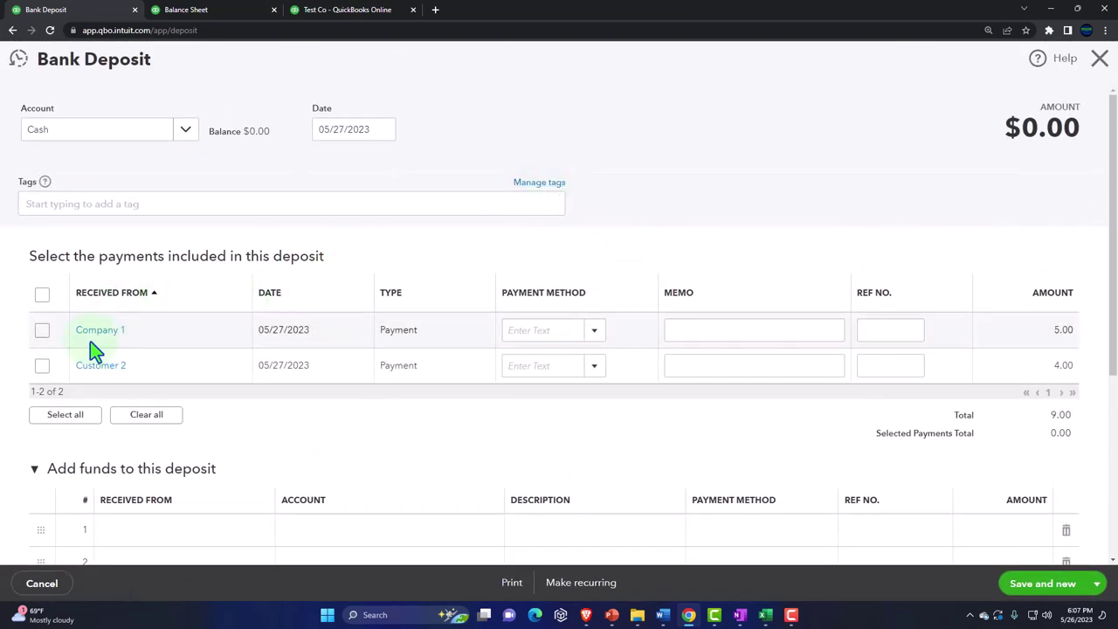
{"action": "left_click", "coordinate": [42, 330]}
{"action": "left_click", "coordinate": [42, 365]}
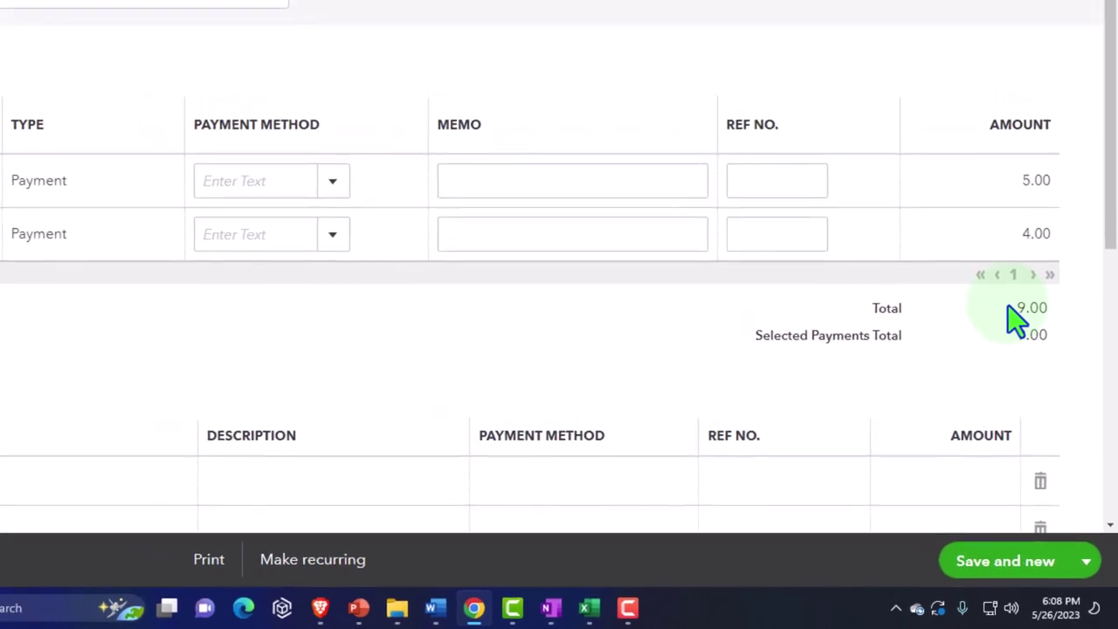
{"action": "left_click", "coordinate": [1100, 574]}
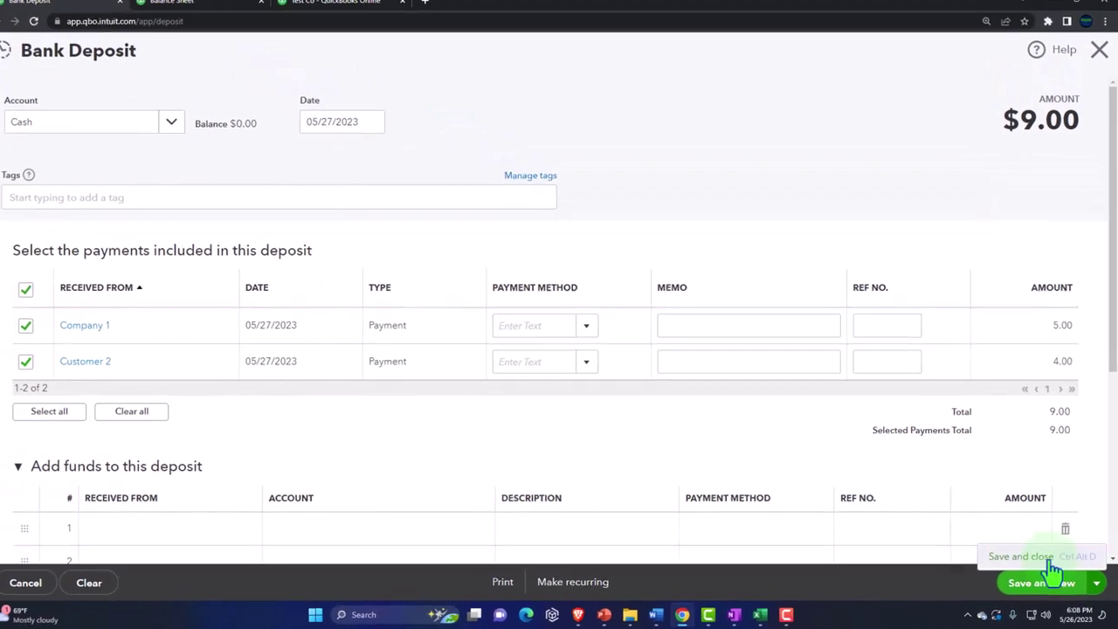
{"action": "left_click", "coordinate": [1030, 548]}
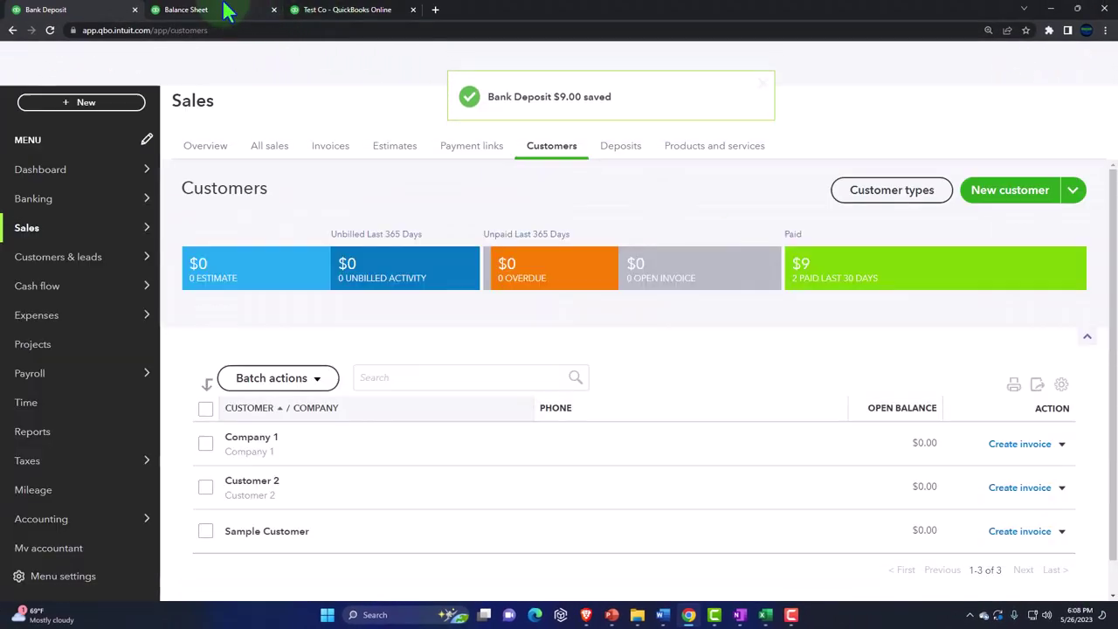
Step: Refresh the Balance Sheet, examine the transactions behind the Cash amount, and exit the transaction report without saving
{"action": "left_click", "coordinate": [223, 10]}
{"action": "left_click", "coordinate": [668, 215]}
{"action": "scroll", "coordinate": [678, 229], "scroll_direction": "down", "scroll_amount": 3}
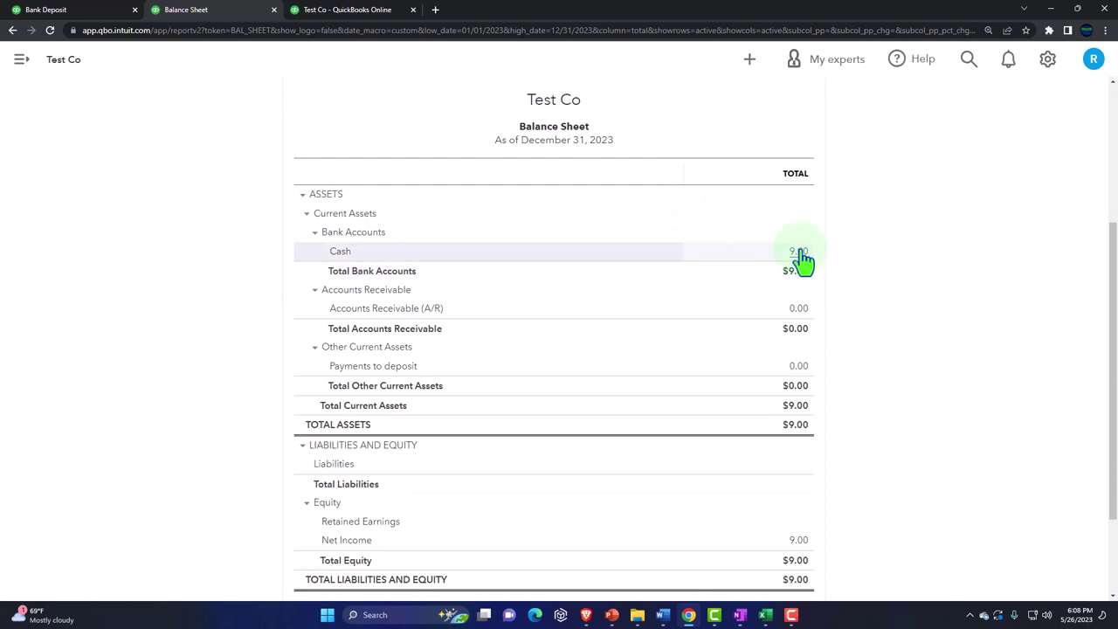
{"action": "left_click", "coordinate": [799, 252]}
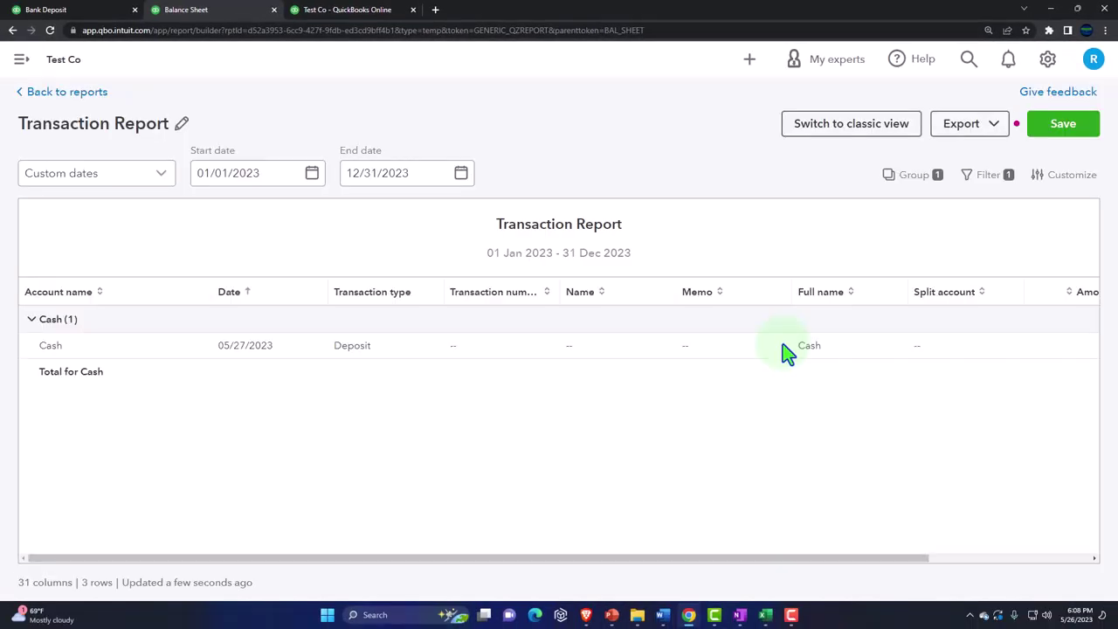
{"action": "left_click", "coordinate": [783, 352]}
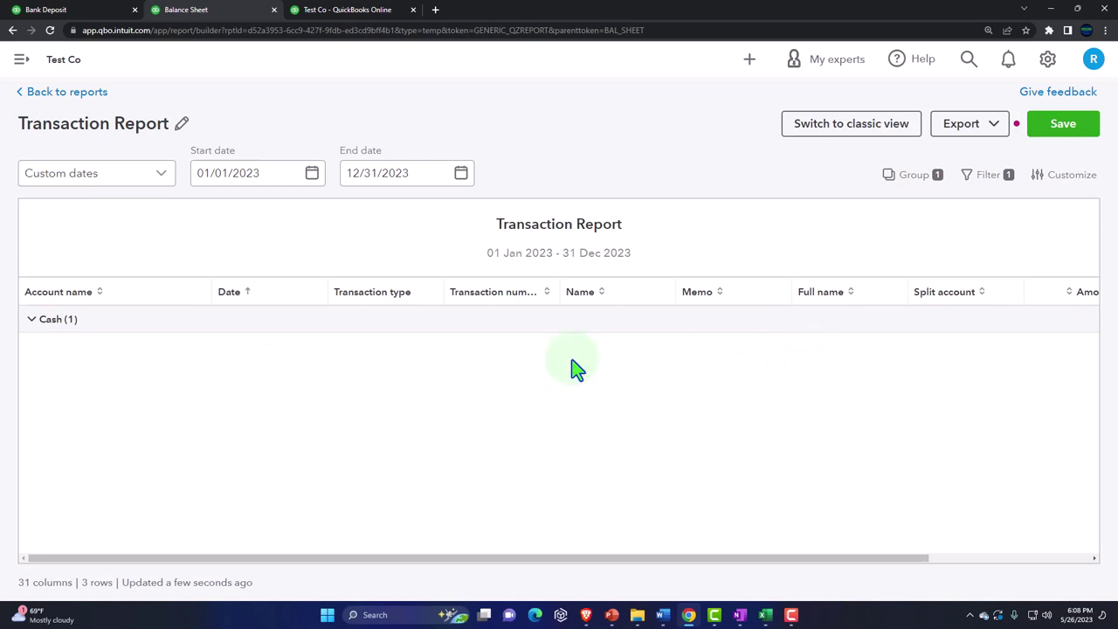
{"action": "left_click", "coordinate": [30, 319]}
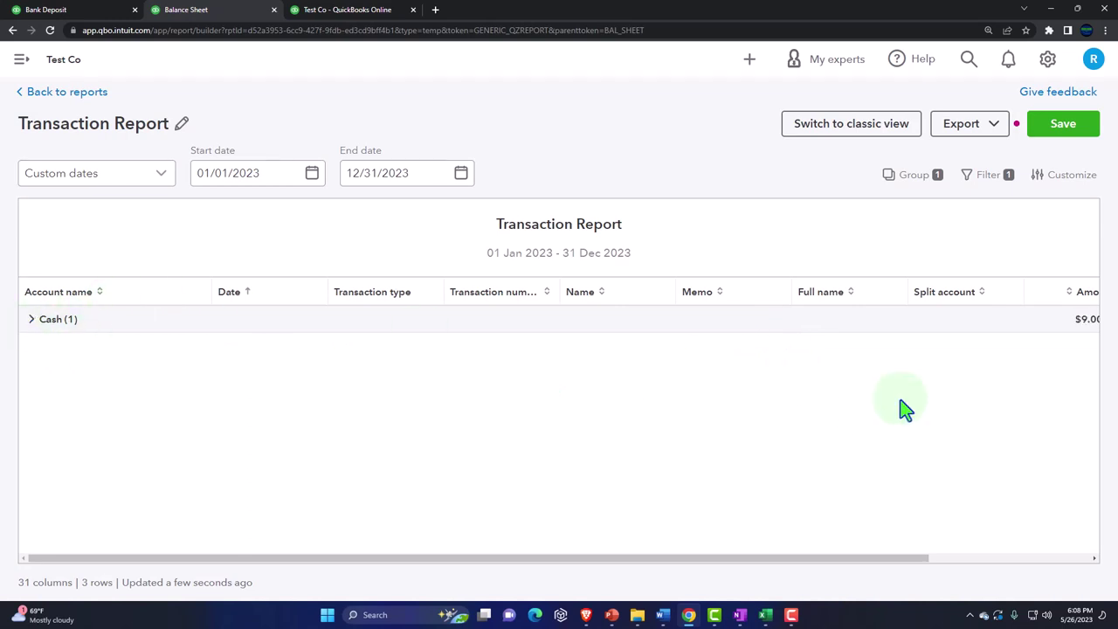
{"action": "left_click", "coordinate": [48, 92]}
{"action": "left_click", "coordinate": [584, 376]}
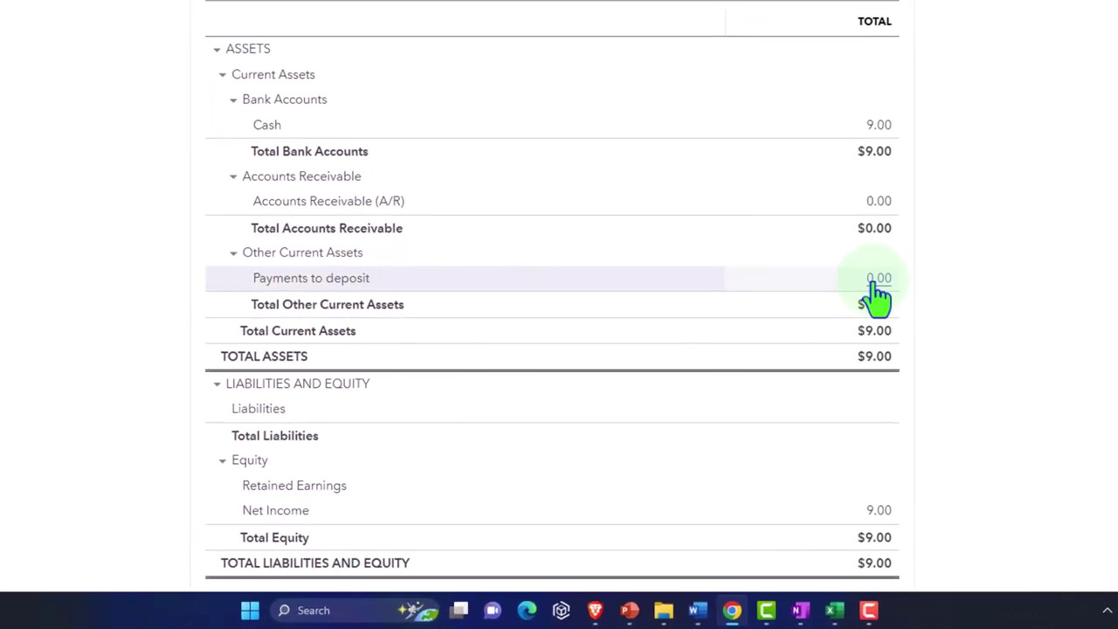
Step: Examine the transactions behind Payments to deposit on the Balance Sheet and exit the transaction report without saving
{"action": "left_click", "coordinate": [874, 281]}
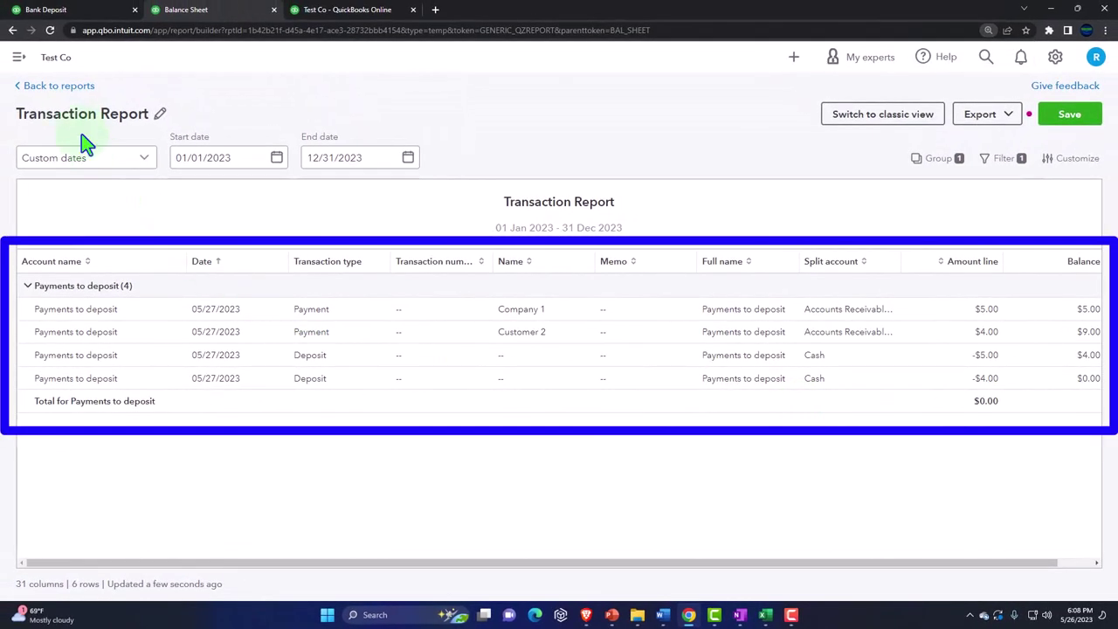
{"action": "left_click", "coordinate": [43, 85]}
{"action": "left_click", "coordinate": [590, 357]}
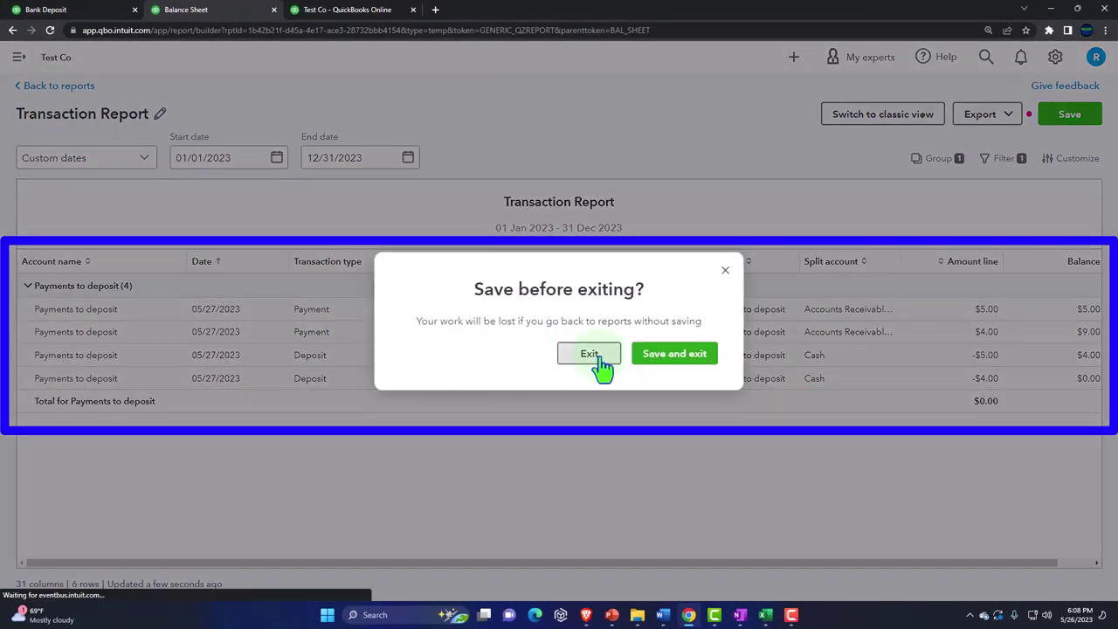
Step: Review the workflow chart in OneNote, return to the Balance Sheet, and examine its asset accounts at a larger size
{"action": "left_click", "coordinate": [739, 614]}
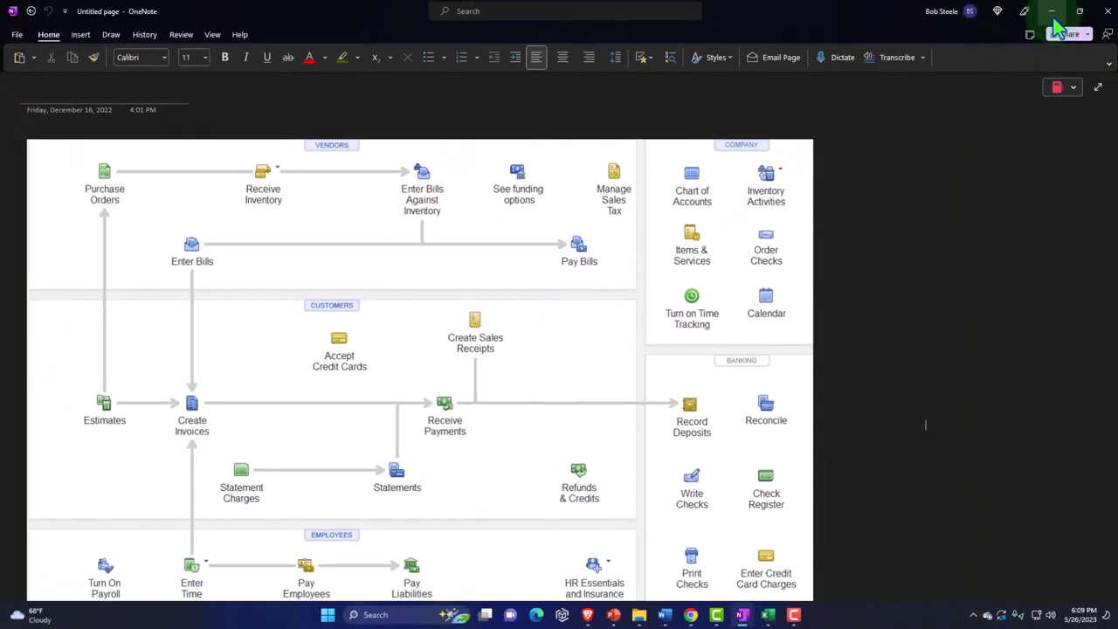
{"action": "left_click", "coordinate": [1051, 11]}
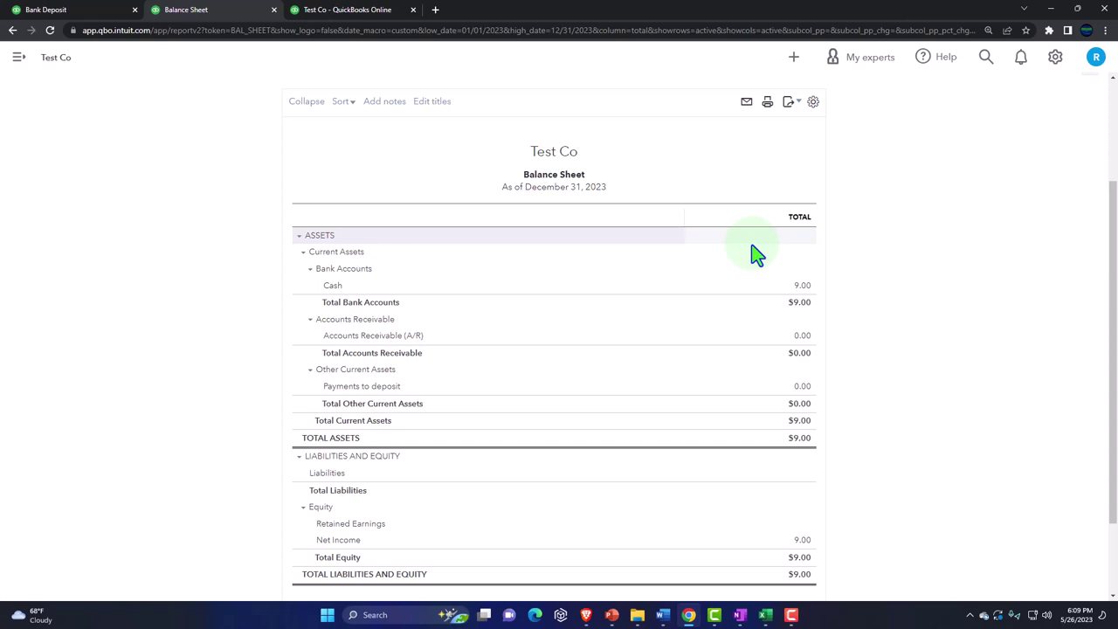
{"action": "key", "text": "ctrl+plus"}
{"action": "key", "text": "ctrl+plus"}
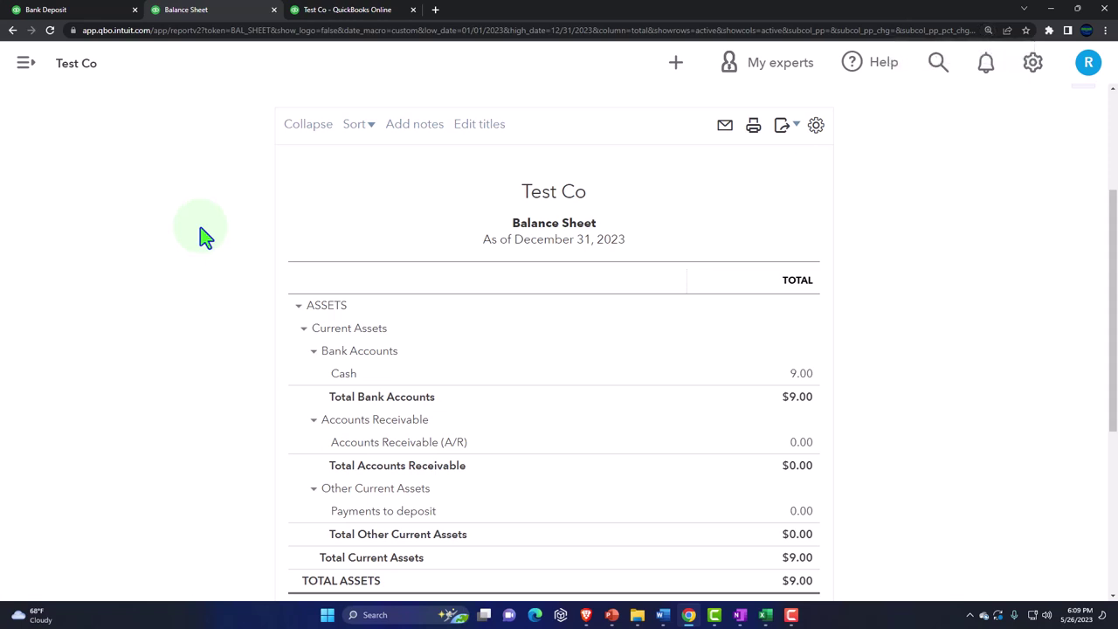
{"action": "scroll", "coordinate": [201, 236], "scroll_direction": "down", "scroll_amount": 1}
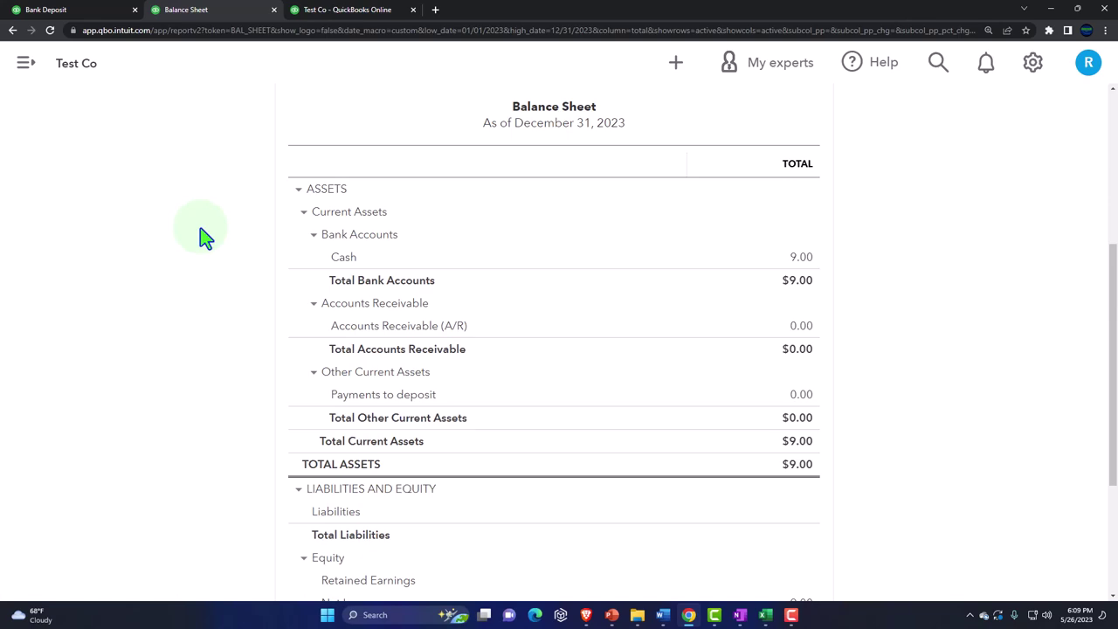
Step: Start a new invoice and examine the accepted payment methods in its payment options
{"action": "left_click", "coordinate": [109, 10]}
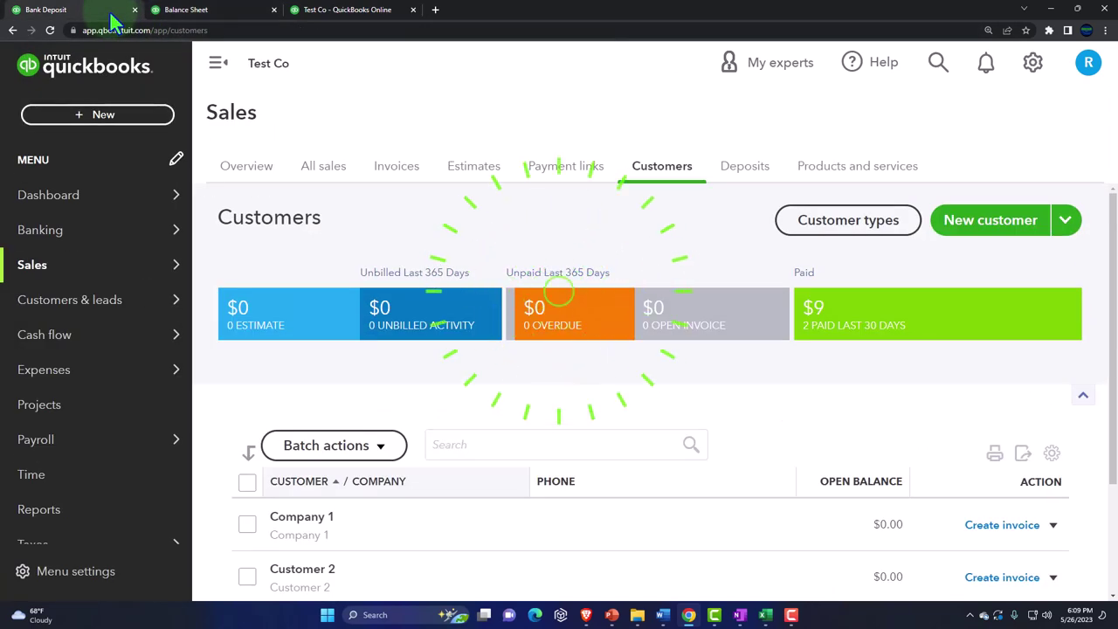
{"action": "left_click", "coordinate": [104, 114]}
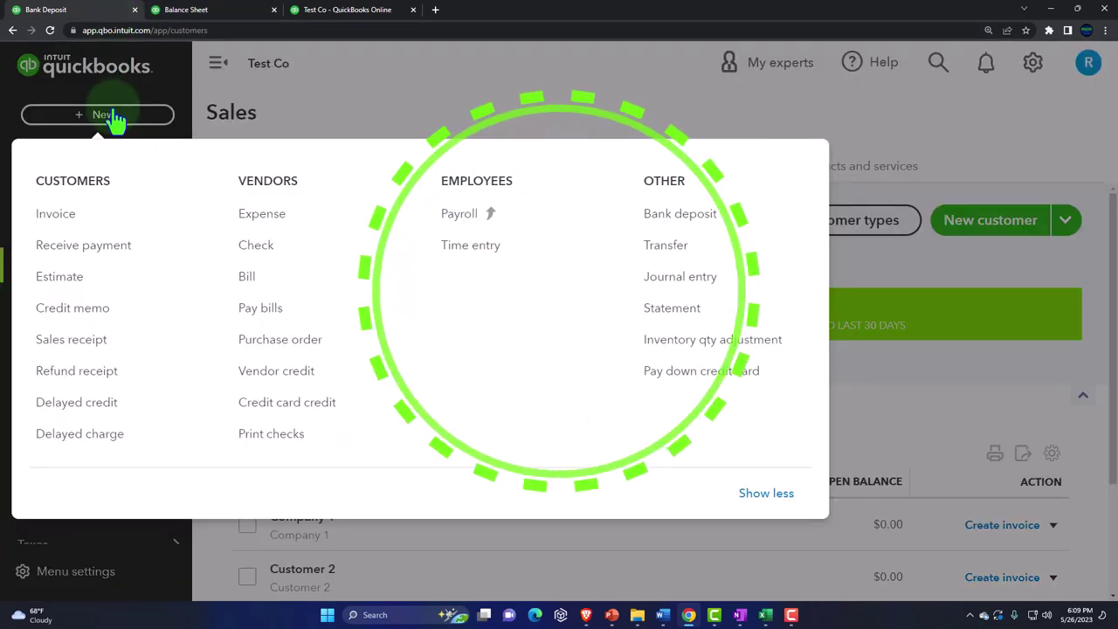
{"action": "left_click", "coordinate": [69, 215]}
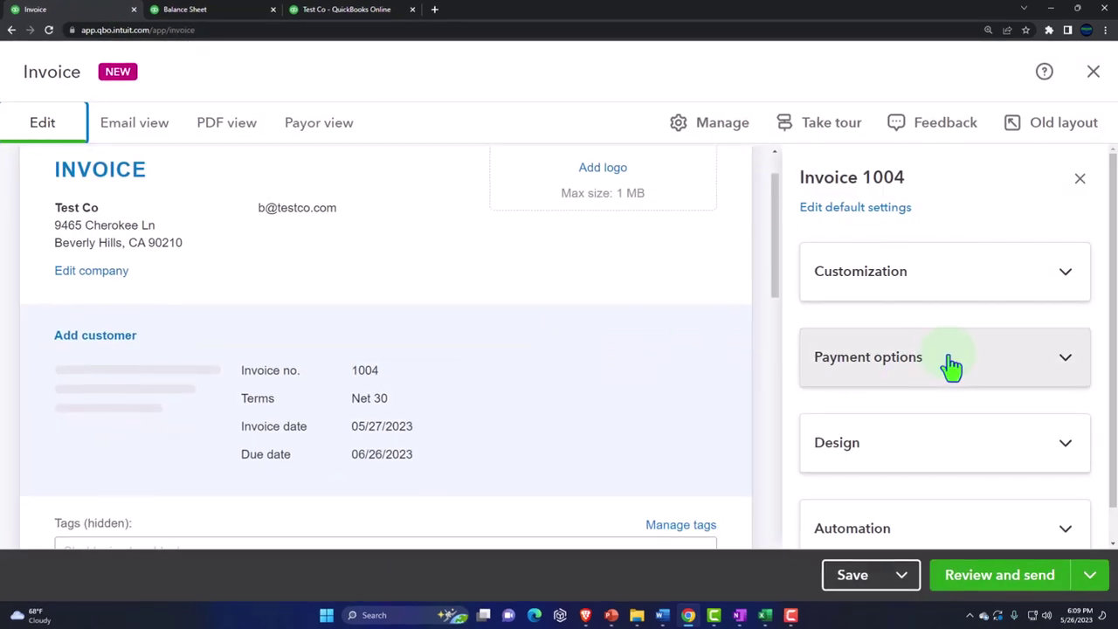
{"action": "left_click", "coordinate": [952, 365]}
{"action": "scroll", "coordinate": [954, 364], "scroll_direction": "down", "scroll_amount": 2}
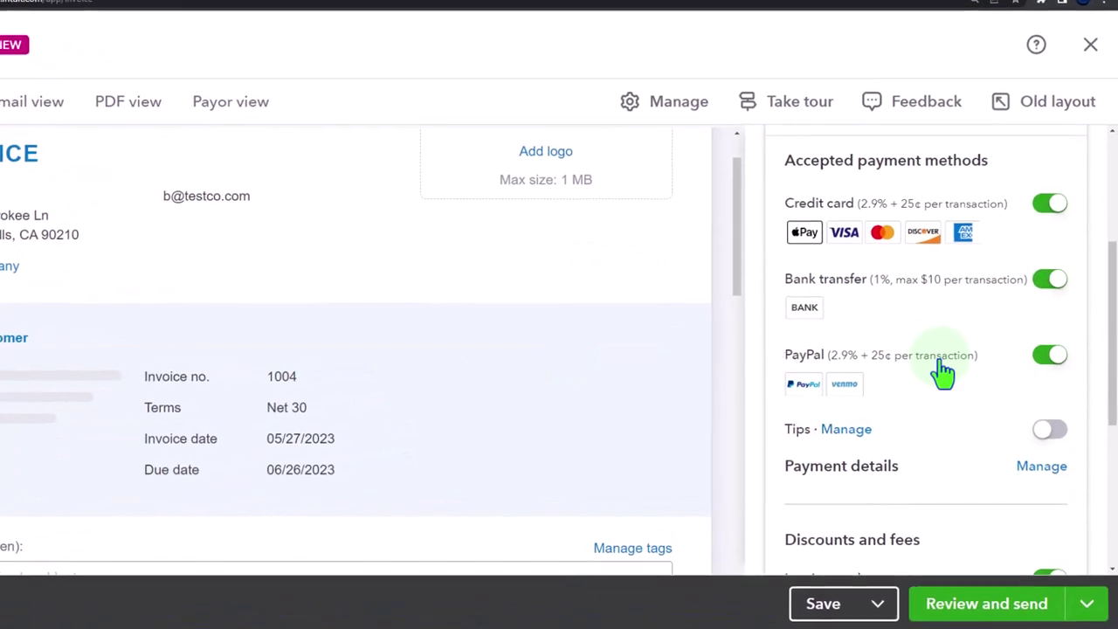